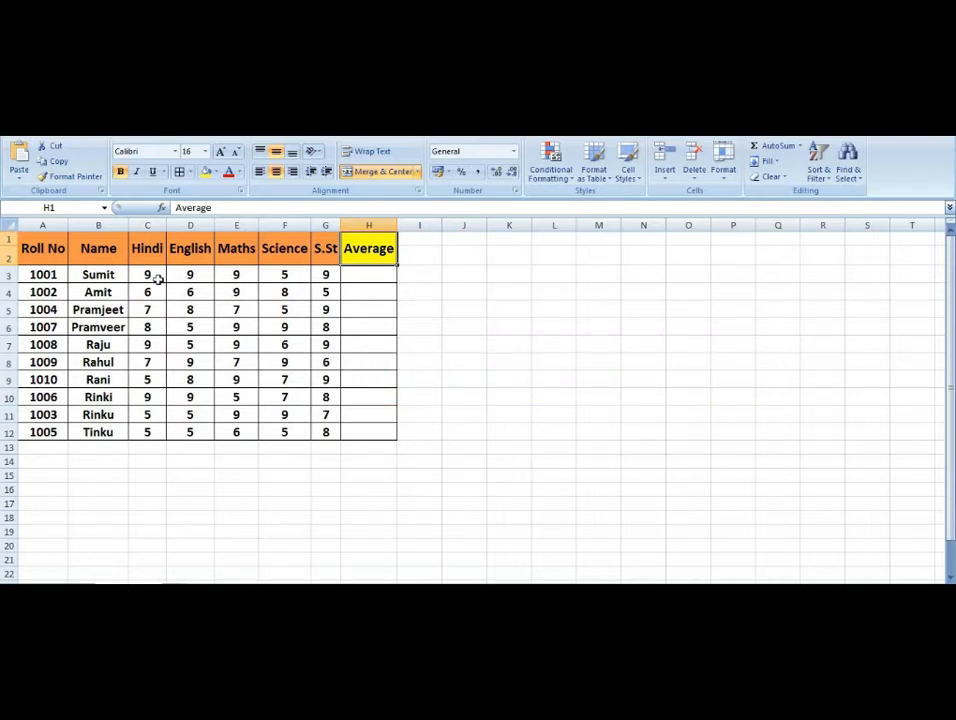
Calculate the average of the marks in C3:G3 in cell H3 with the AutoSum Average function
drag(152, 275, 348, 275)
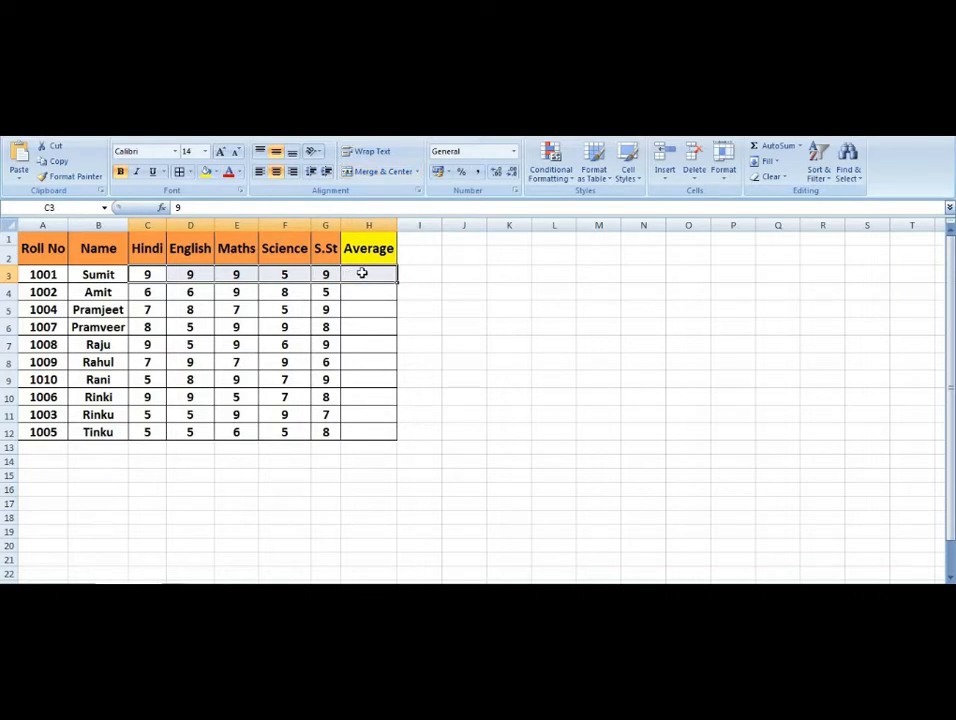
double_click(155, 273)
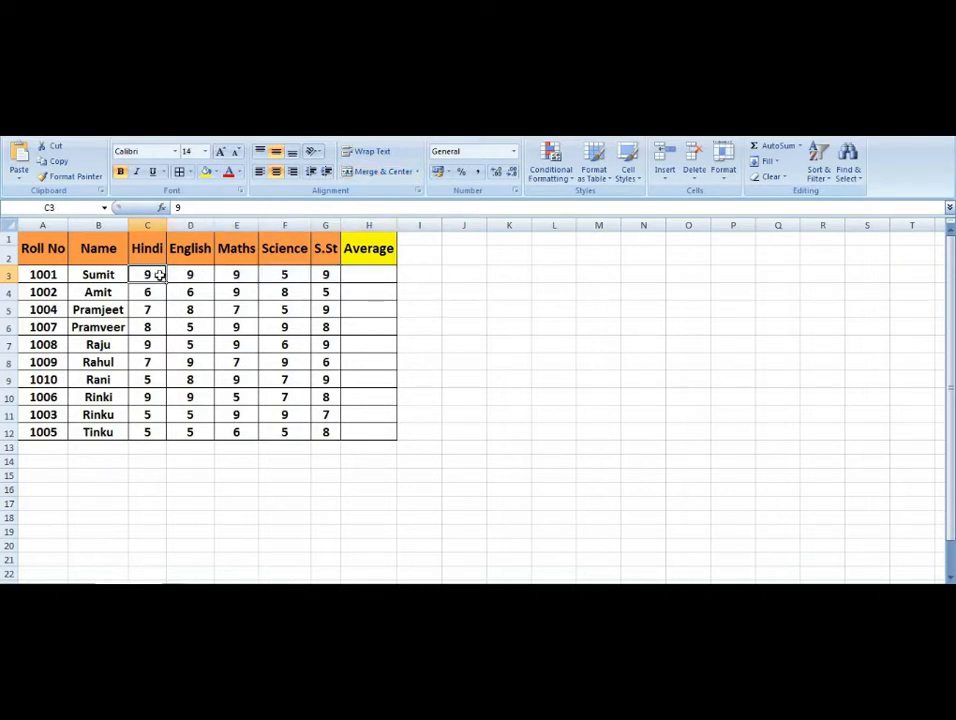
click(168, 290)
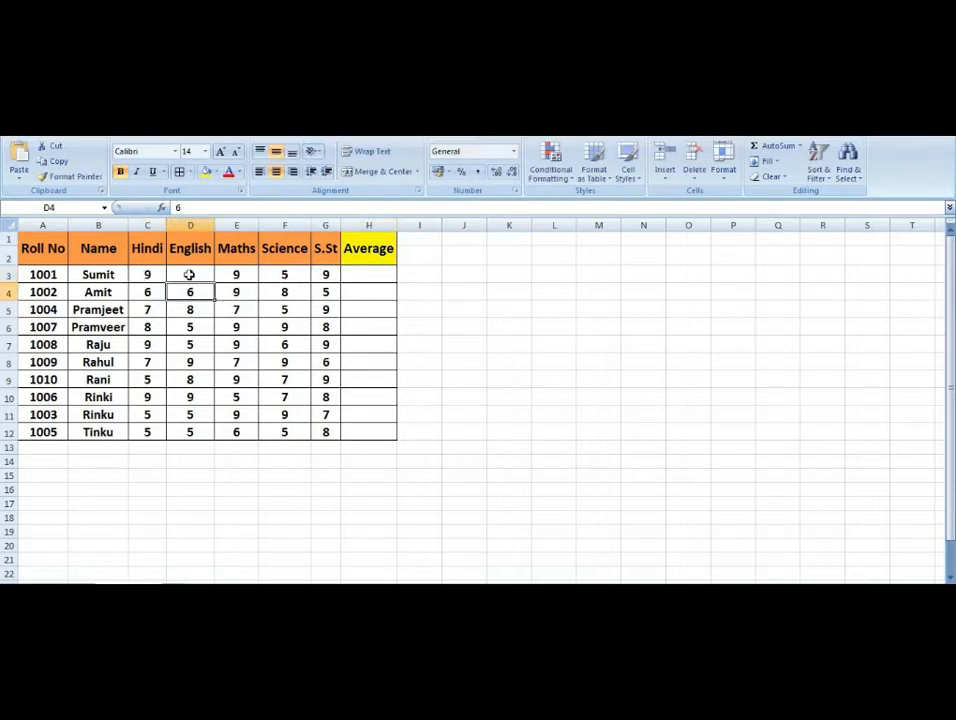
drag(147, 274, 367, 279)
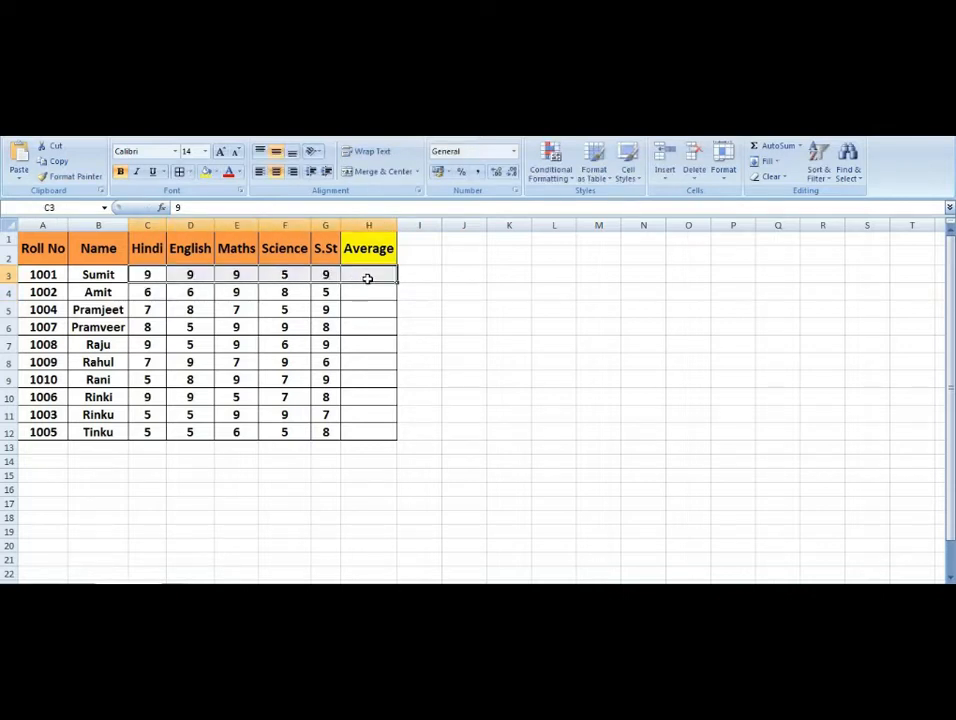
drag(147, 274, 360, 276)
drag(143, 273, 360, 276)
click(800, 146)
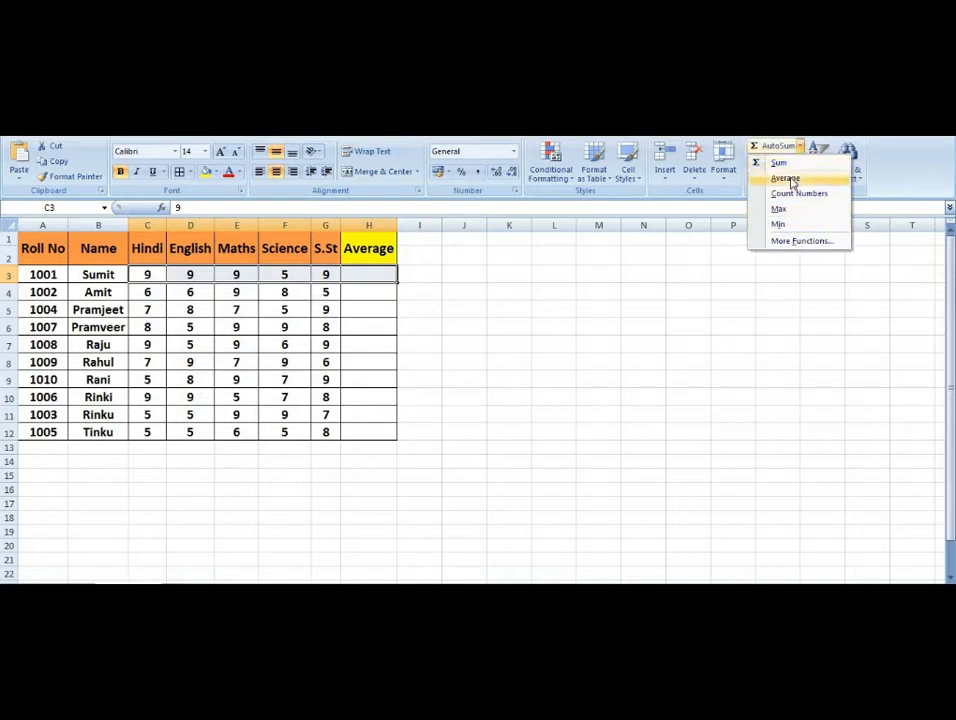
click(792, 182)
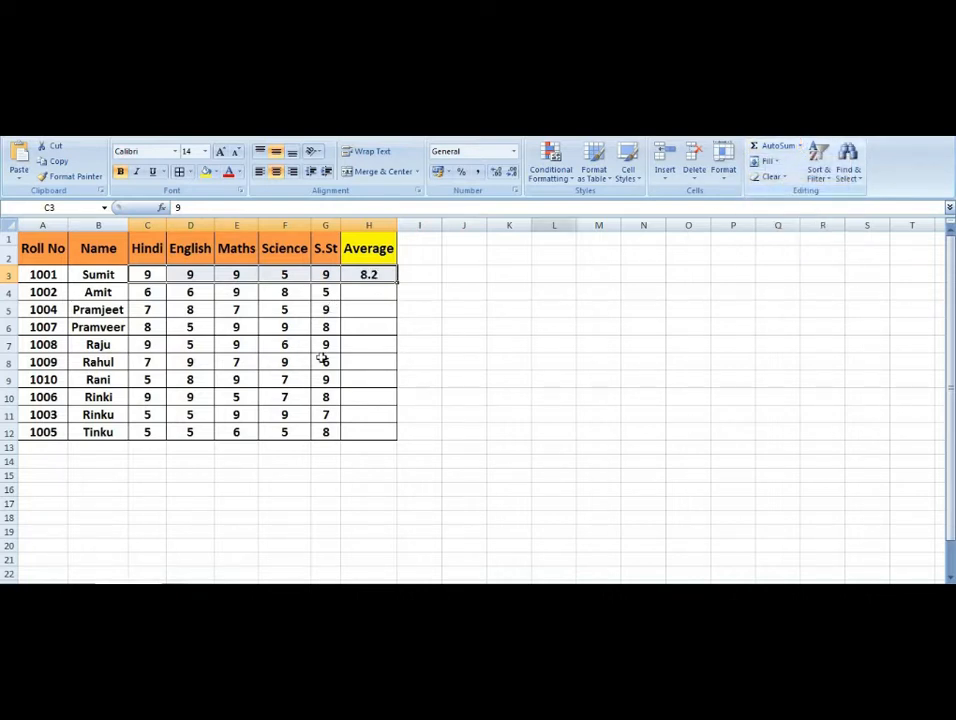
Fill the average formula from H3 down through H12 for the remaining students
click(366, 312)
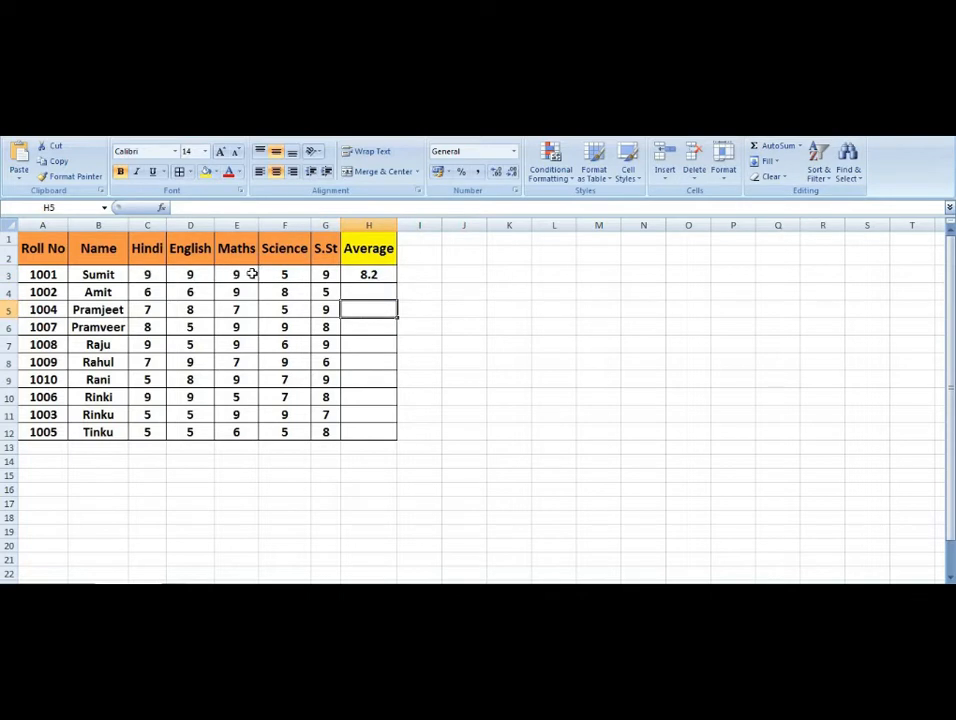
click(373, 275)
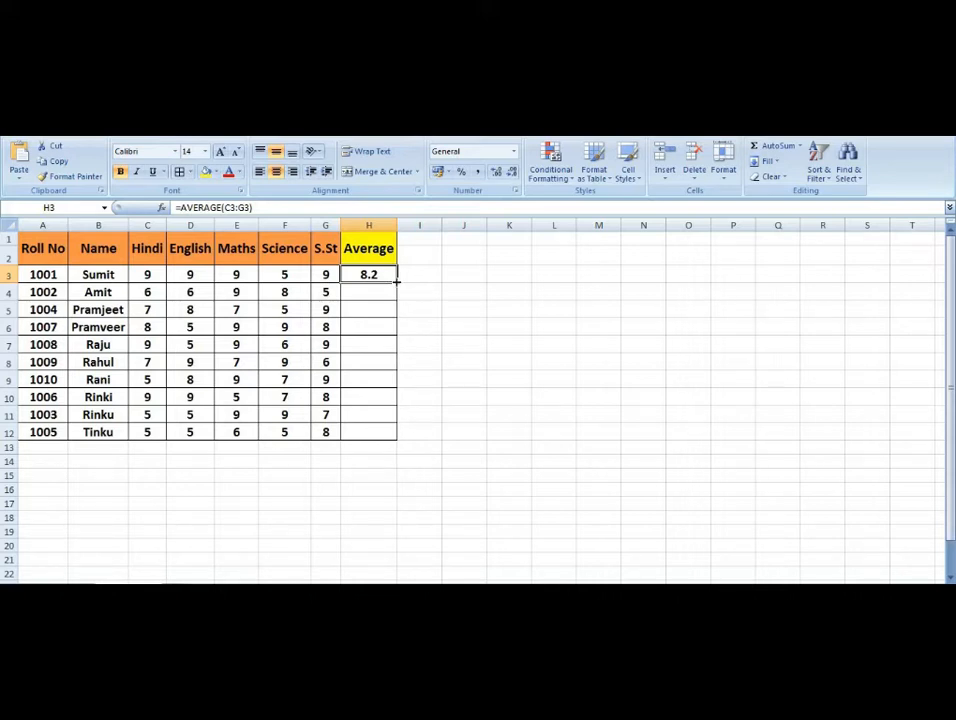
double_click(396, 282)
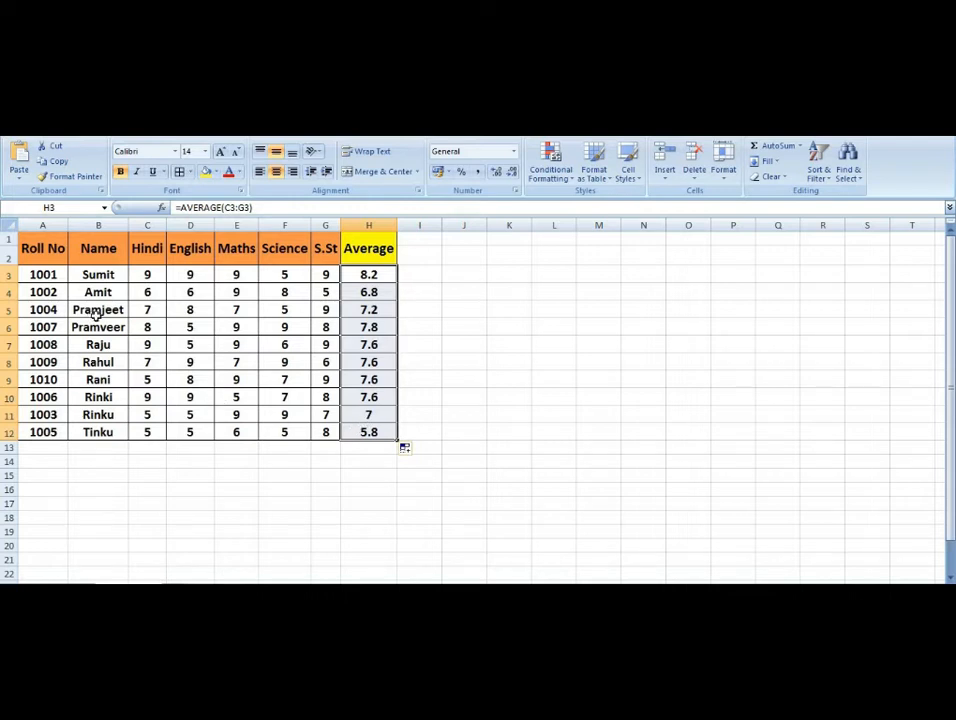
click(47, 279)
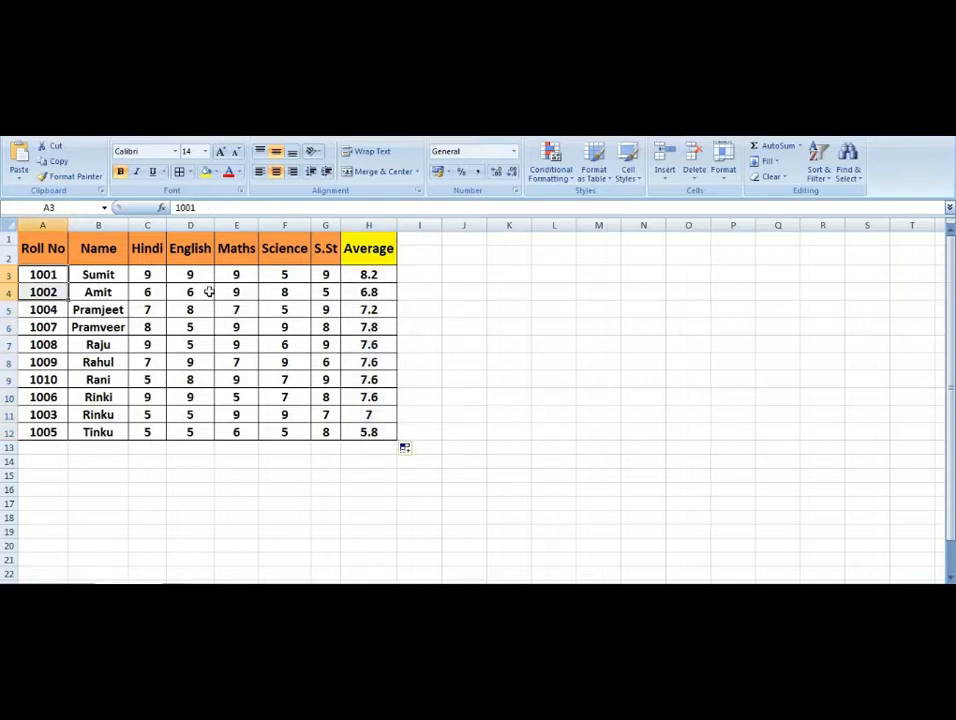
key(Right)
key(Right)
key(Down)
click(381, 280)
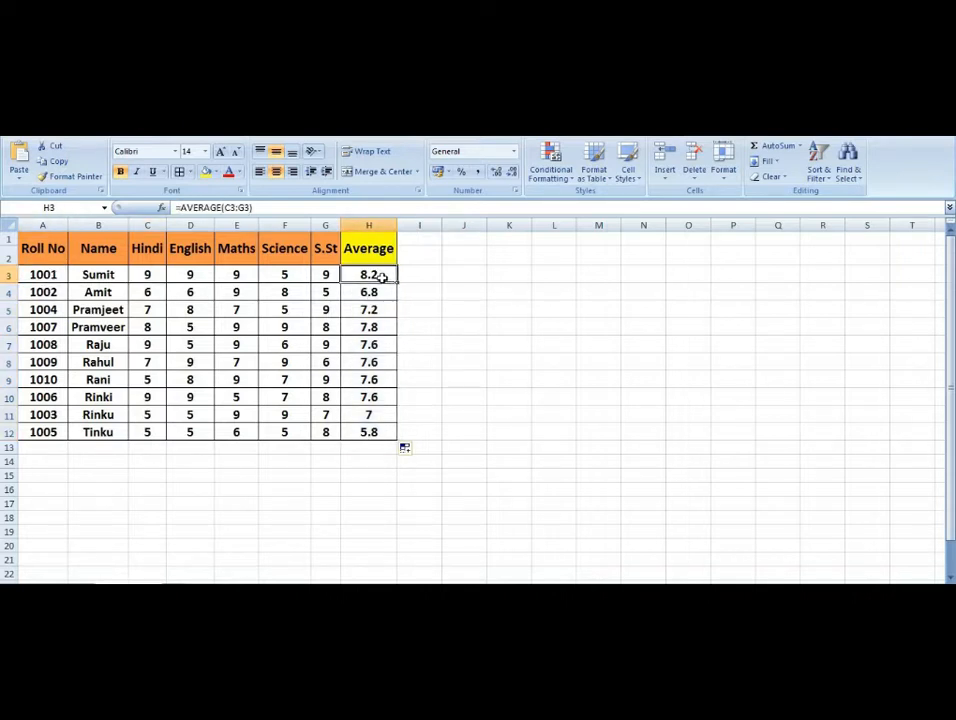
click(247, 277)
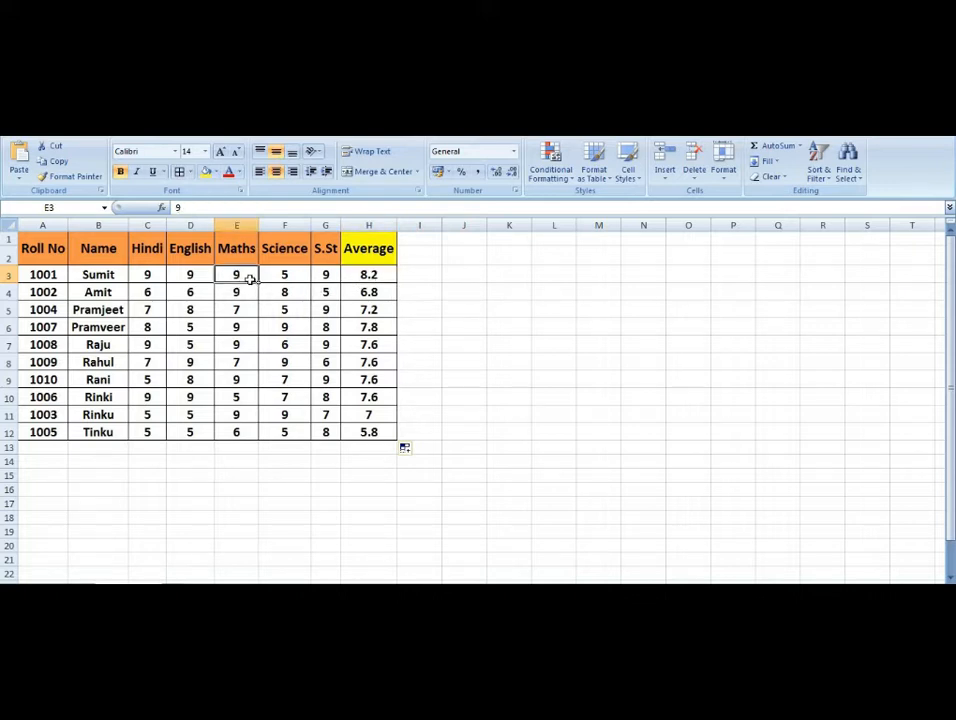
Replace the Hindi mark in C3 with the letter A
click(152, 276)
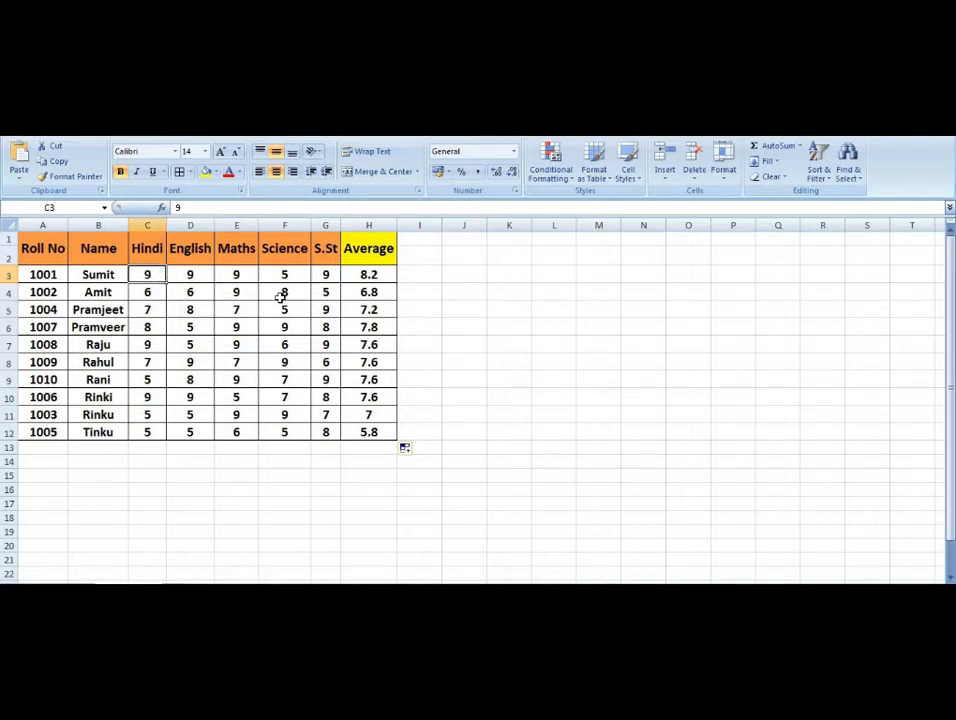
text(A)
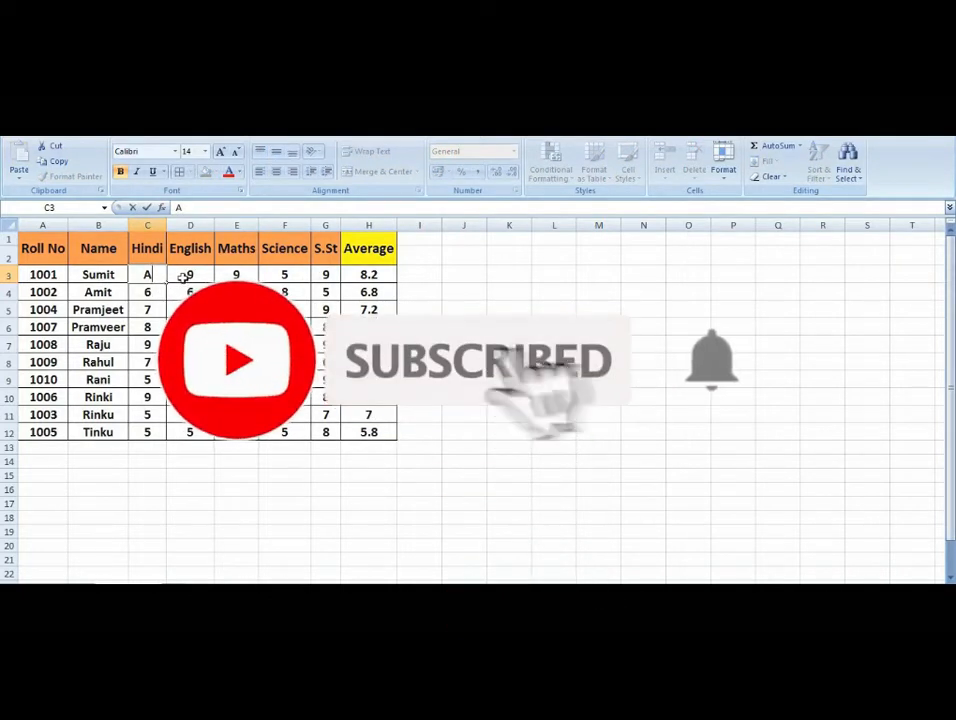
click(378, 275)
click(150, 274)
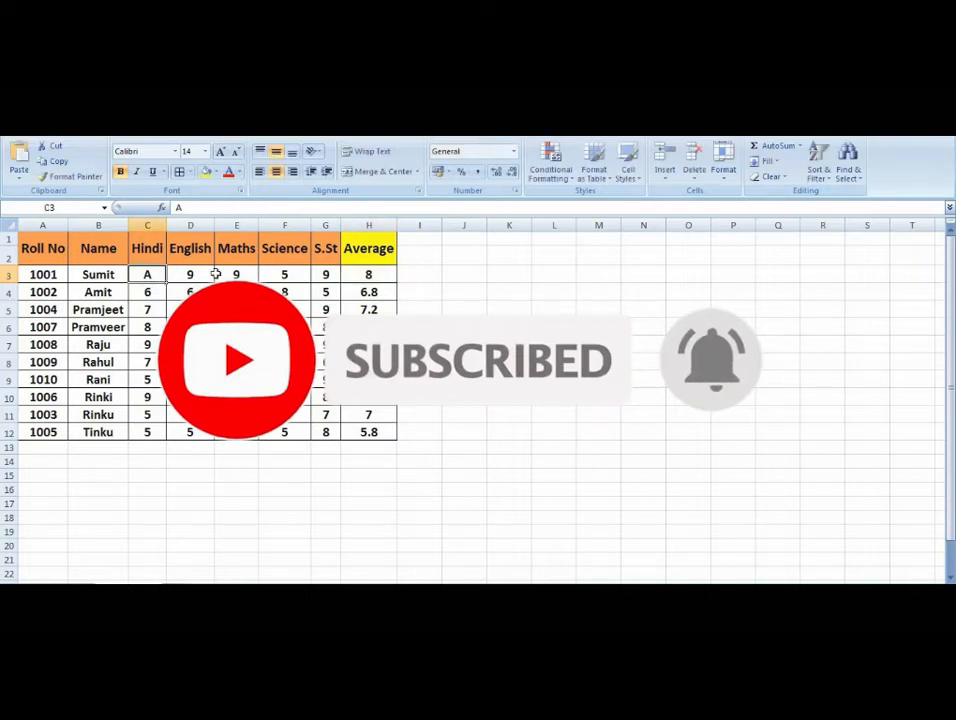
Fill the AVERAGE formula from H3 down through H12 again
click(360, 274)
click(156, 275)
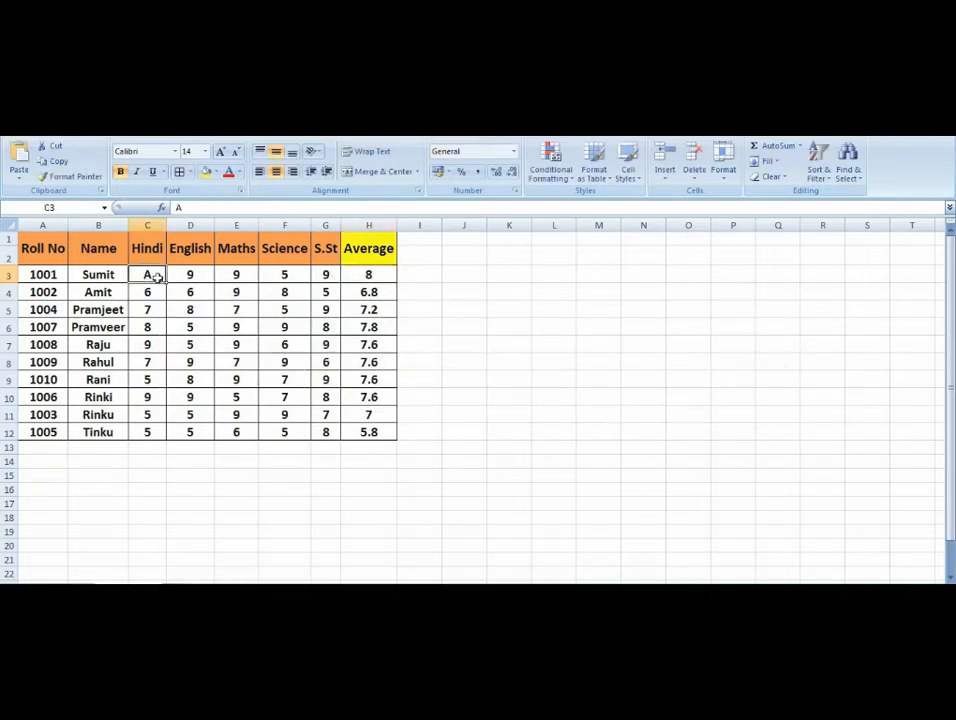
click(383, 277)
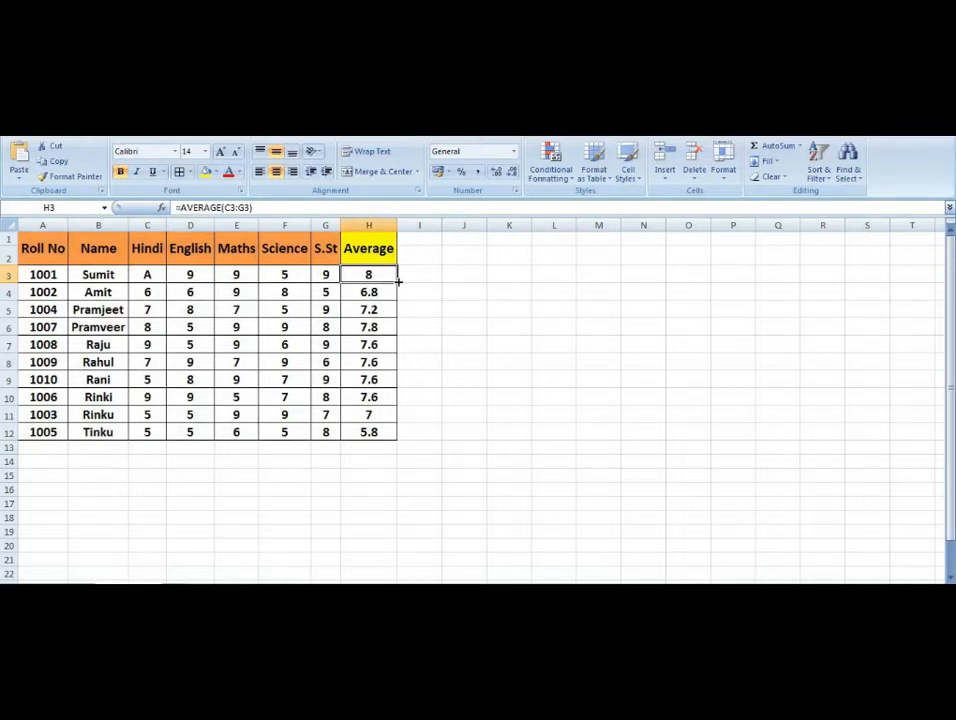
double_click(398, 282)
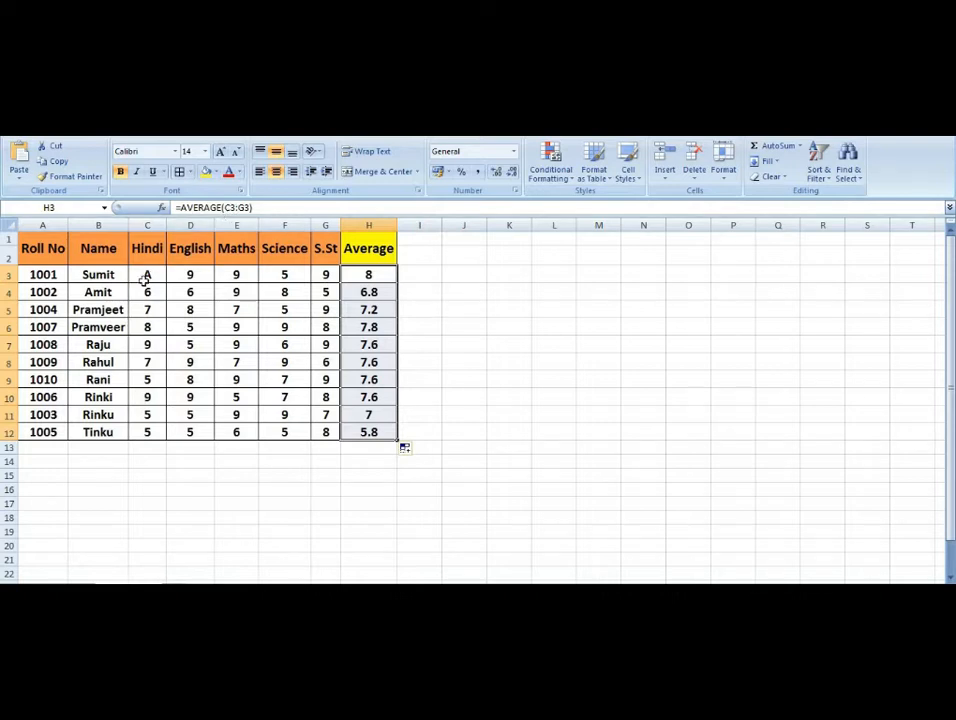
click(146, 283)
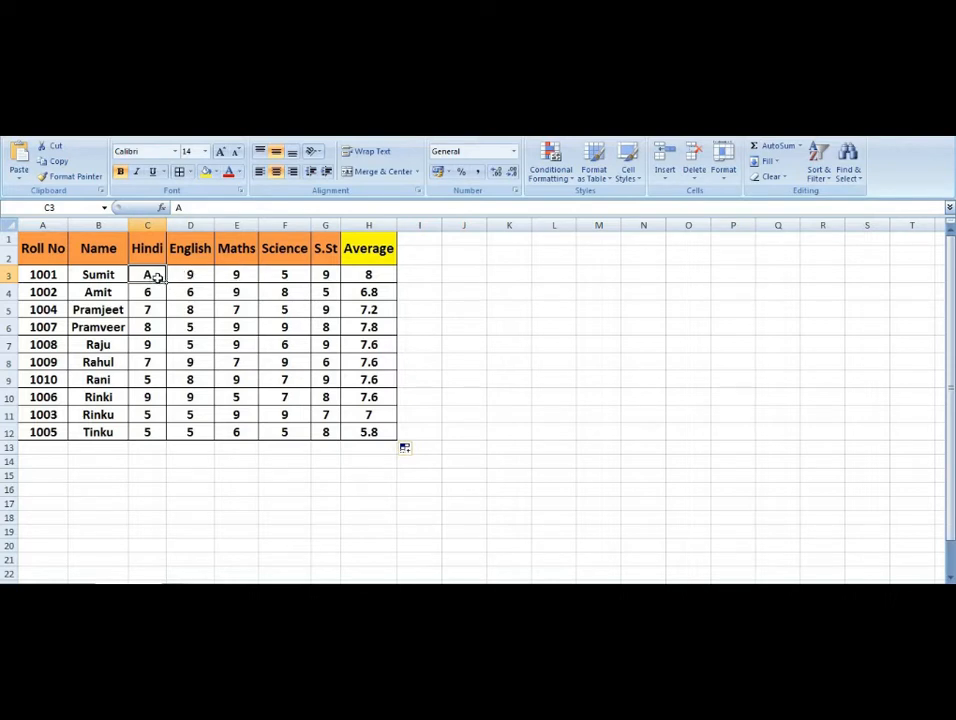
click(241, 275)
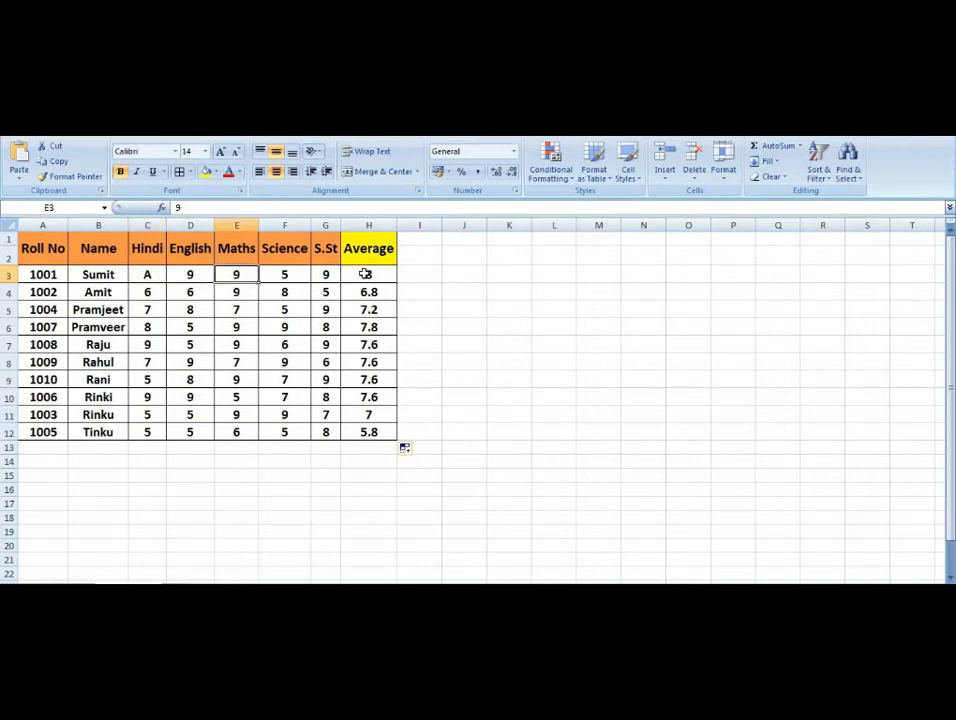
click(365, 273)
click(505, 273)
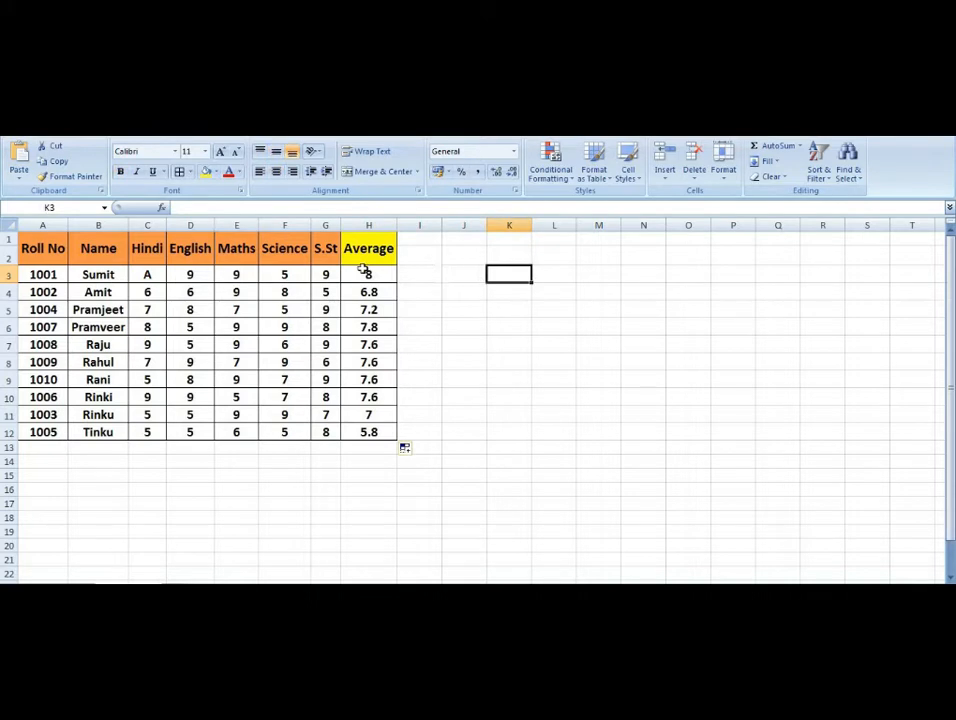
click(446, 270)
click(418, 273)
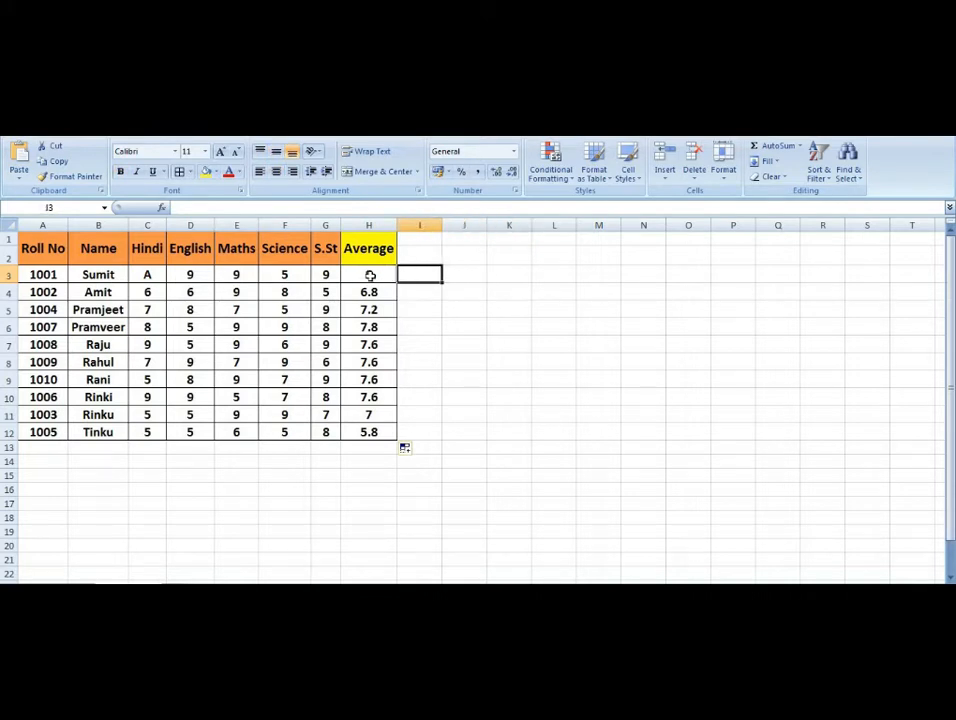
Replace the formula in H3 with =AVERAGEA(C3:G3) so text entries are included in the average
click(370, 275)
text(=avea)
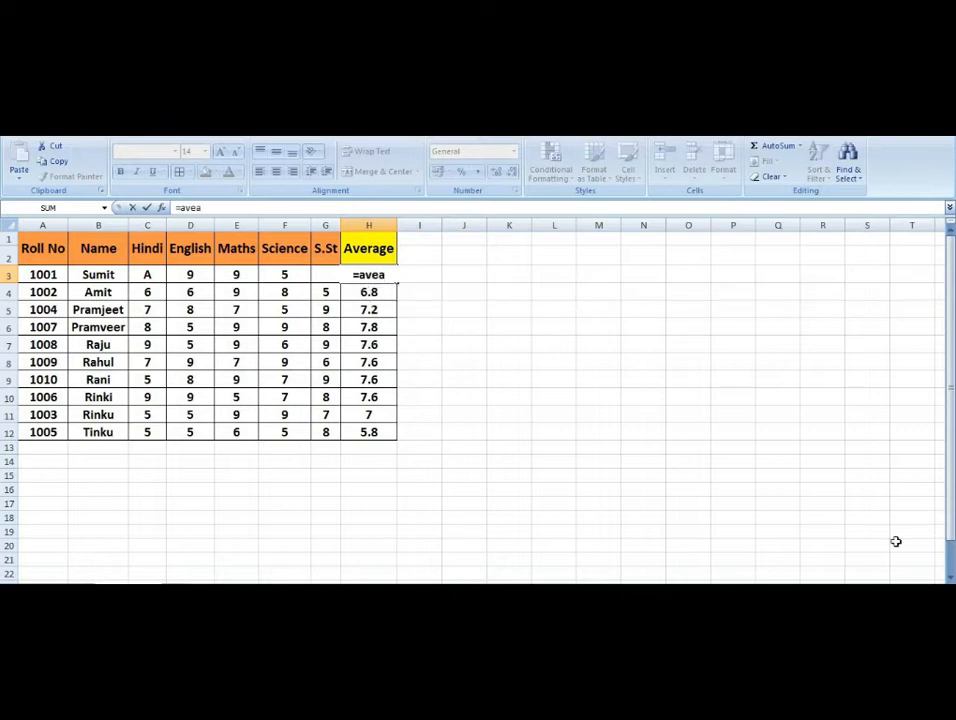
key(BackSpace)
text(ragea)
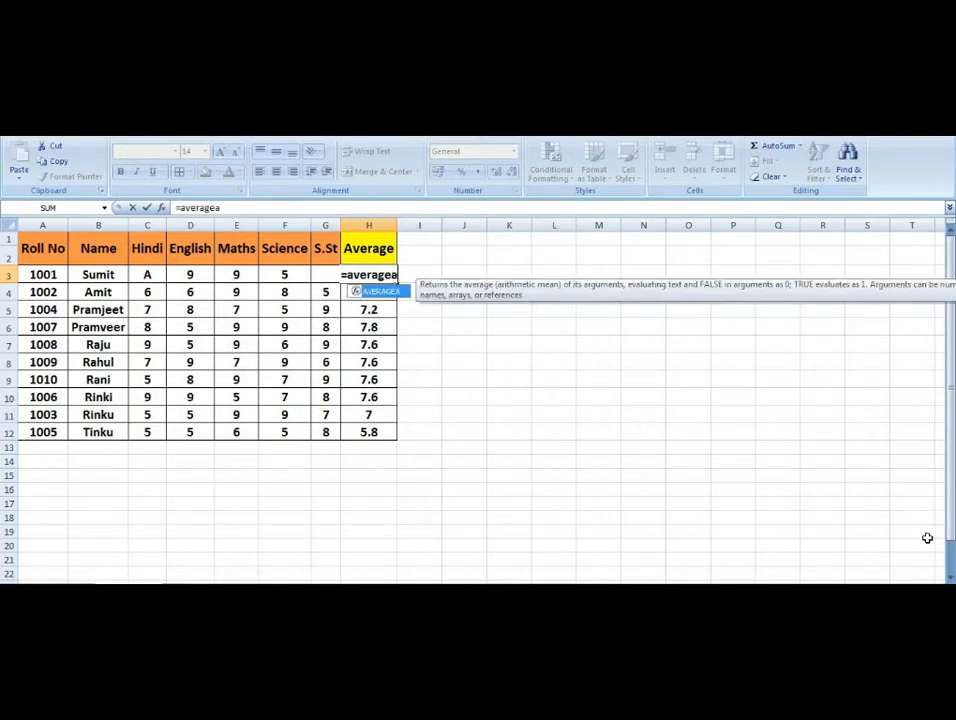
key(Tab)
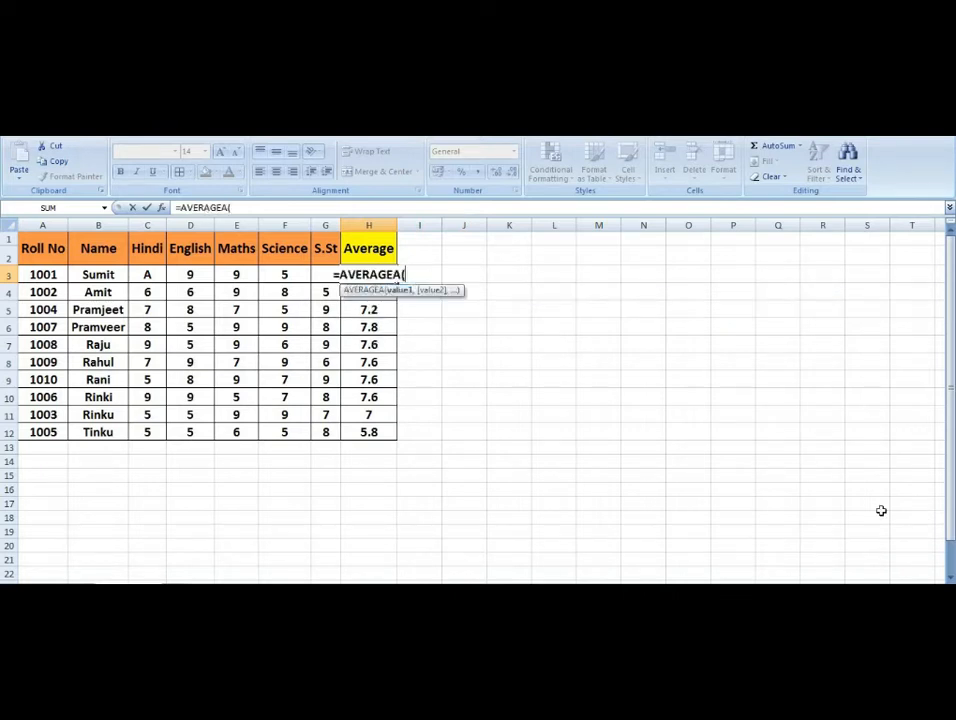
drag(144, 274, 325, 274)
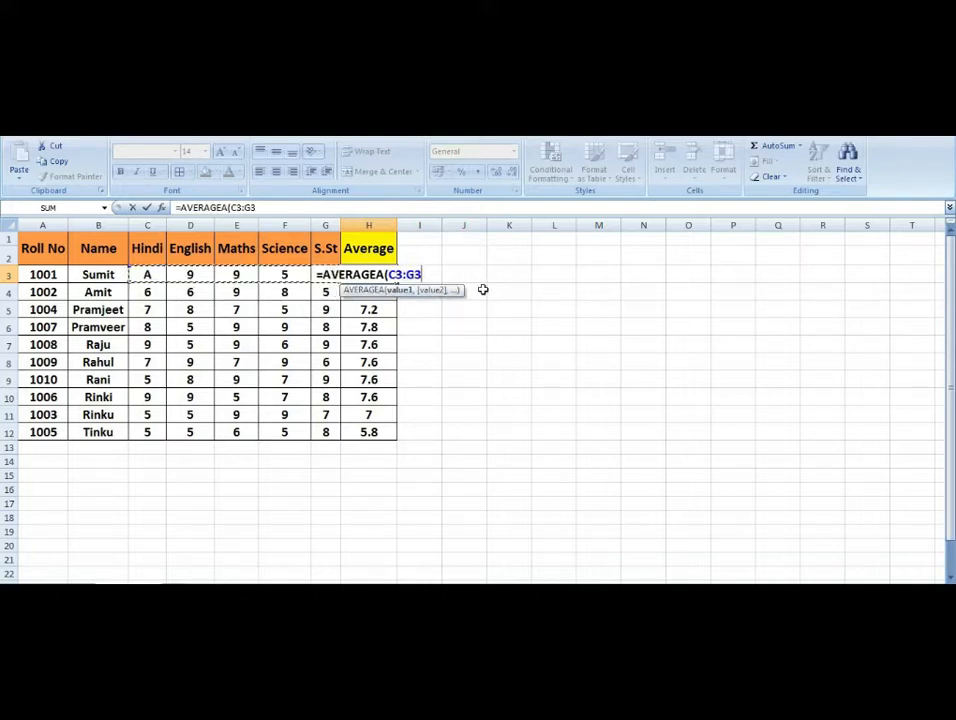
text())
key(Return)
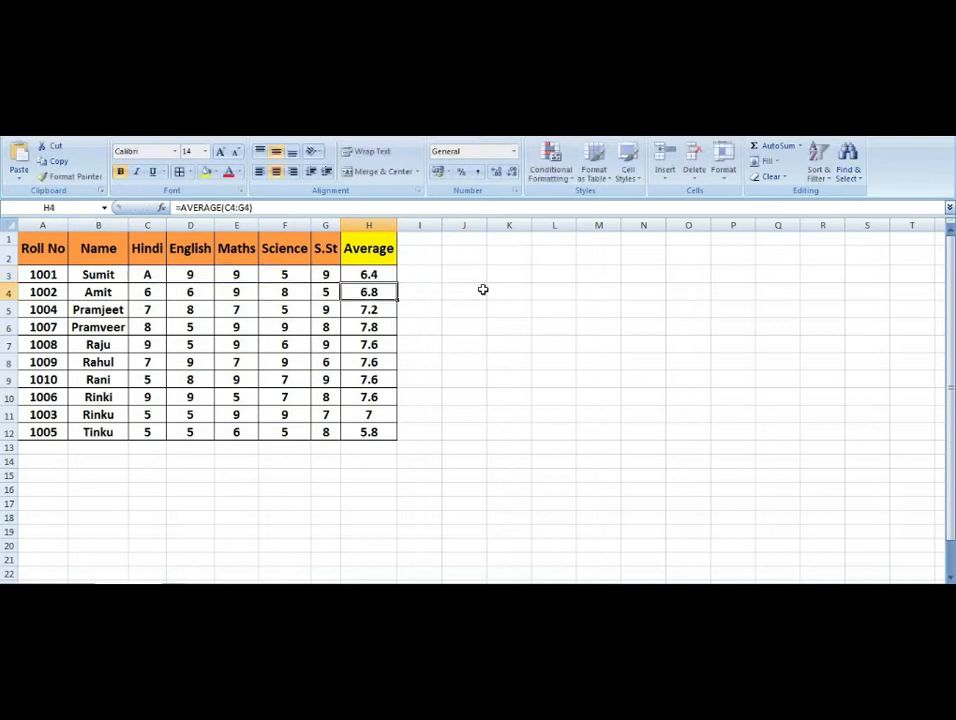
key(Up)
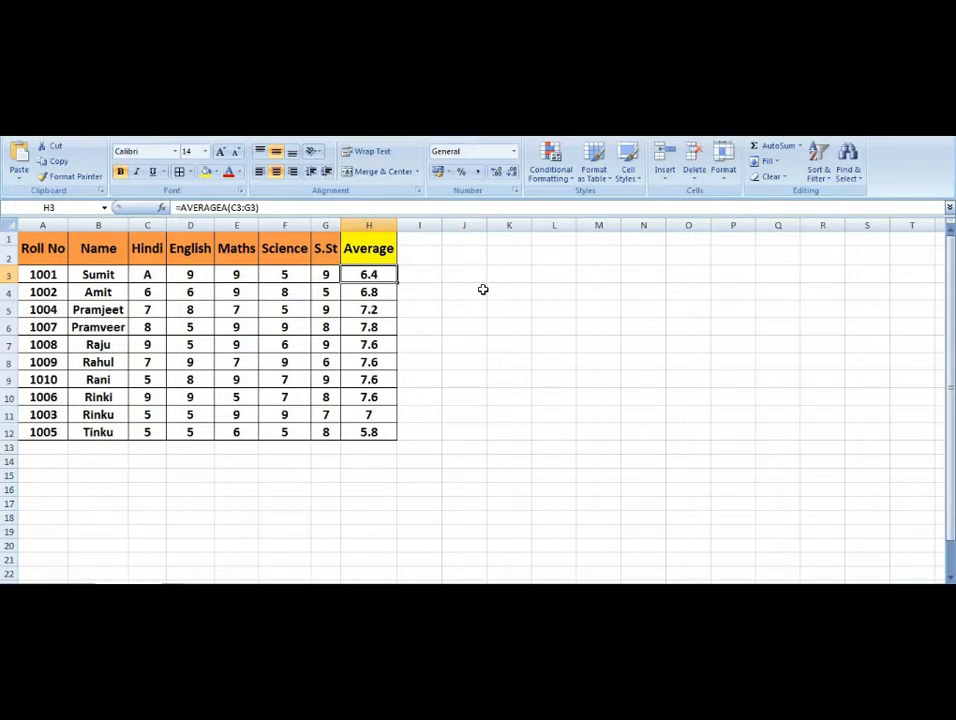
Fill the AVERAGEA formula from H3 down through H12
click(418, 277)
click(371, 274)
double_click(398, 284)
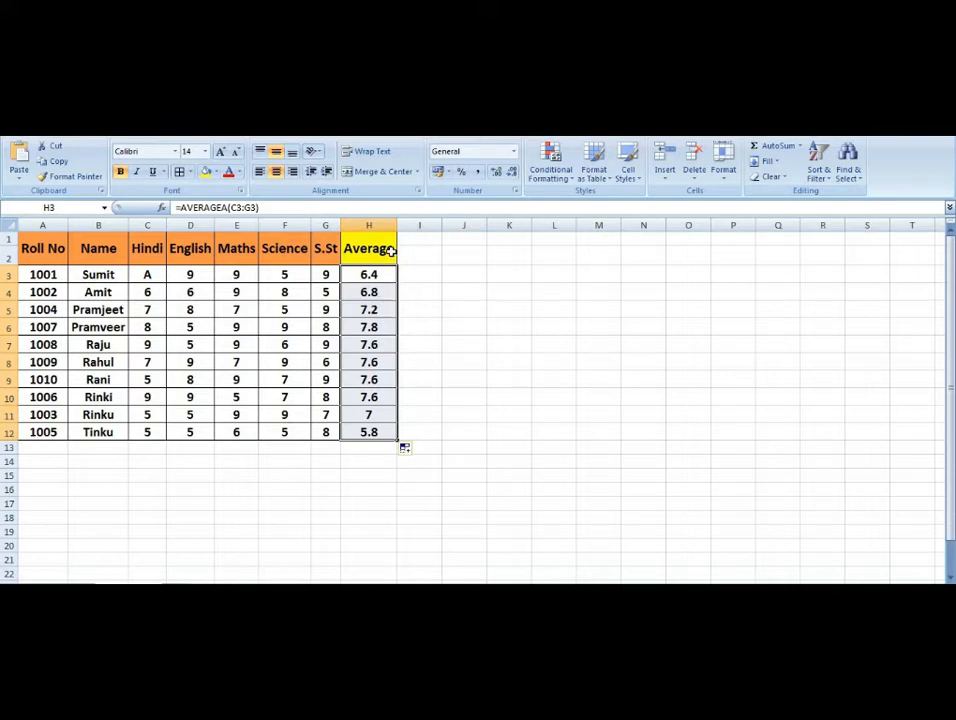
Change the header in H1 to MIN and clear the averages from H3:H12
click(390, 252)
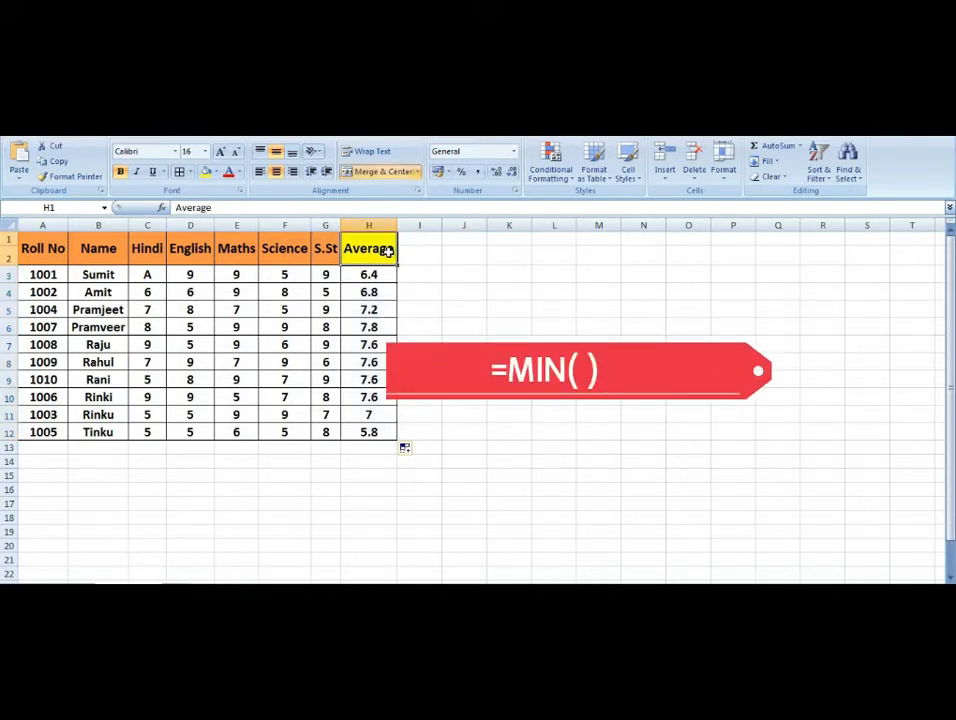
text(mi)
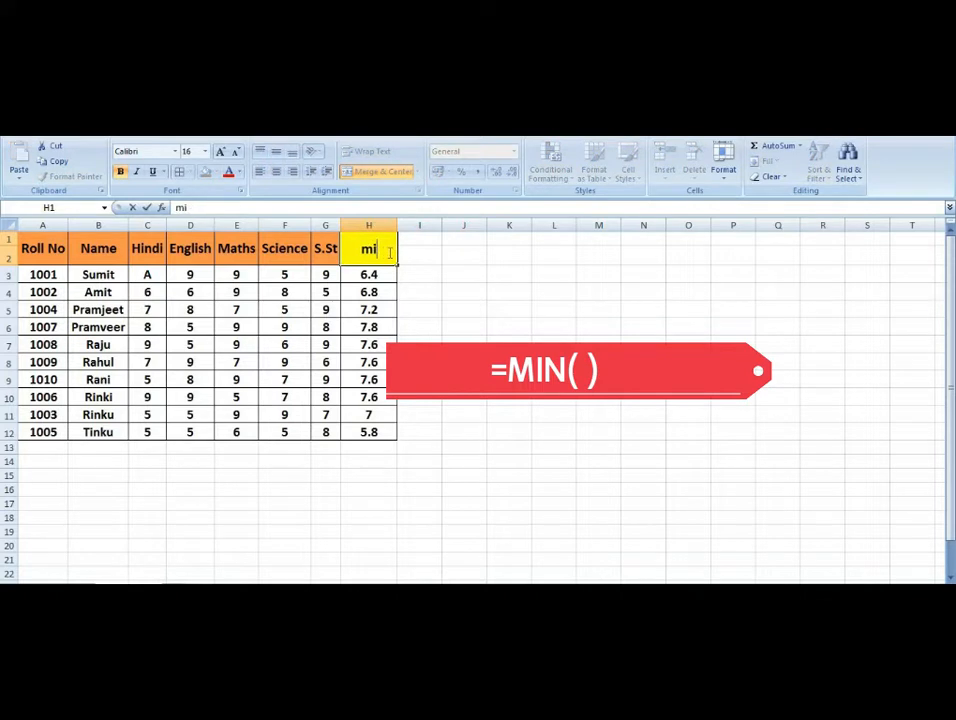
key(BackSpace)
text(MIN)
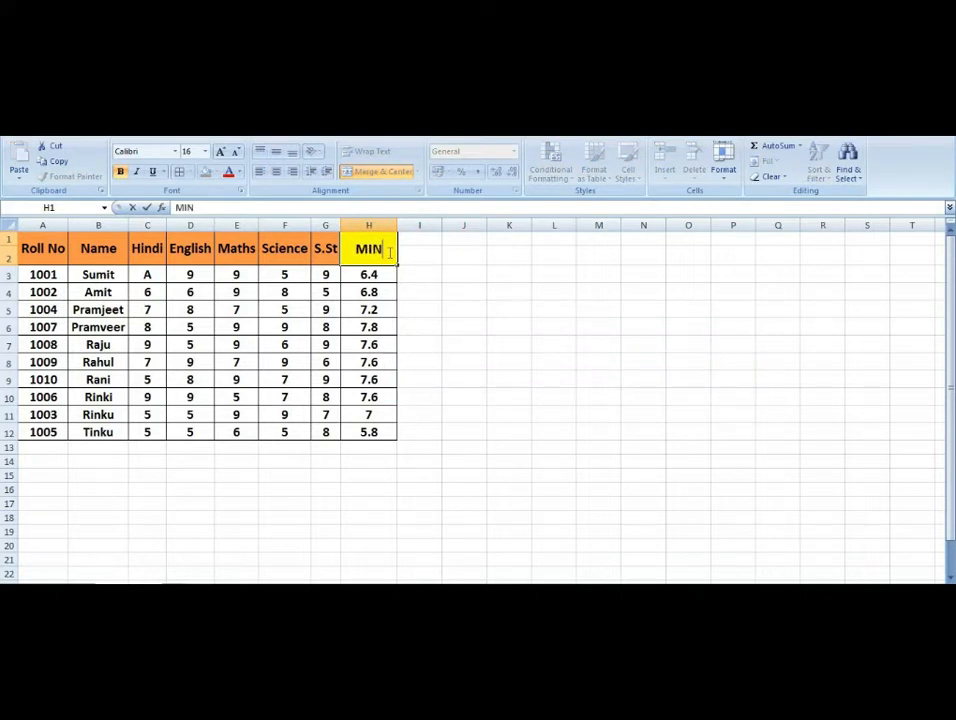
key(Return)
key(ctrl+shift+Down)
key(Delete)
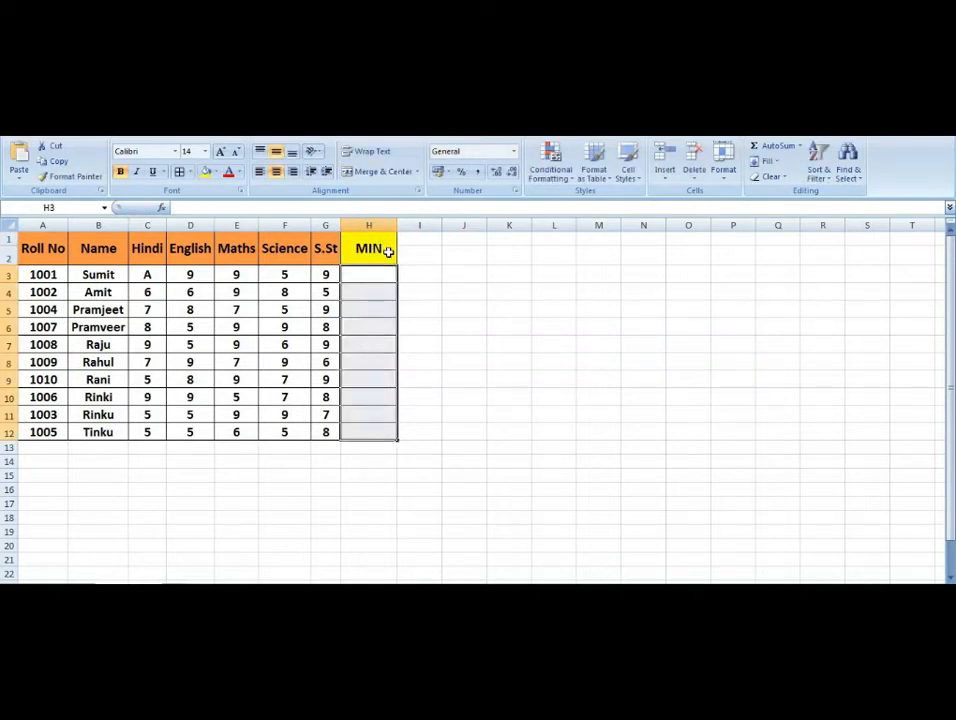
key(Left)
key(Left)
key(Left)
key(Right)
key(Right)
key(Right)
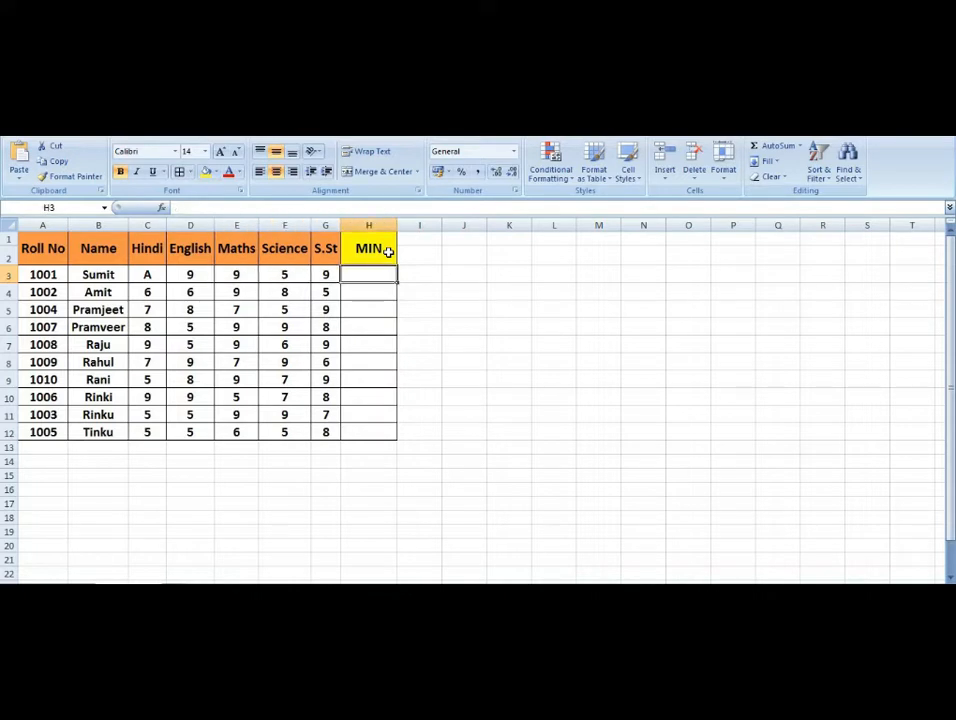
click(369, 224)
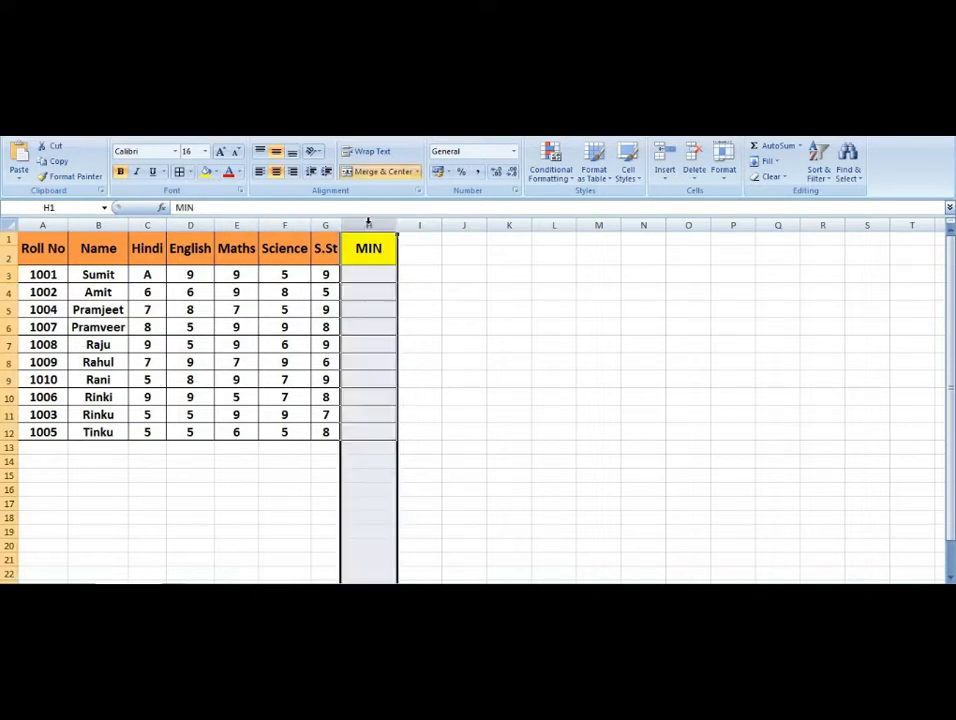
Insert a blank column before the MIN column and merge its header cells H1:H2
key(ctrl+shift+plus)
key(Left)
key(Right)
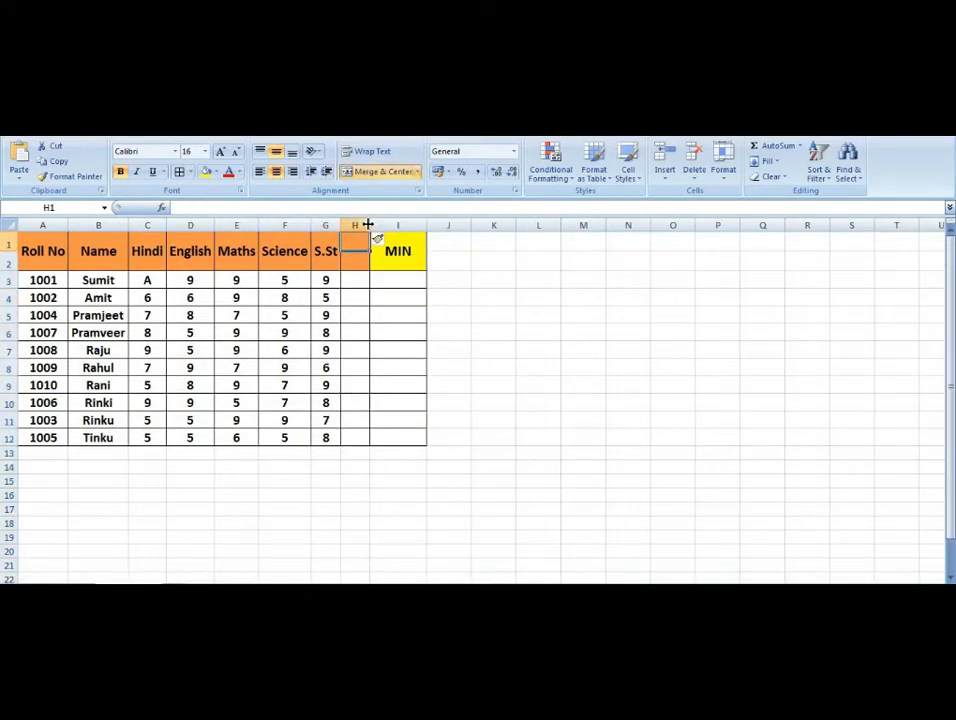
key(shift+Down)
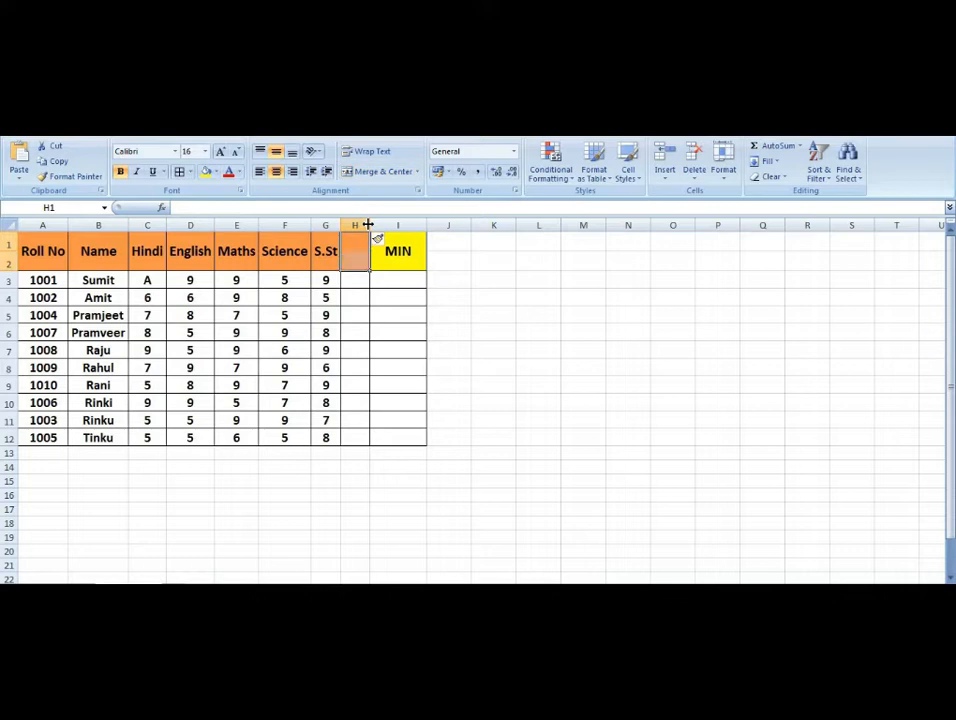
click(380, 171)
Enter the header TOTAL in H1 and autofit the column width to it
text(tOTAL)
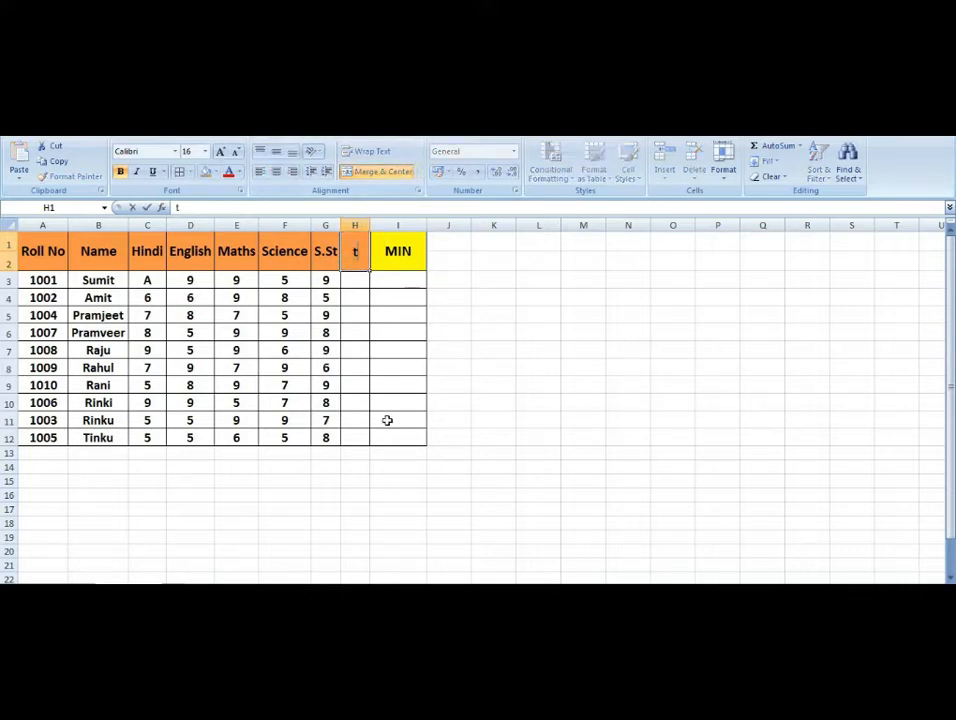
key(BackSpace)
key(BackSpace)
key(BackSpace)
key(BackSpace)
key(BackSpace)
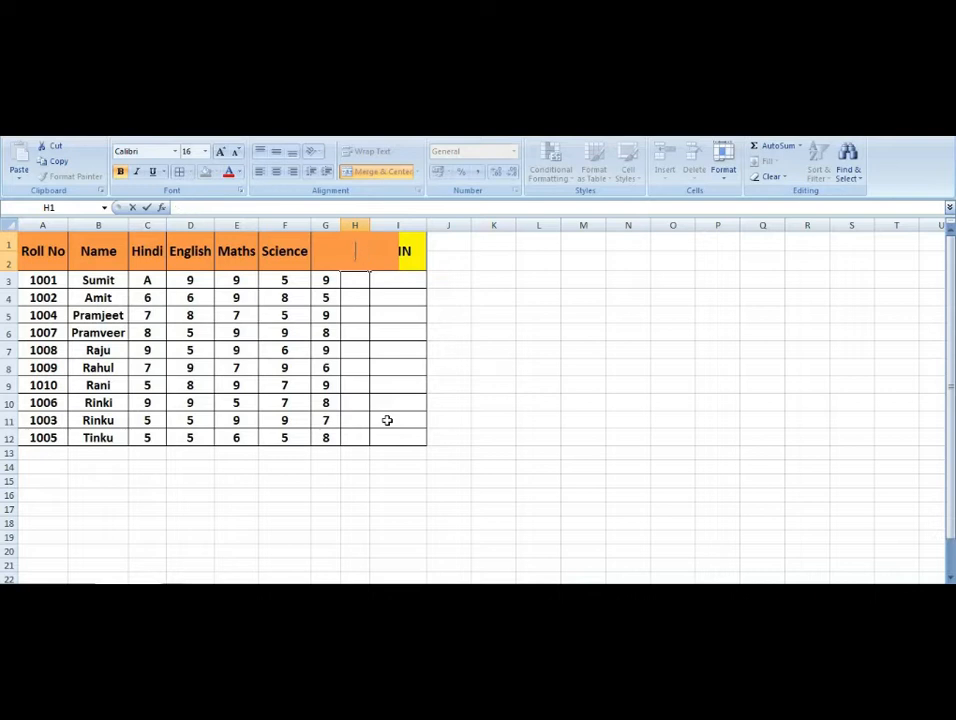
text(TOTAL)
key(Return)
key(Up)
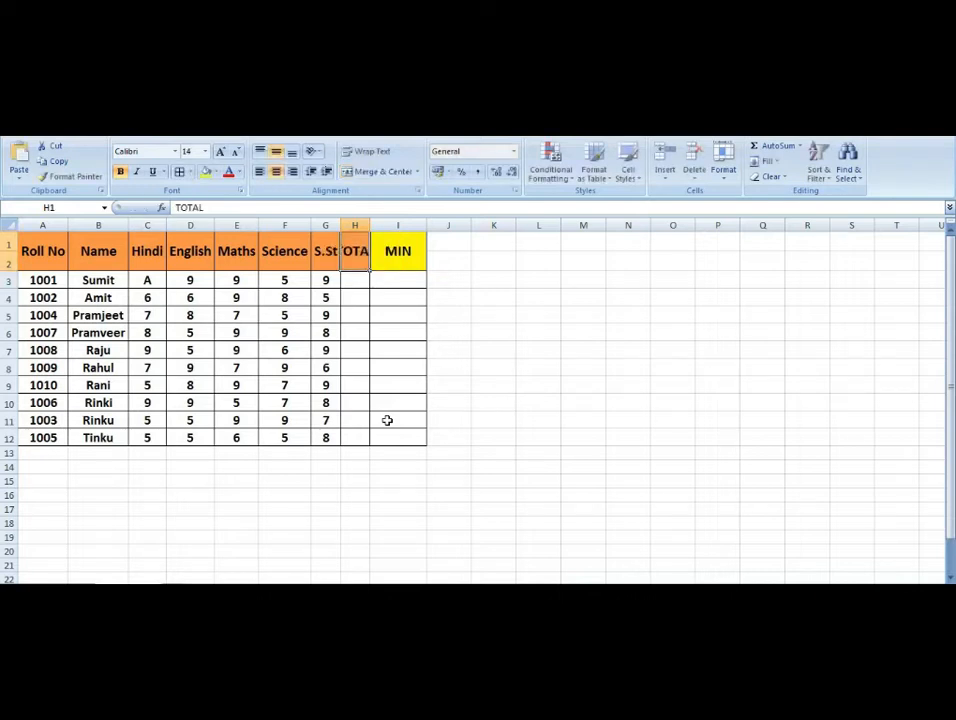
key(alt+h)
key(o)
key(i)
Replace the letter entry in C3 of the Hindi column with the mark 9
key(Left)
key(Left)
key(Left)
key(Left)
key(Left)
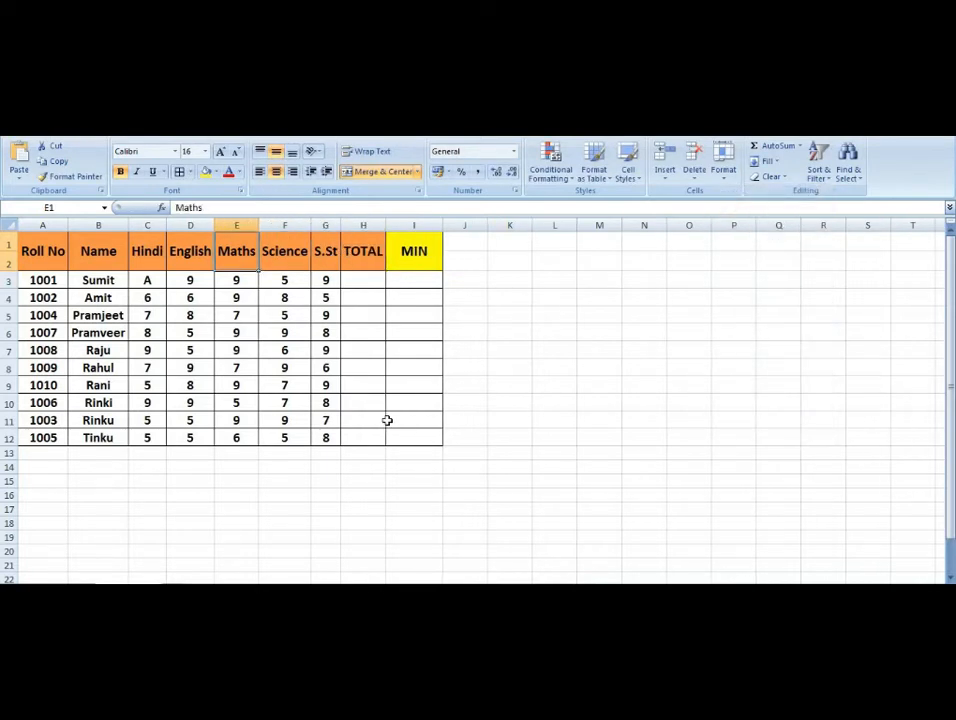
key(Down)
key(Escape)
key(Left)
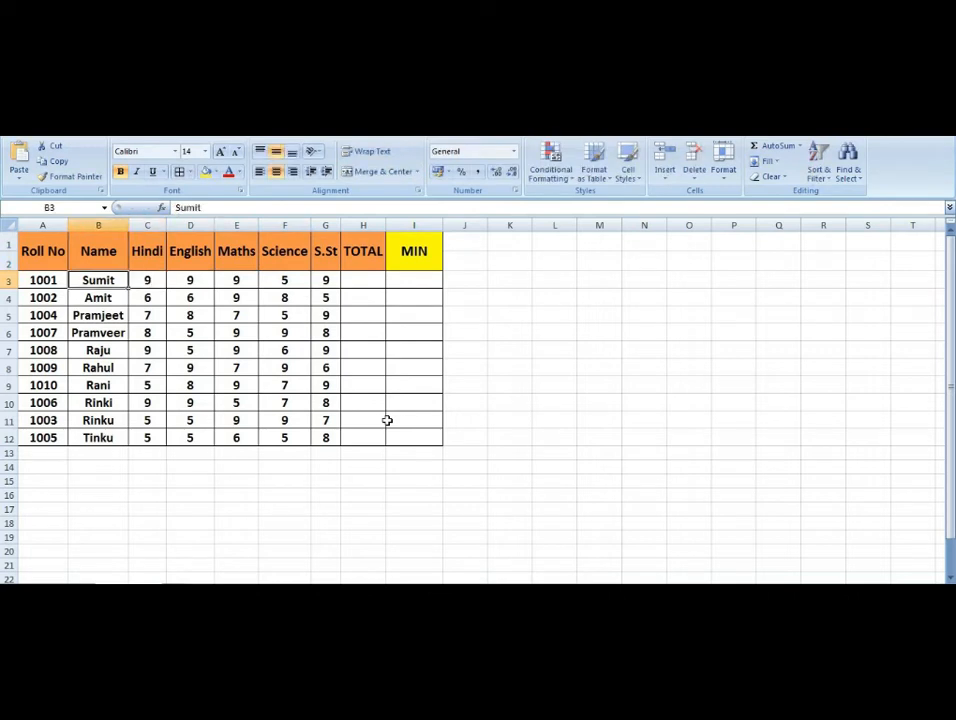
Total the five subject marks of row 3 in H3 with =SUM(C3:G3)
key(Right)
key(shift+Right)
key(shift+Right)
key(shift+Right)
key(shift+Right)
key(shift+Right)
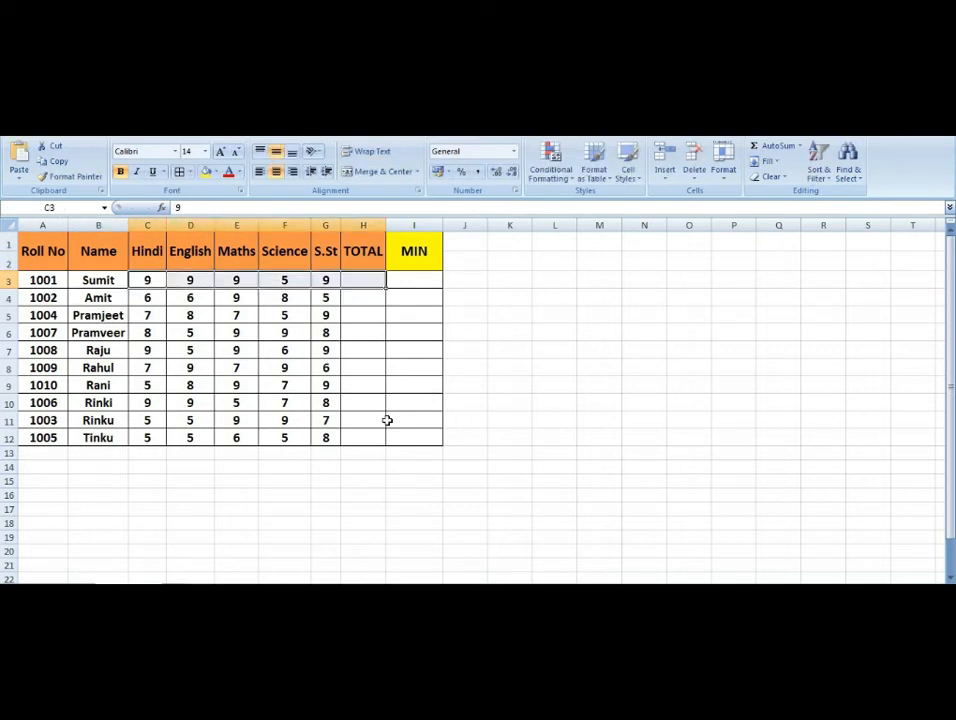
key(Left)
key(Right)
key(Right)
key(Up)
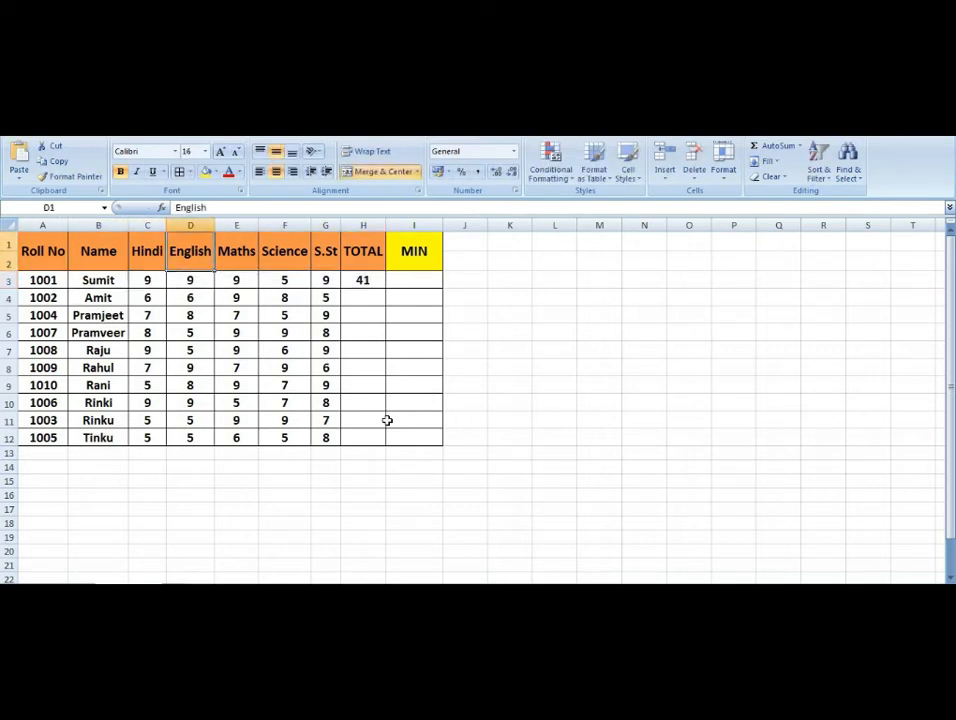
Fill the SUM formula from H3 down through H12
key(Down)
key(Right)
key(Right)
key(Right)
key(Right)
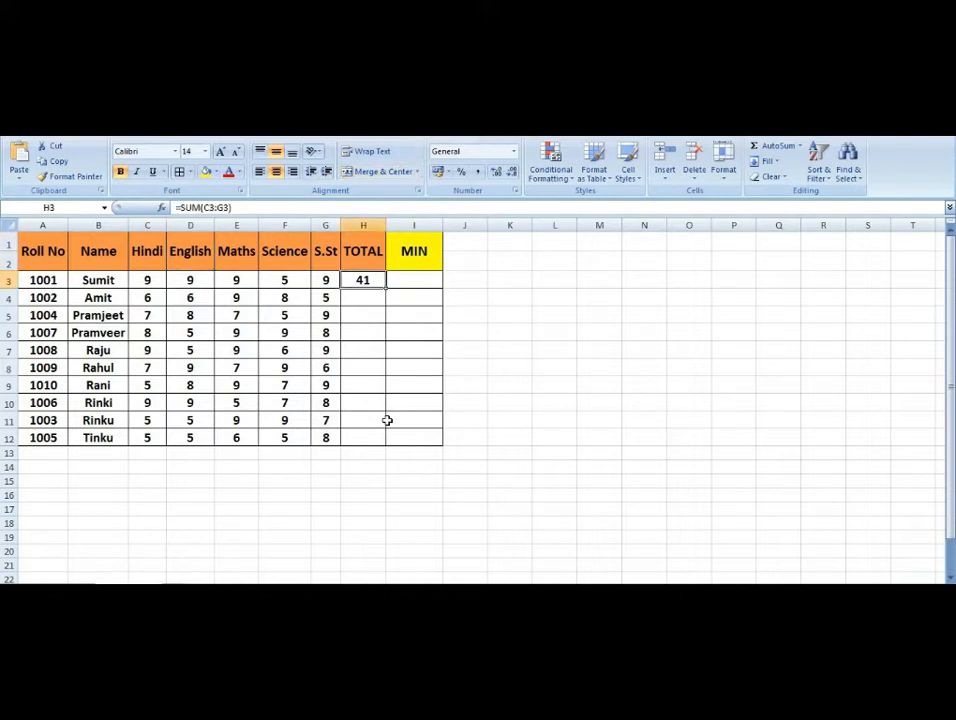
double_click(387, 290)
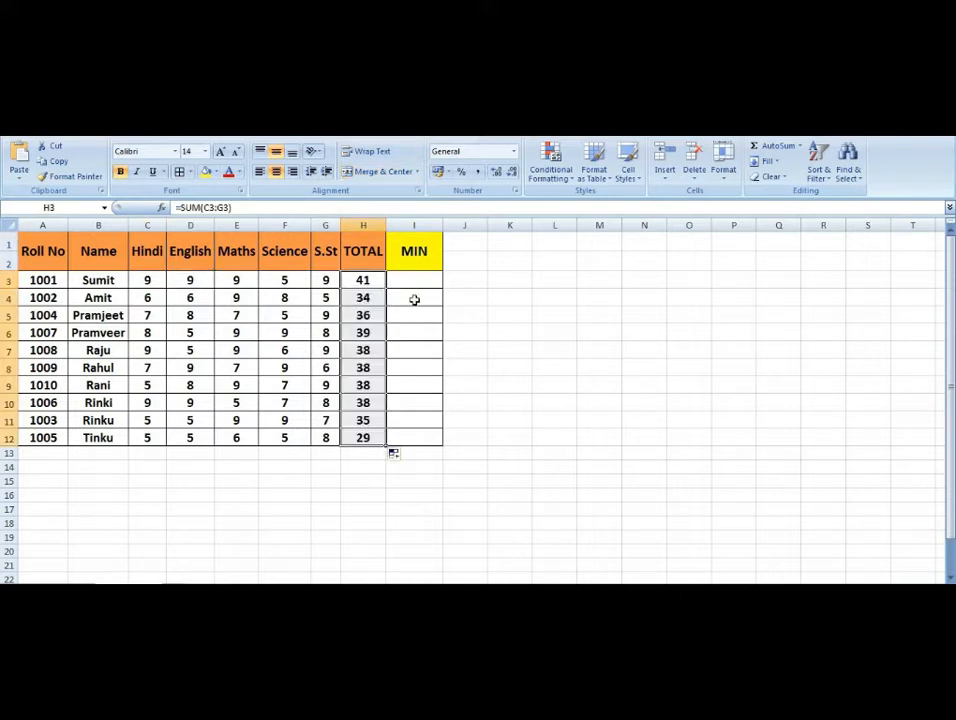
Enter the label Result in K3, beside the marks table
click(467, 278)
key(Right)
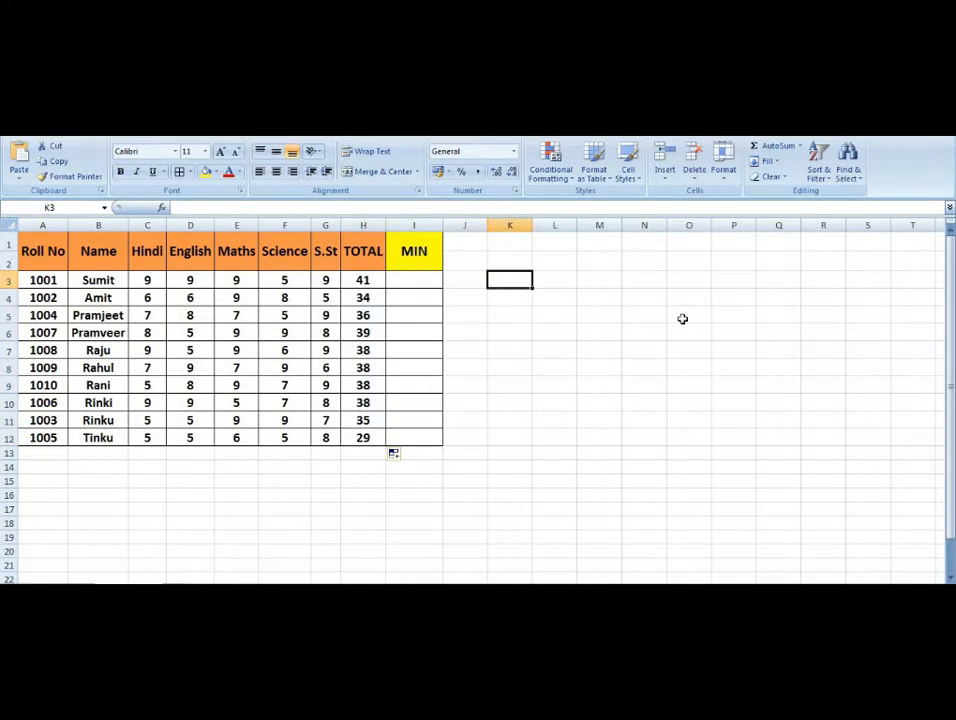
text(r)
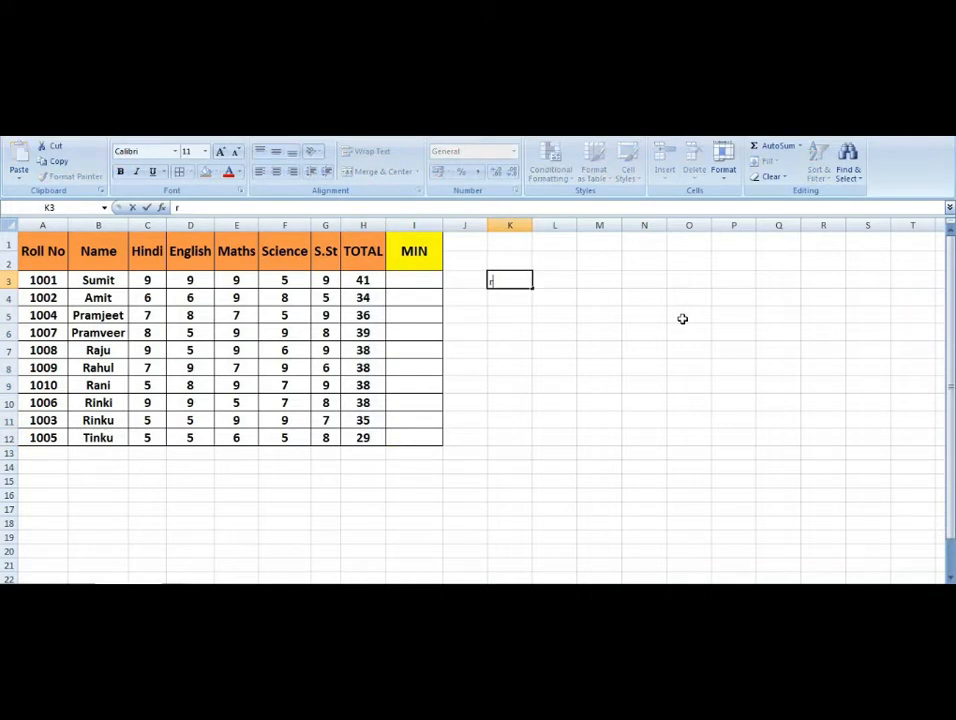
text(EResult)
key(Right)
text(=)
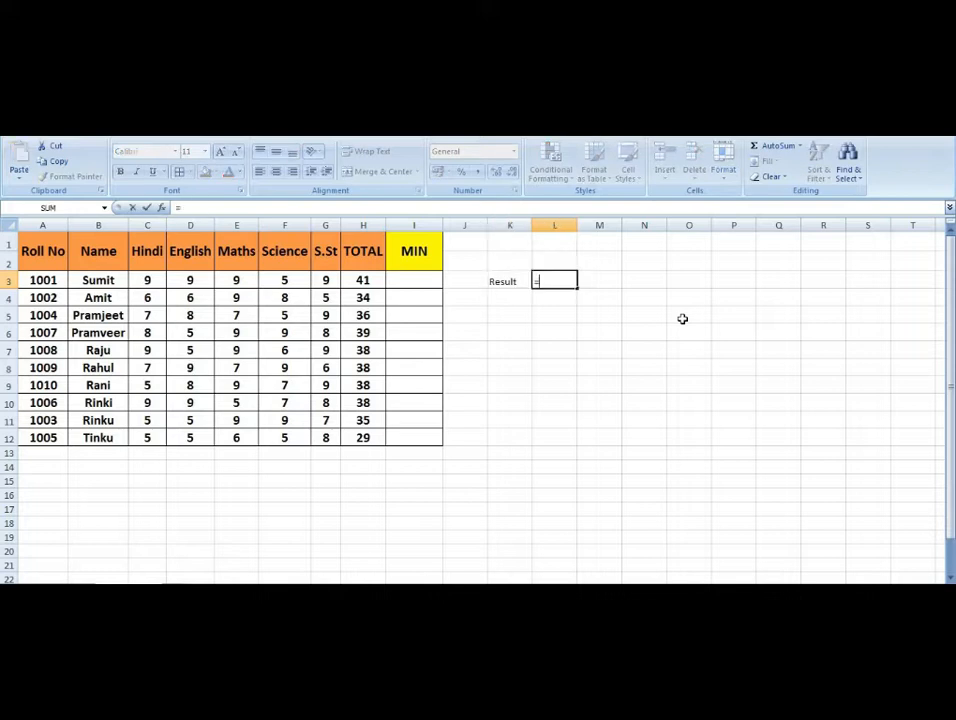
key(BackSpace)
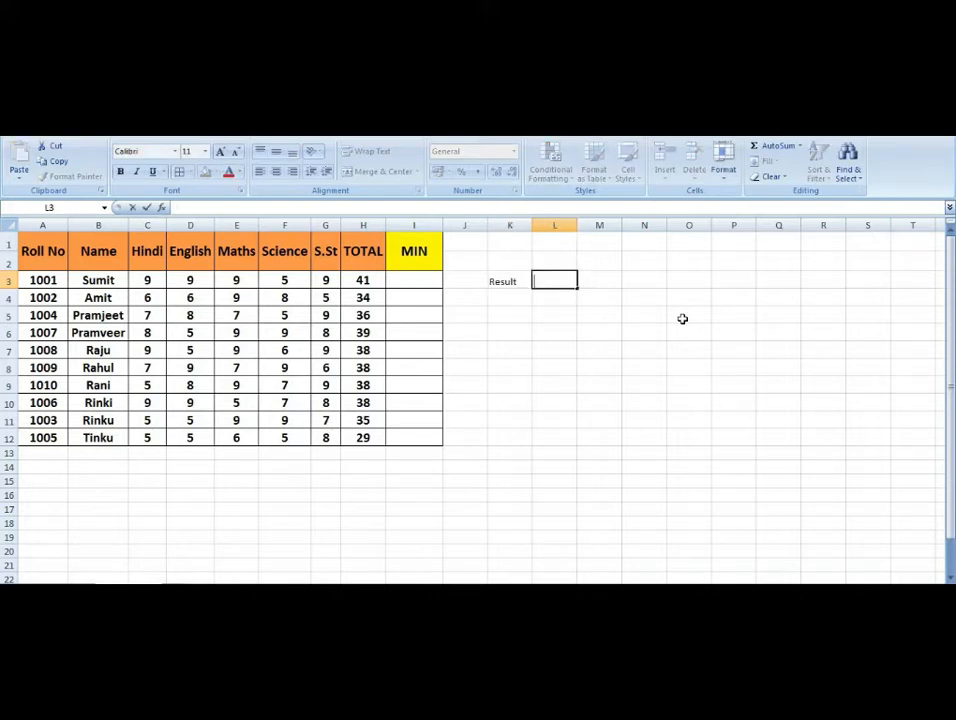
key(Escape)
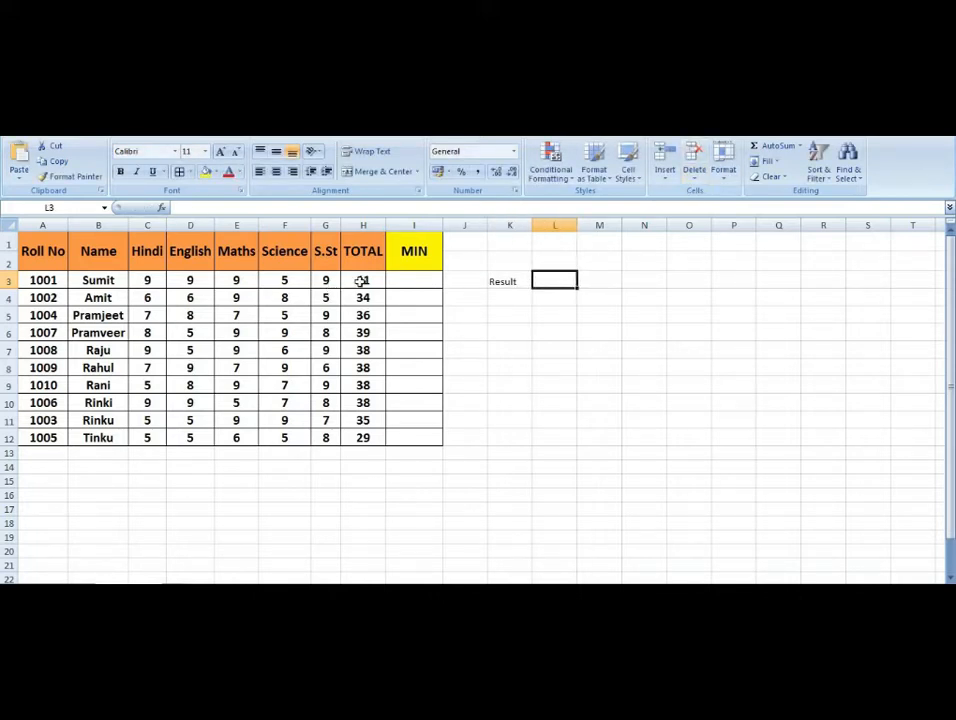
drag(364, 280, 367, 402)
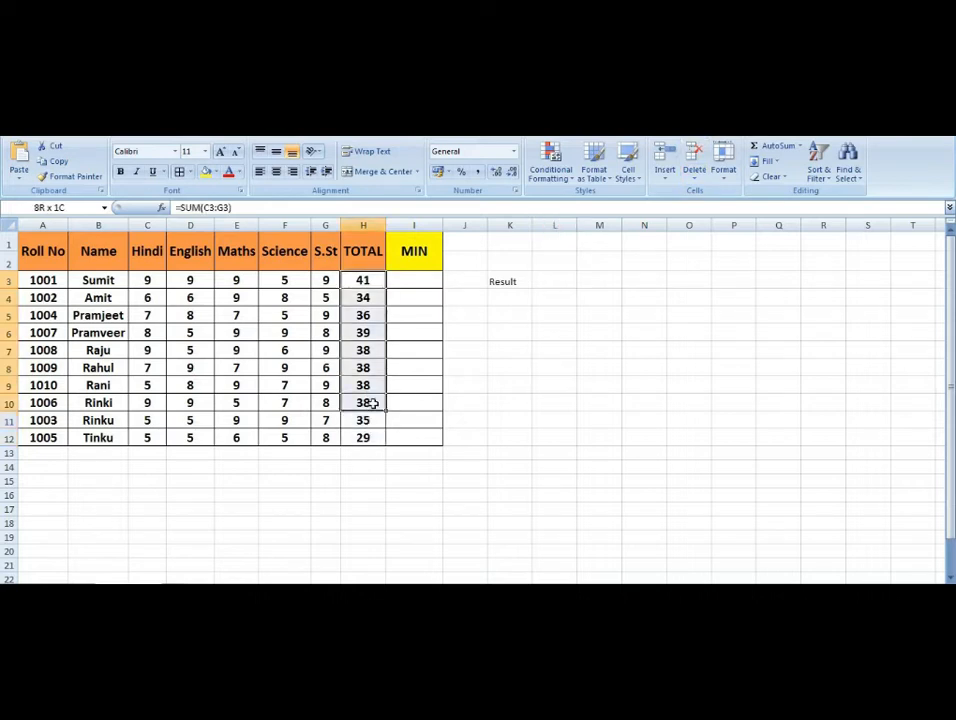
click(566, 280)
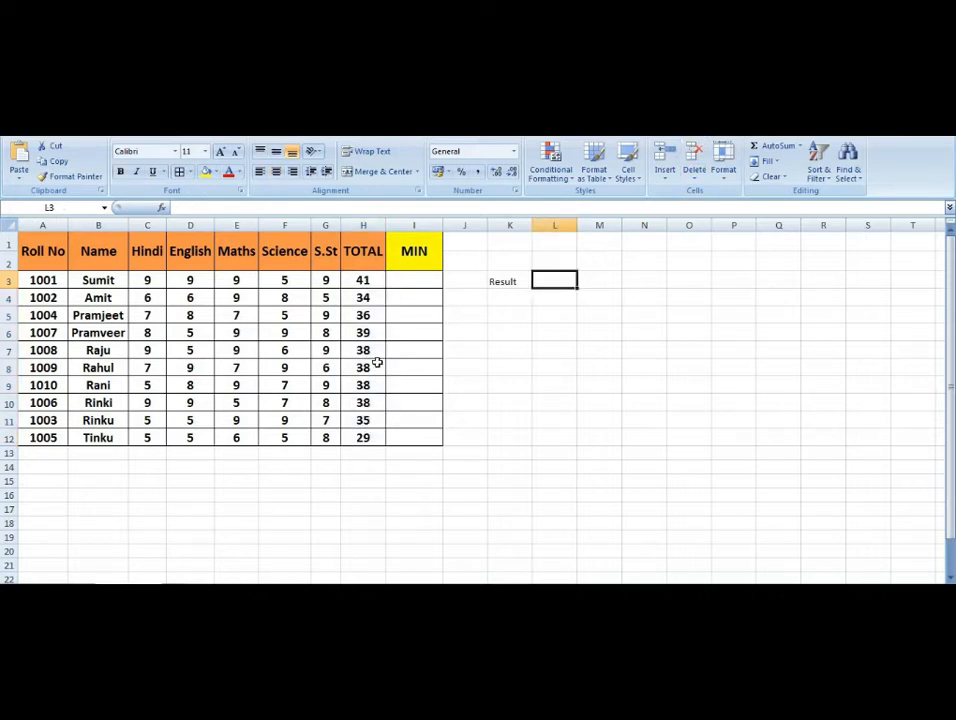
Try the AutoSum Min function below the TOTAL column in H13, and clear that cell again
drag(367, 280, 361, 436)
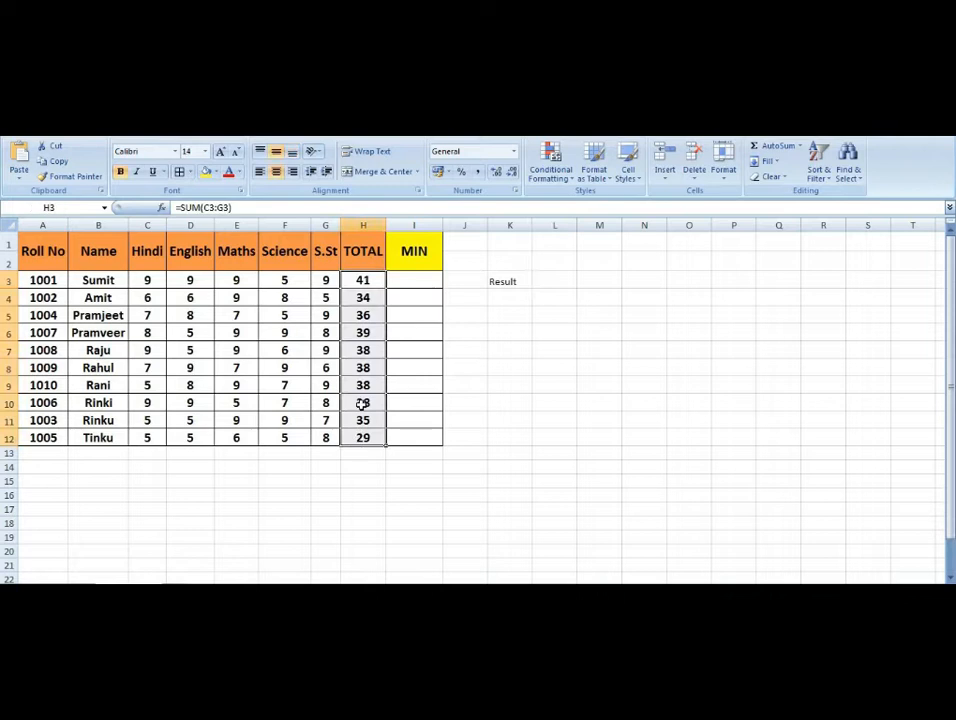
click(364, 438)
click(800, 146)
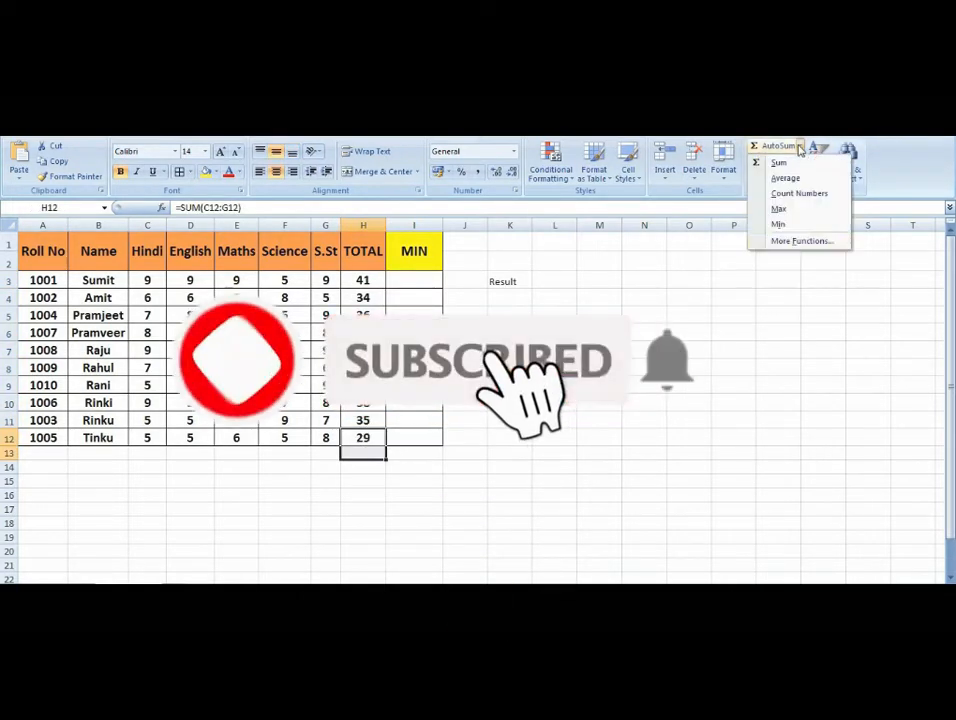
click(789, 227)
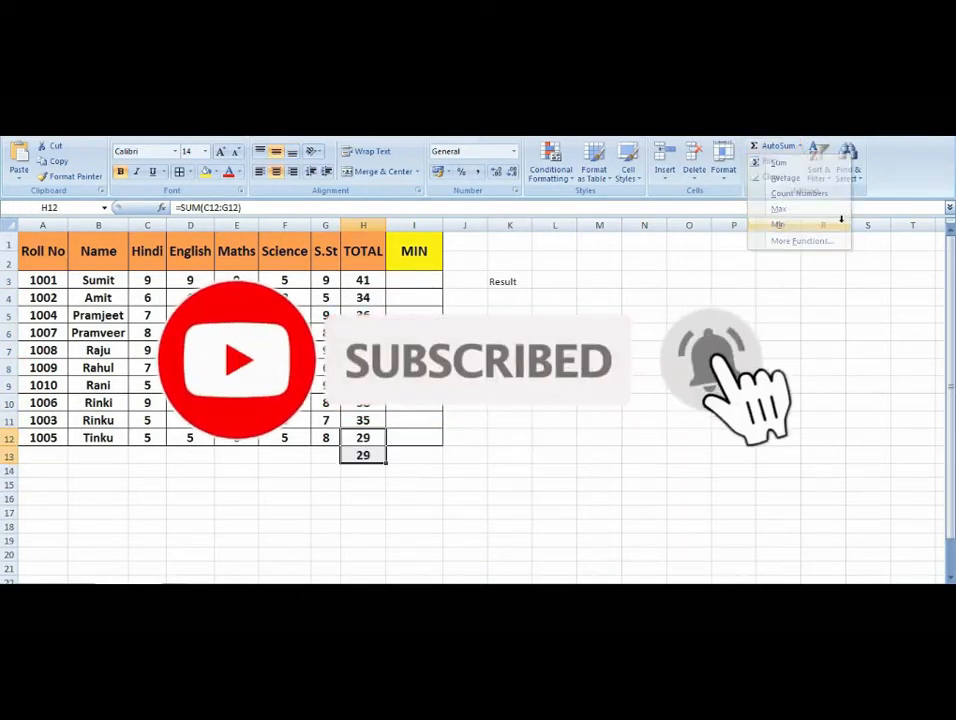
click(360, 455)
key(Delete)
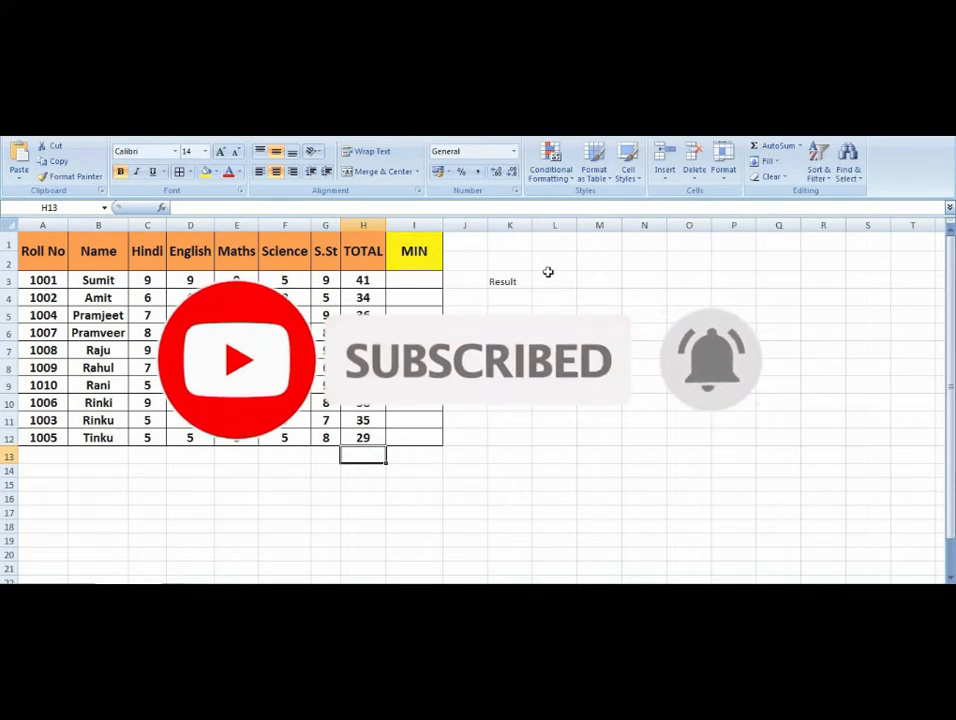
Enter =MIN(H3:H12) in L3 to get the lowest total
click(548, 276)
text(=min)
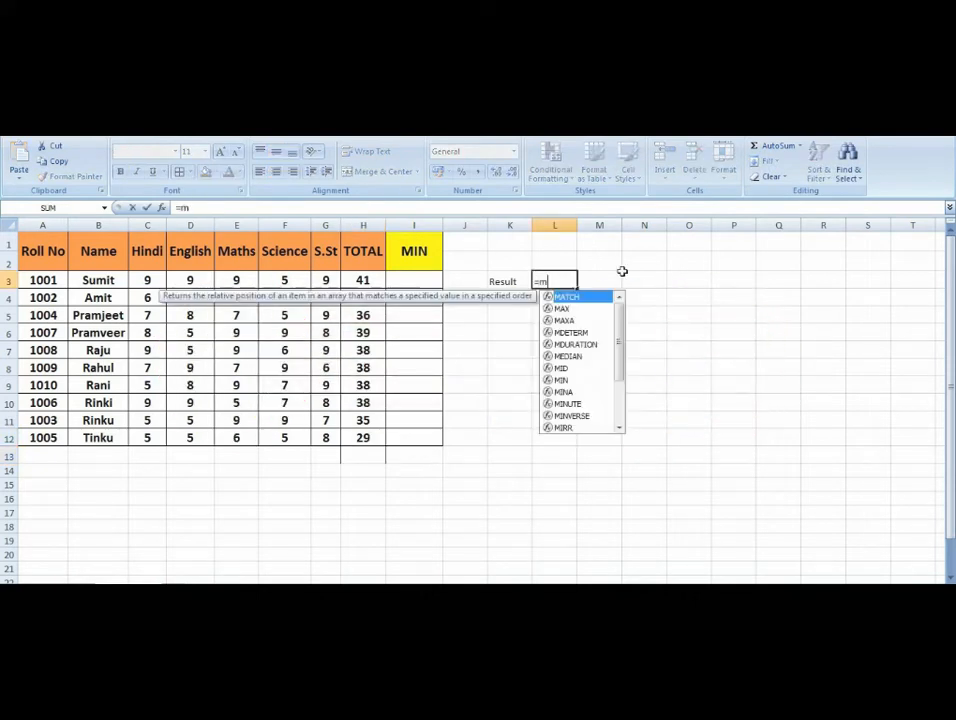
key(Tab)
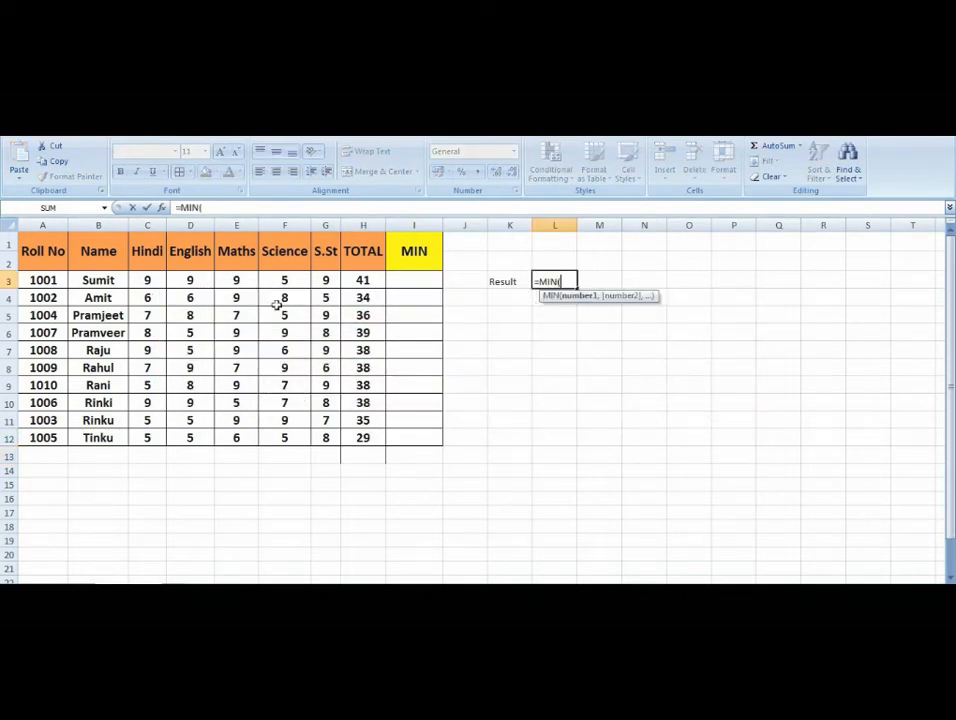
click(366, 280)
drag(372, 415, 382, 440)
text())
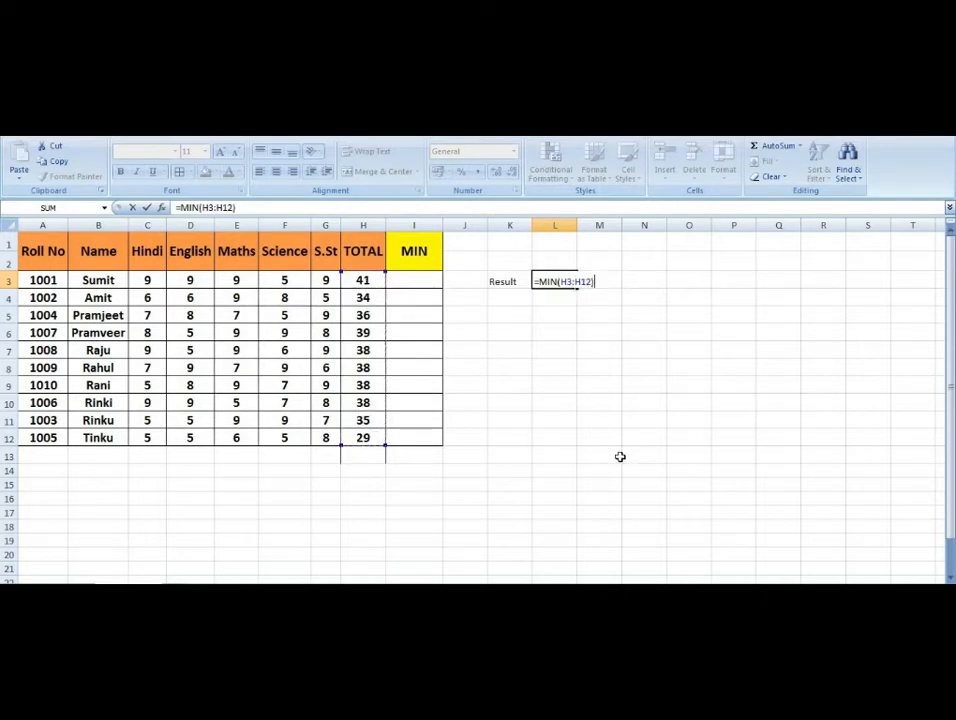
key(Return)
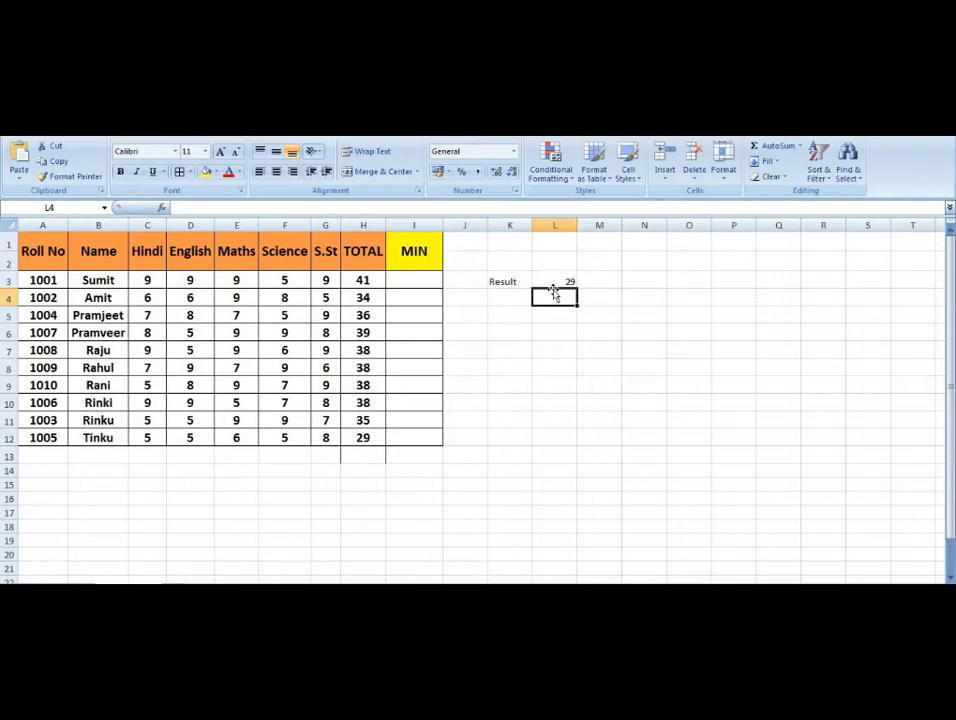
Replace the total in H7 with the logical value TRUE
click(548, 330)
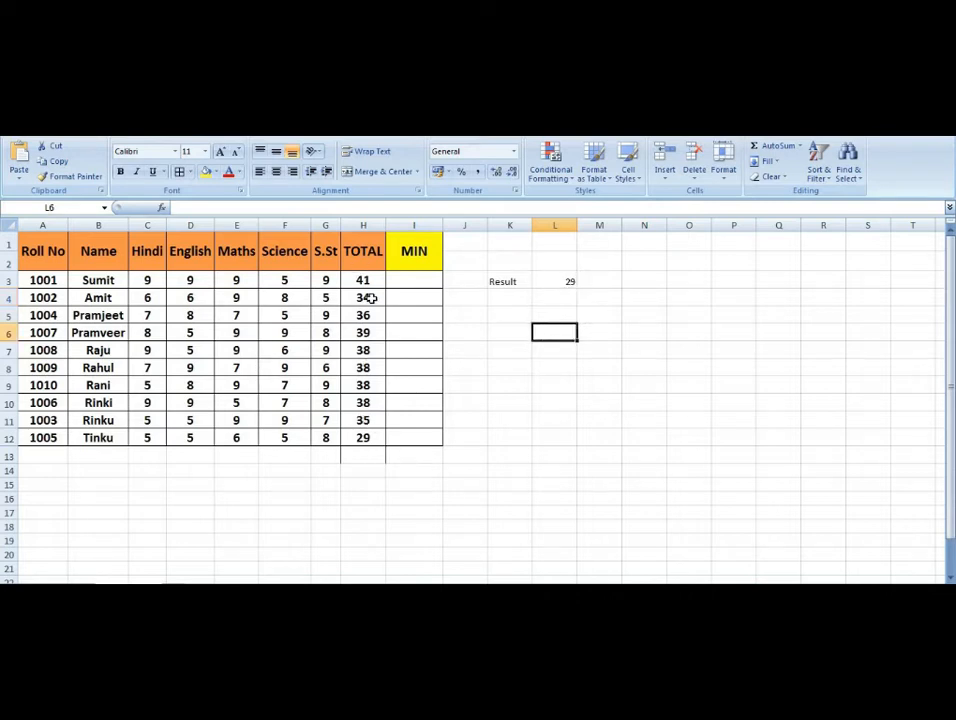
drag(367, 287, 371, 437)
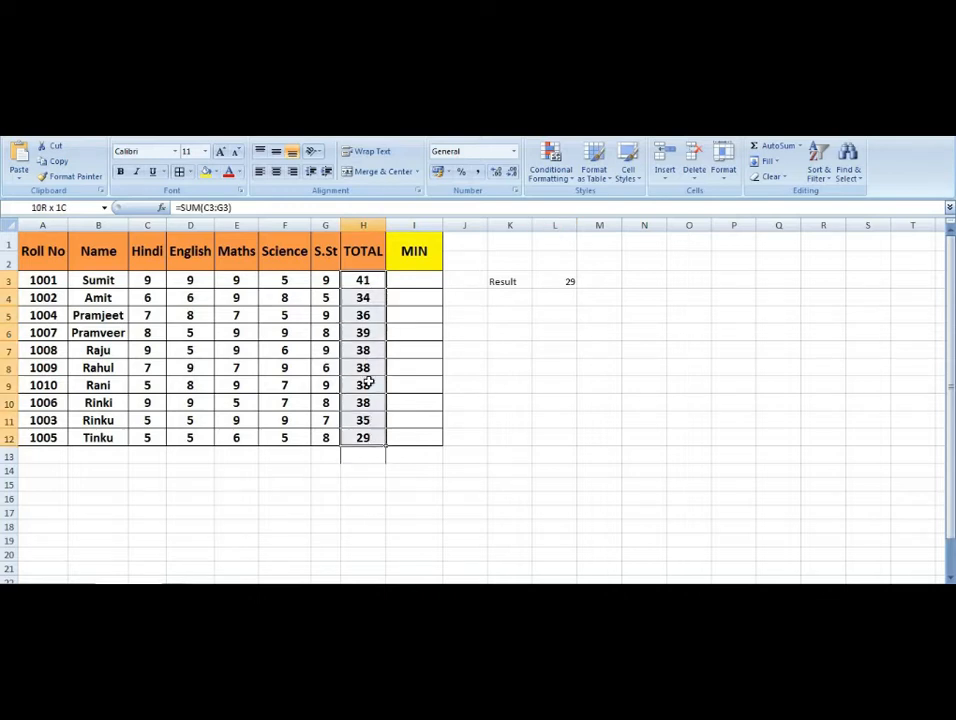
click(370, 347)
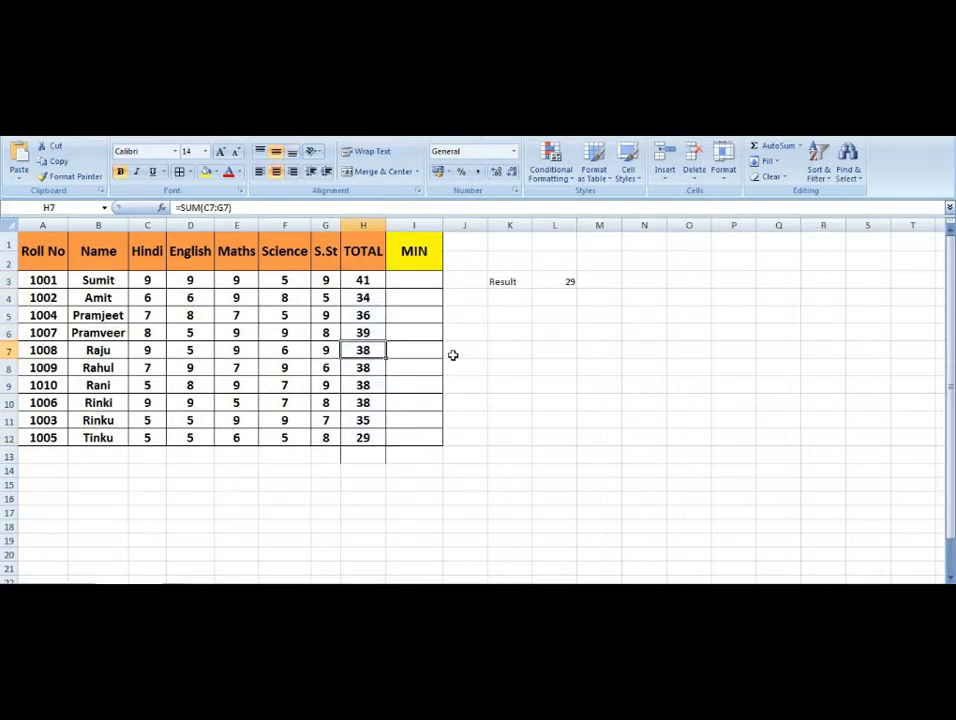
text(tur)
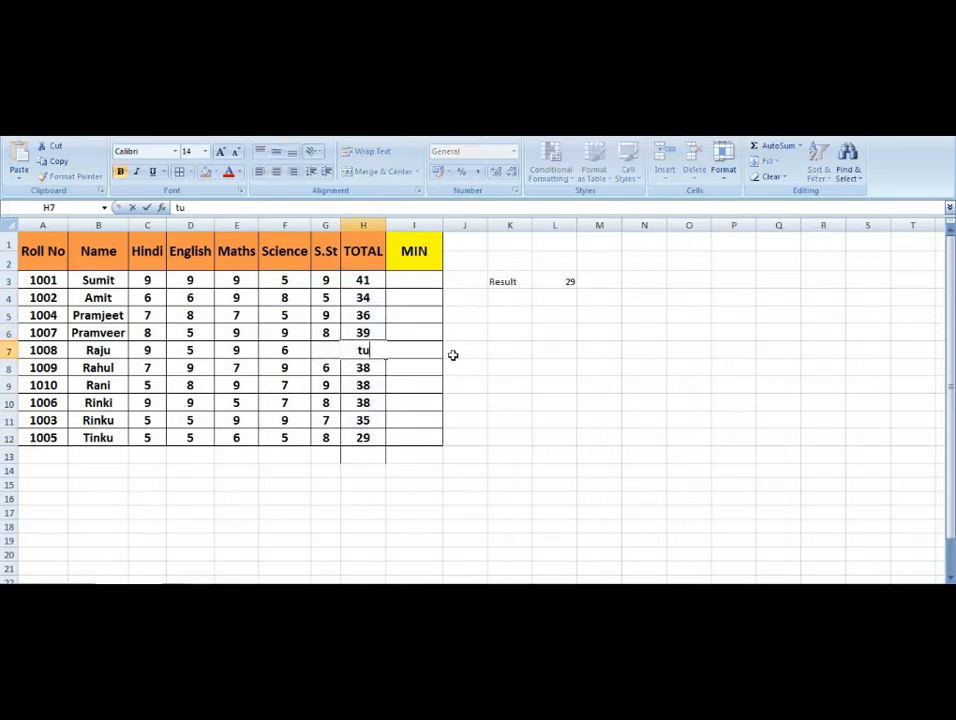
key(BackSpace)
key(BackSpace)
text(rue)
key(Return)
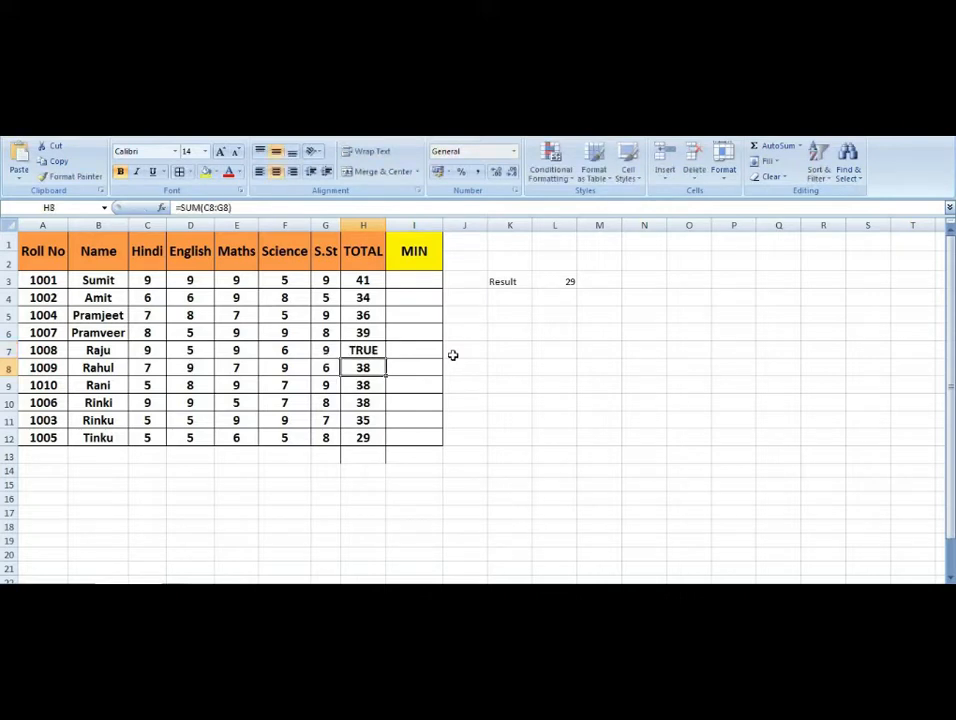
key(Up)
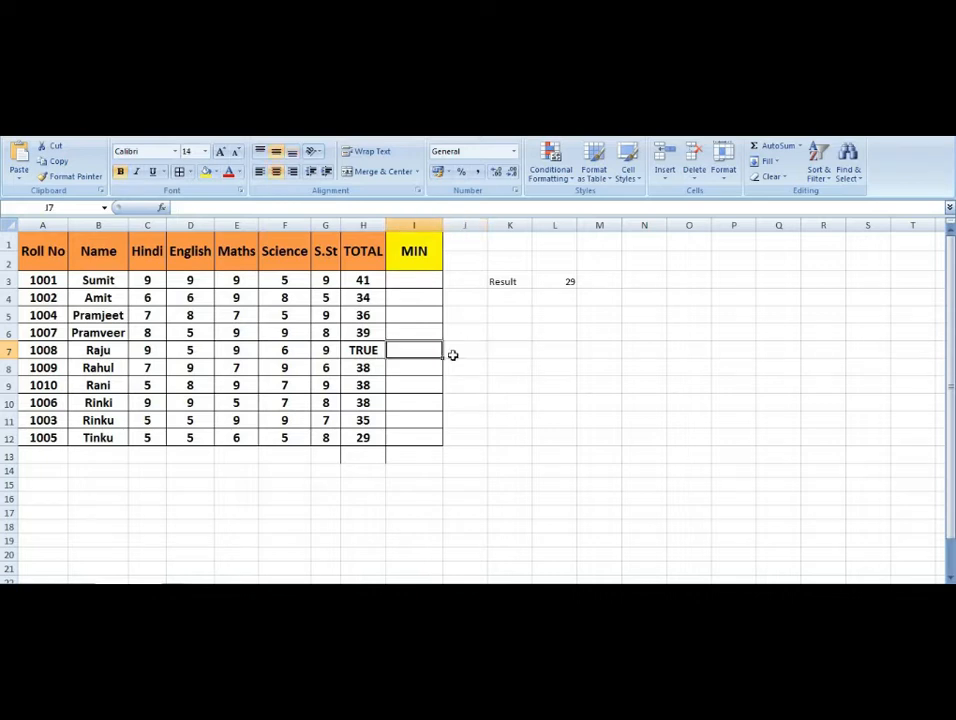
key(Down)
key(Up)
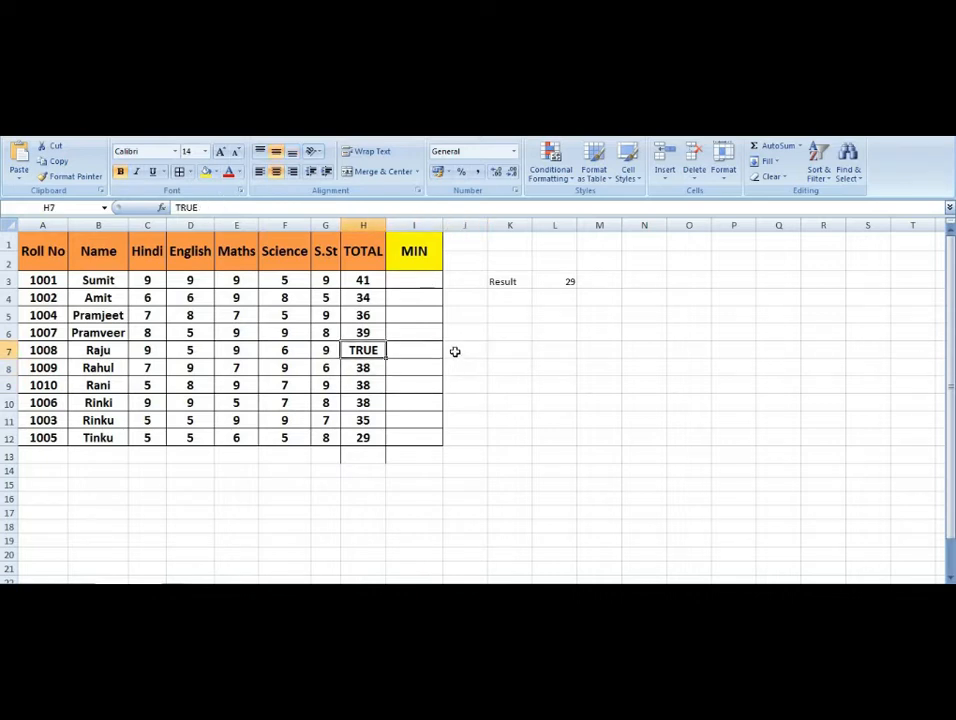
Re-enter =MIN(H3:H12) in L3 while the TOTAL column contains a logical value
click(559, 279)
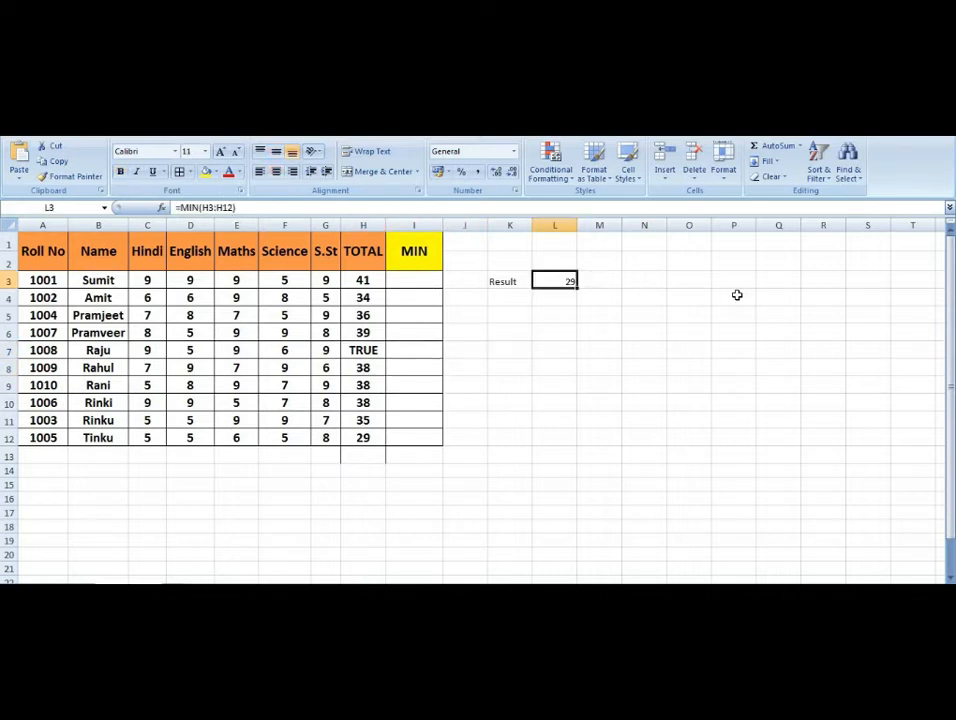
key(Down)
key(Up)
text(=MIN()
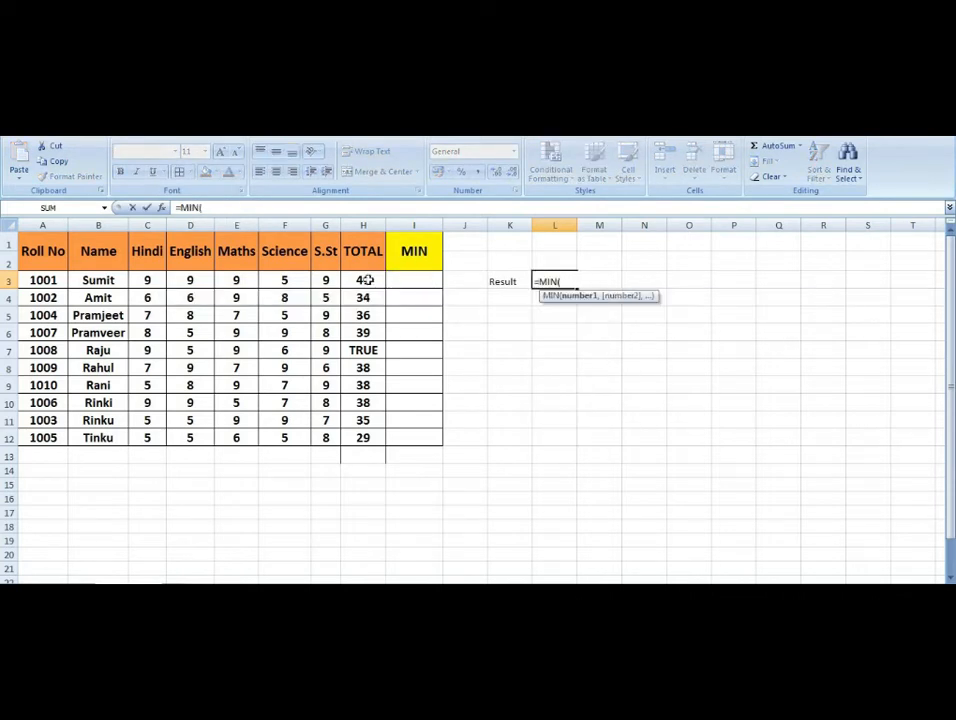
drag(367, 280, 360, 440)
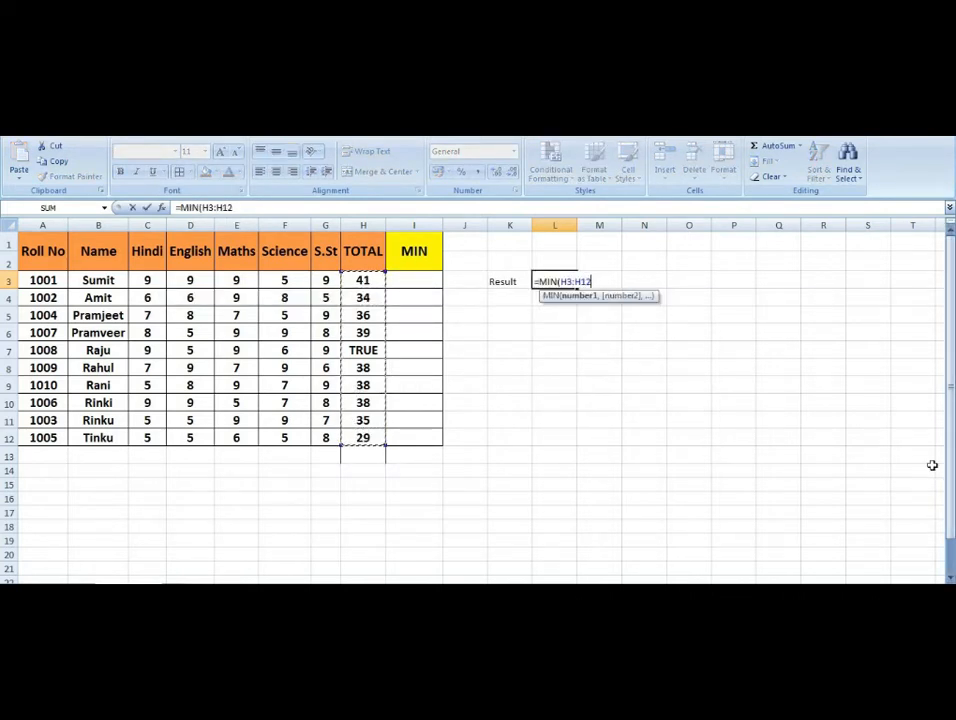
text())
key(Return)
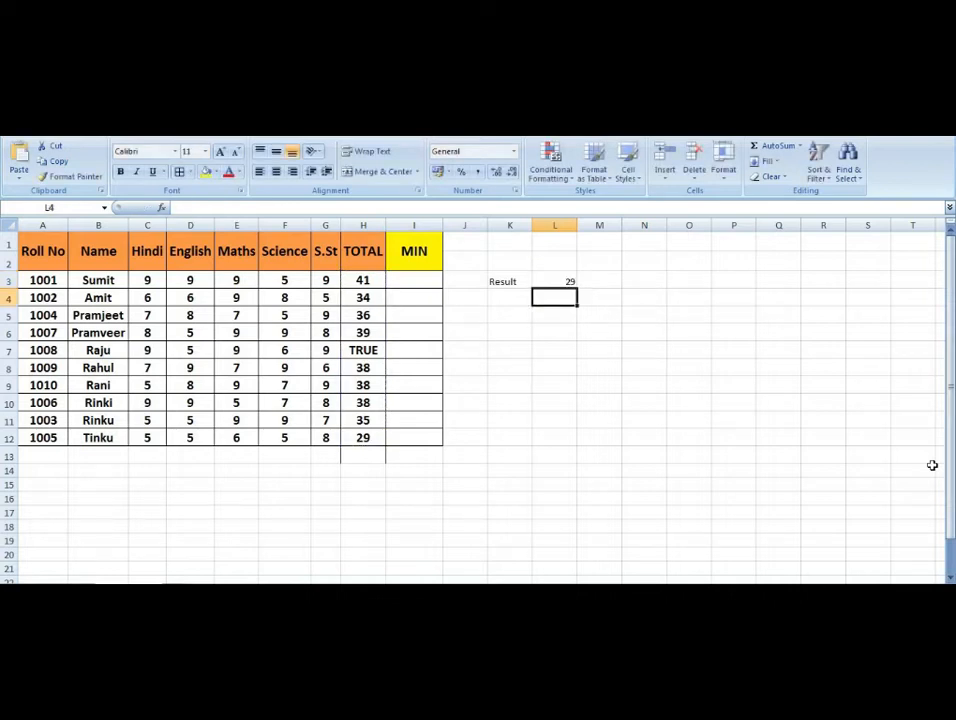
Replace the logical value in H7 of the TOTAL column with the text A
key(Left)
key(Left)
key(Left)
key(Down)
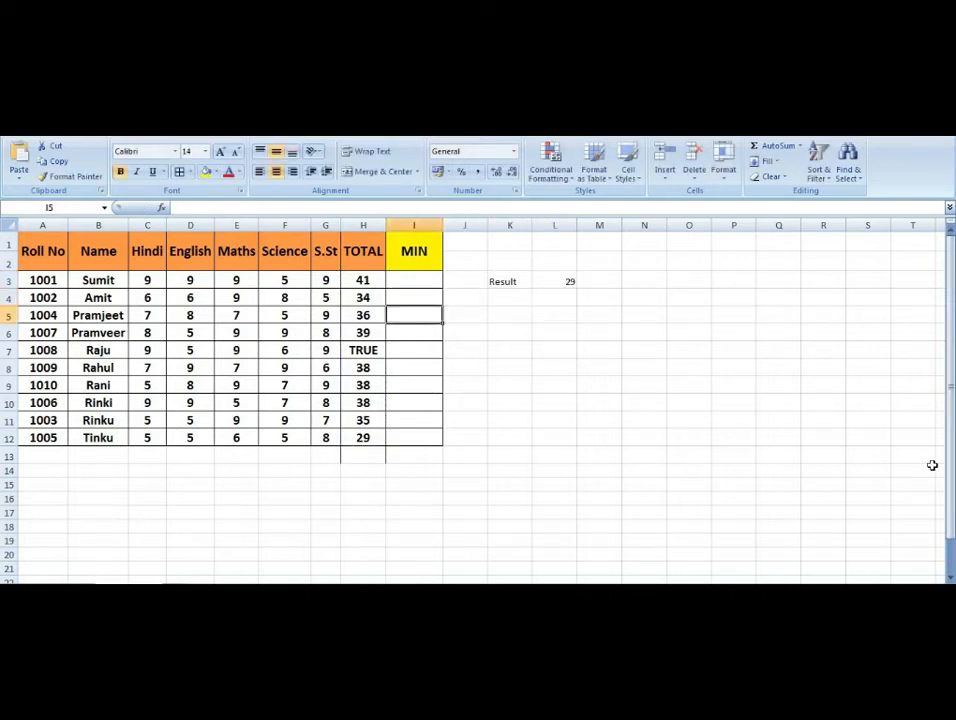
key(Down)
key(Down)
key(Left)
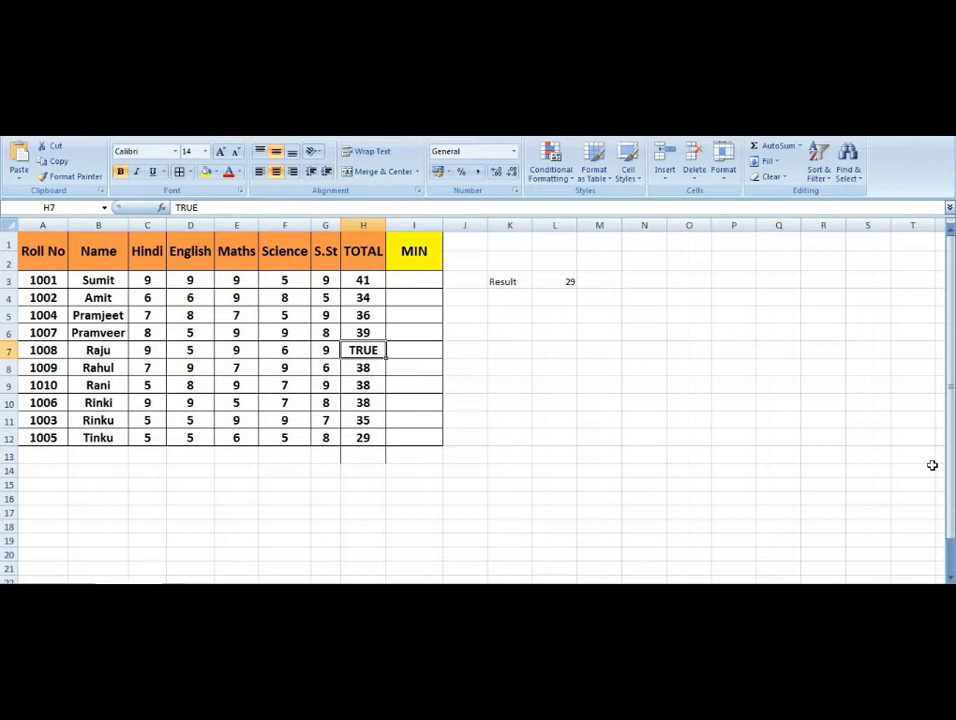
text(A)
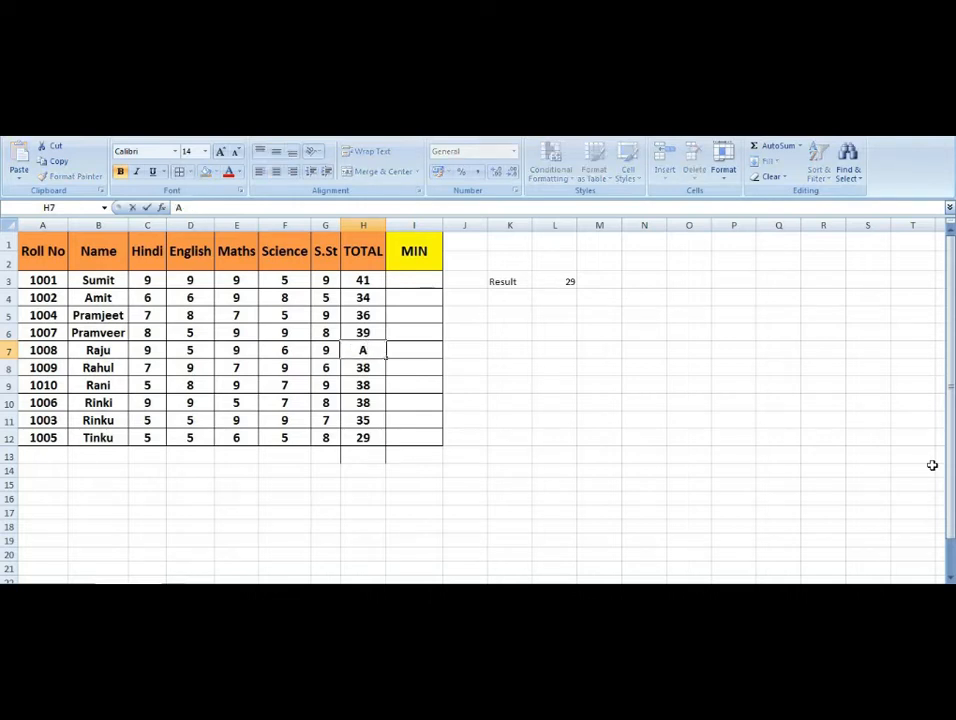
key(ctrl+Return)
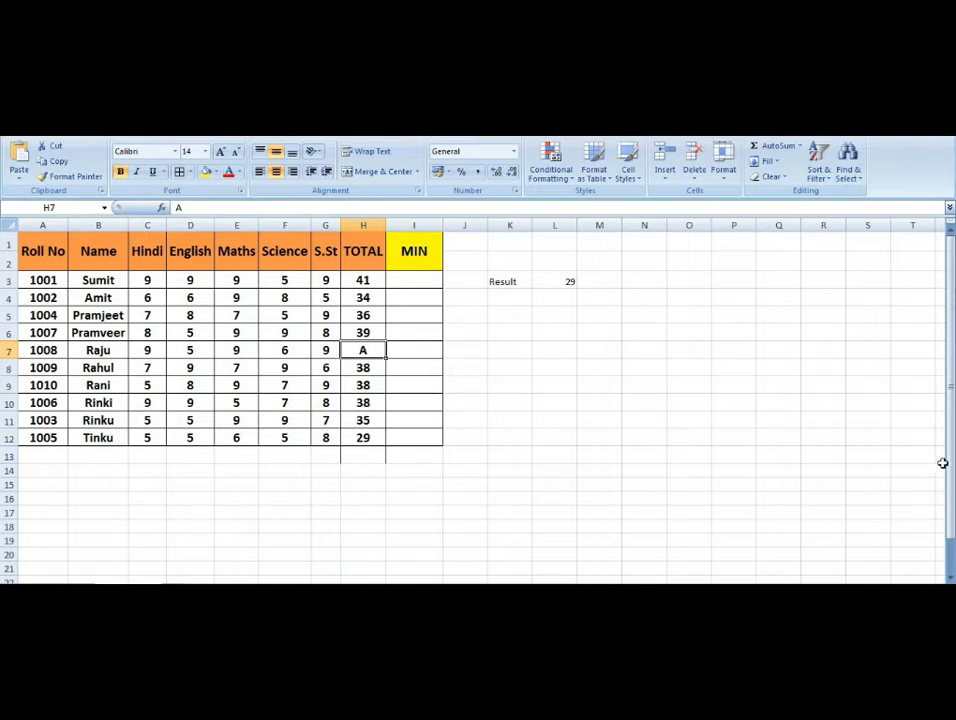
Restore the total in H7 by filling the SUM formula down from H6
click(366, 402)
click(366, 350)
click(380, 332)
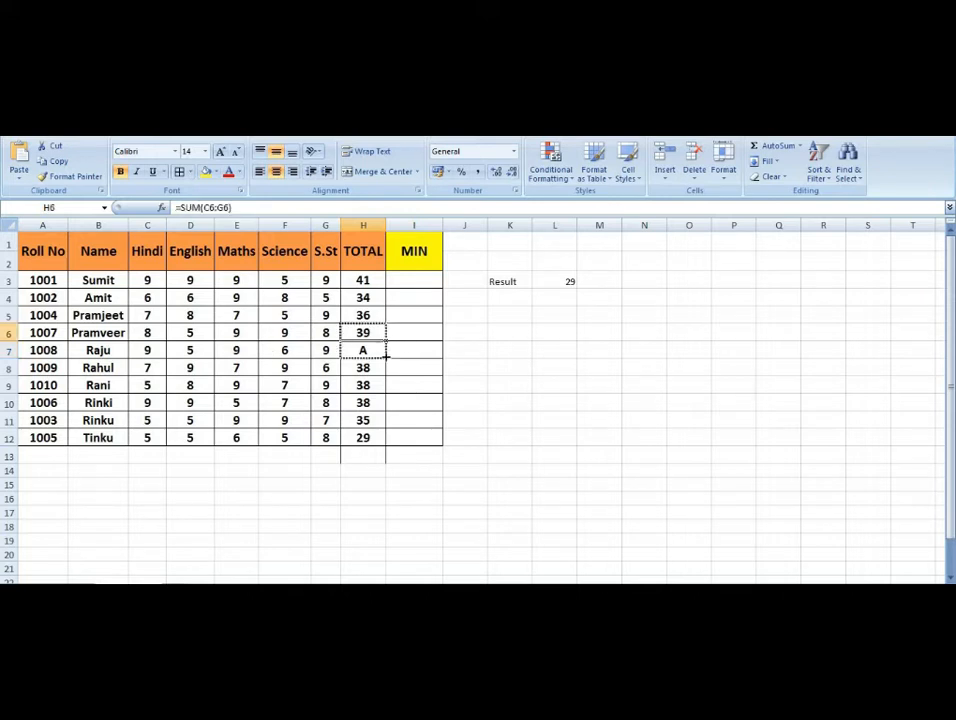
drag(386, 340, 386, 358)
click(495, 330)
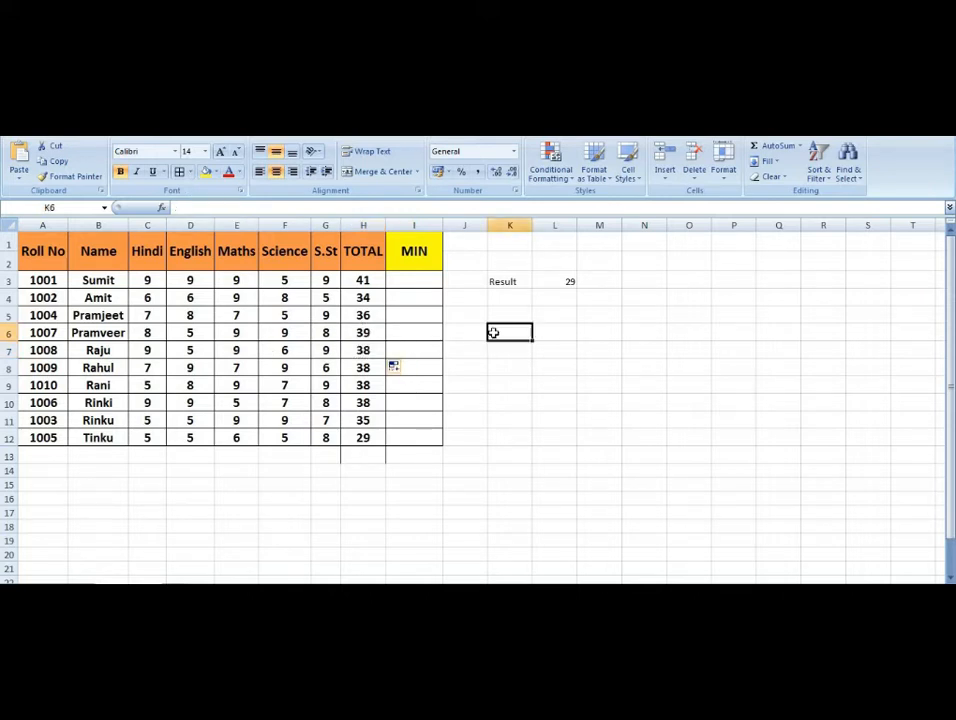
Replace the total in H6 with the text A and highlight the totals in the TOTAL column
click(512, 280)
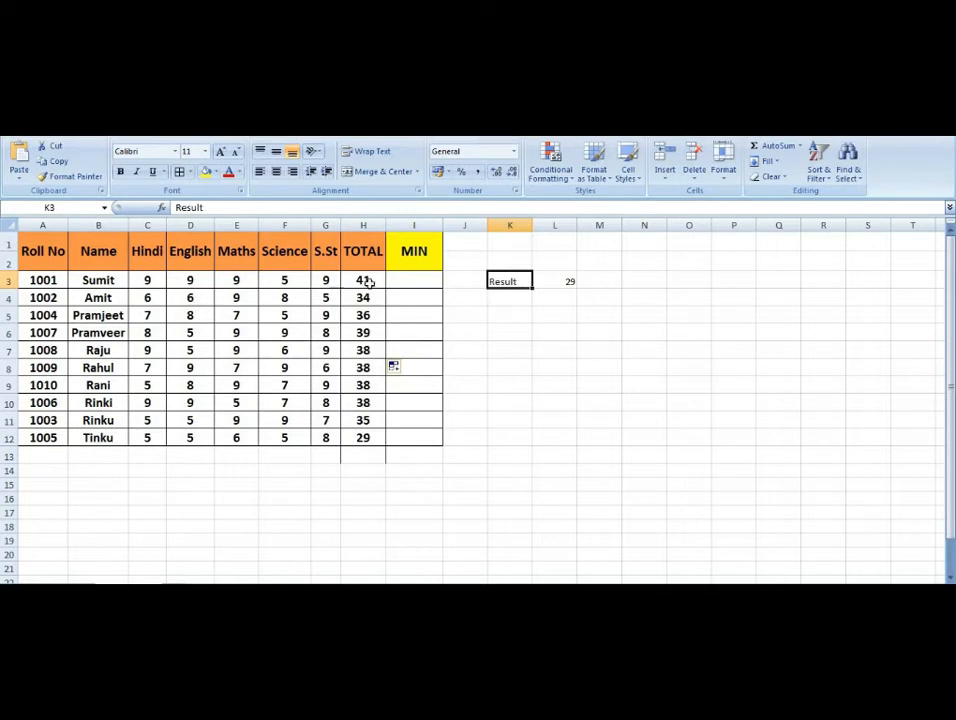
click(363, 332)
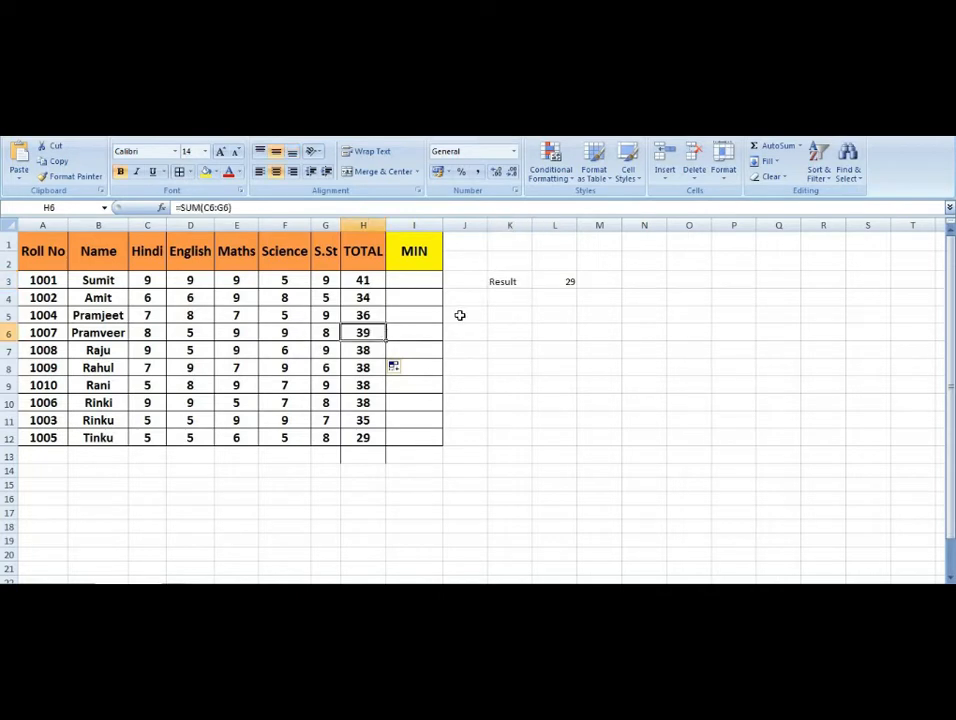
text(A)
key(Return)
drag(365, 282, 384, 421)
Replace the MIN formula in L3 with =MINA(H3:H12)
click(550, 281)
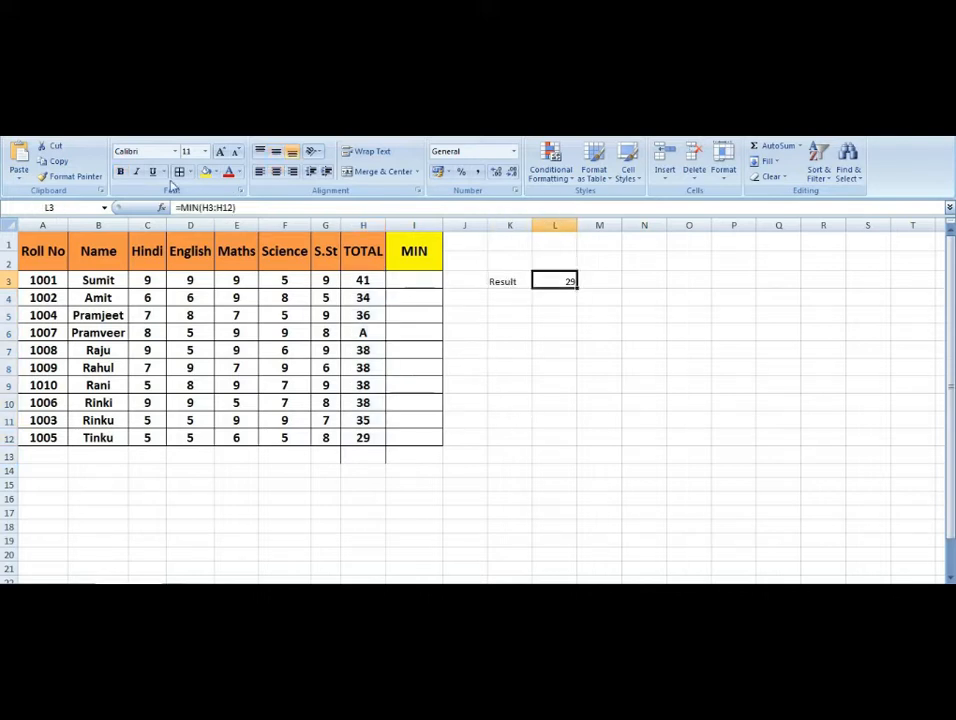
text(=)
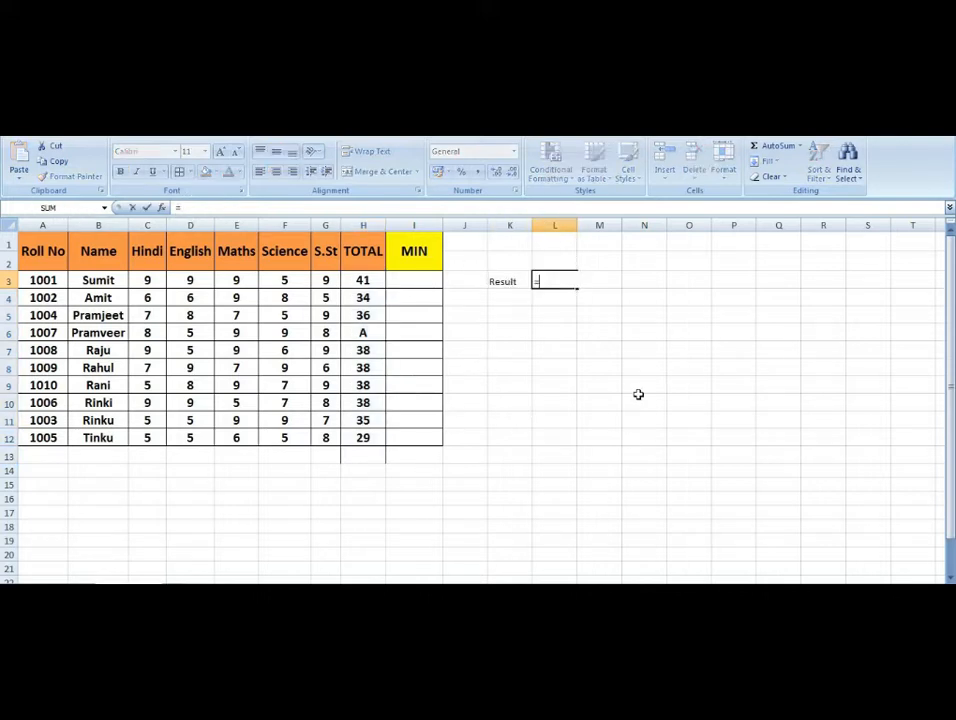
key(BackSpace)
key(Escape)
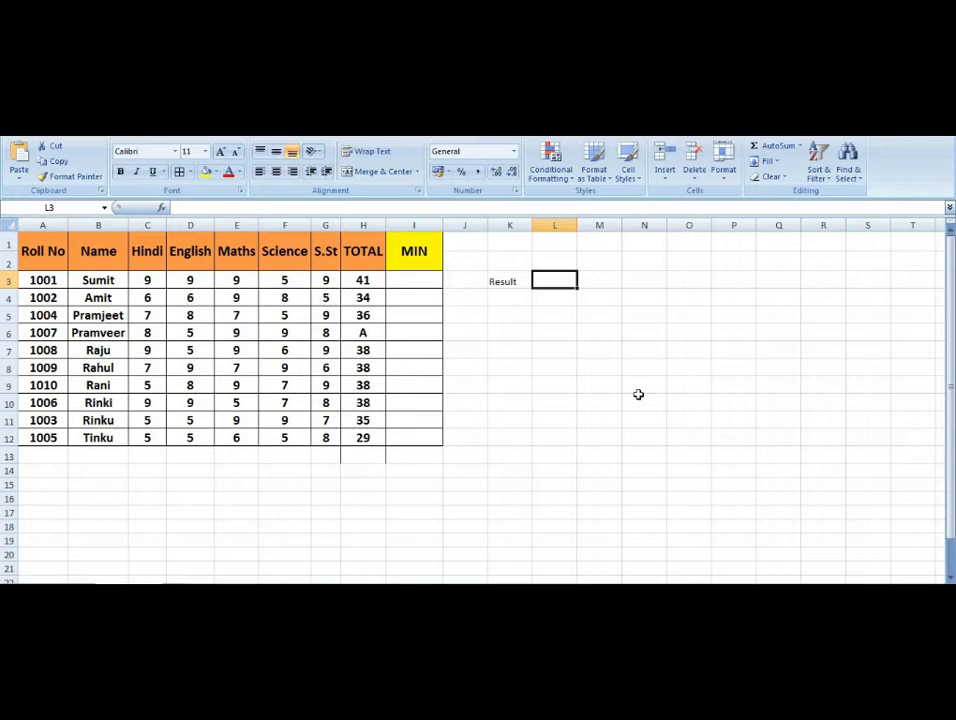
text(=)
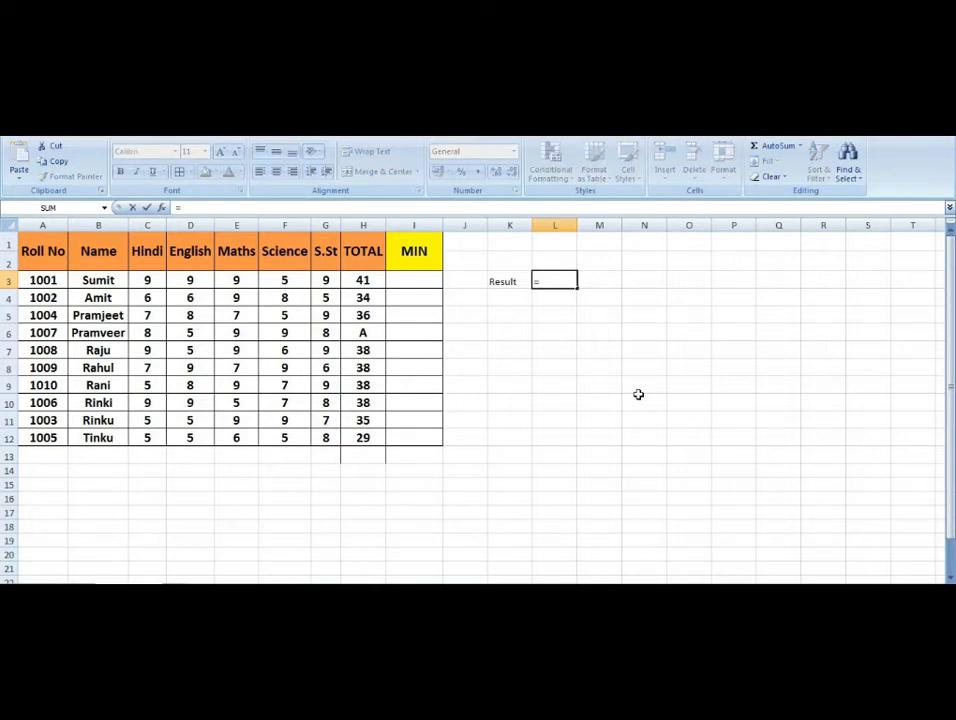
text(mina)
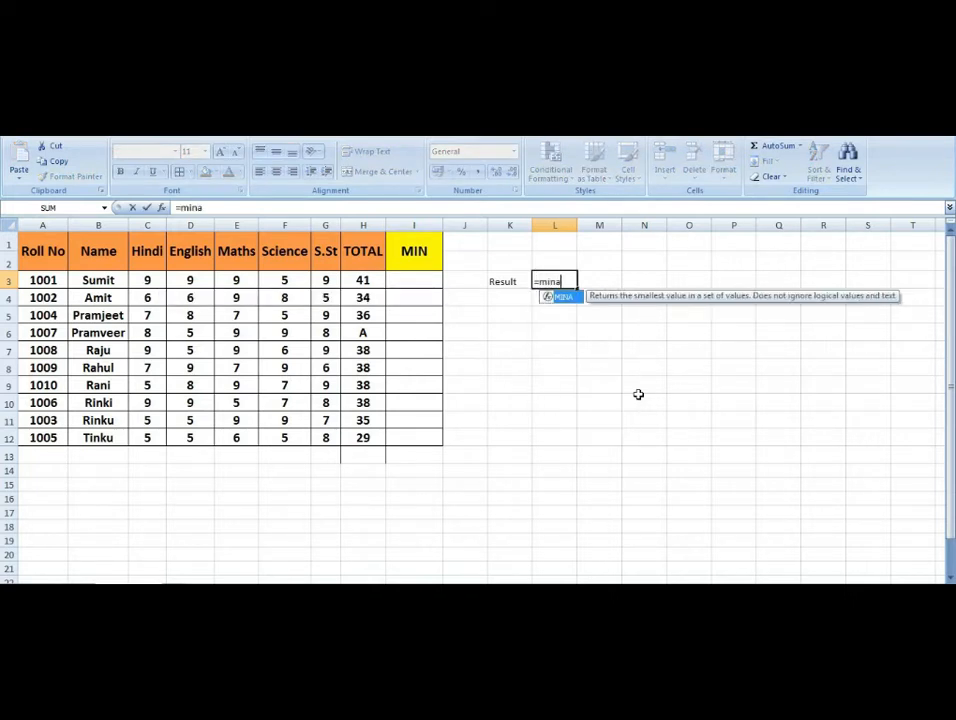
key(Tab)
drag(351, 281, 373, 438)
text())
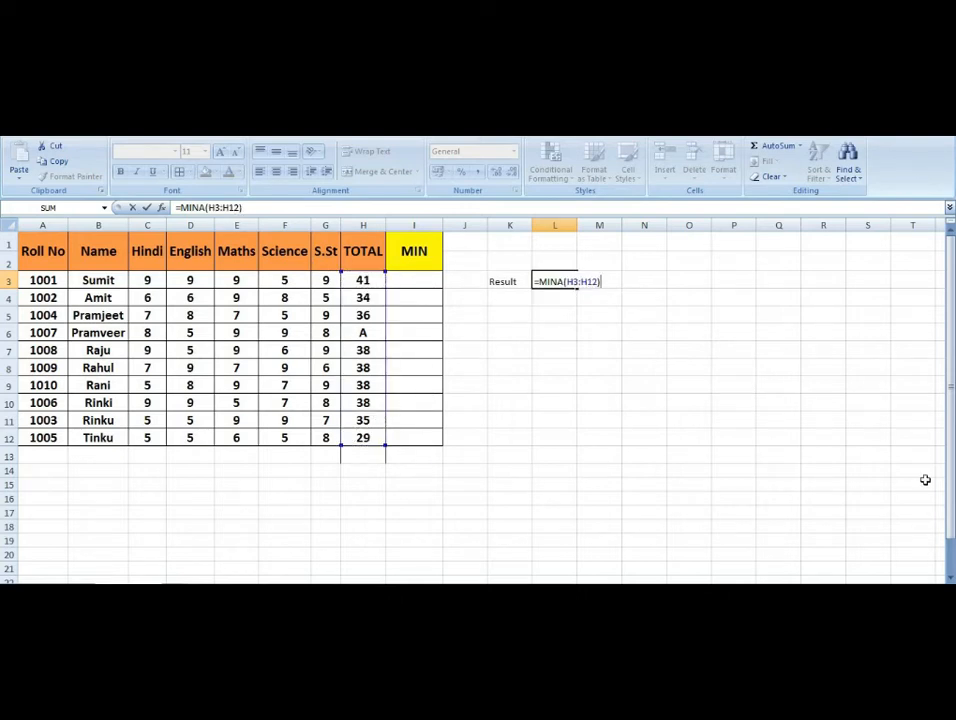
key(Return)
key(Up)
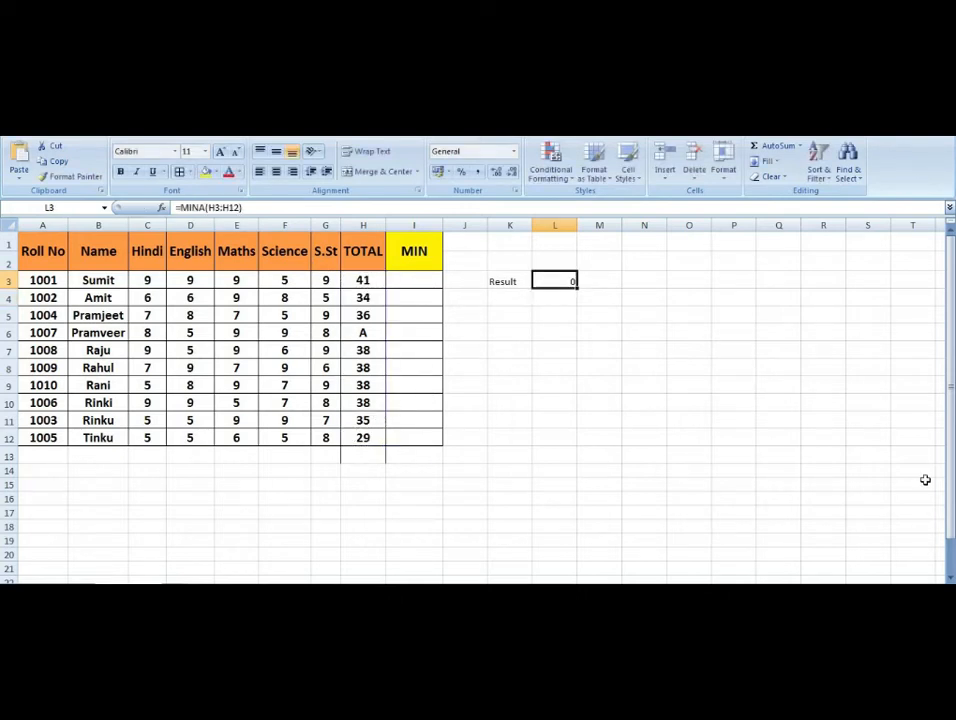
Enter a reference list in L4:M6 pairing TRUE with 1, FALSE with 0 and text with 0
click(565, 300)
text(true)
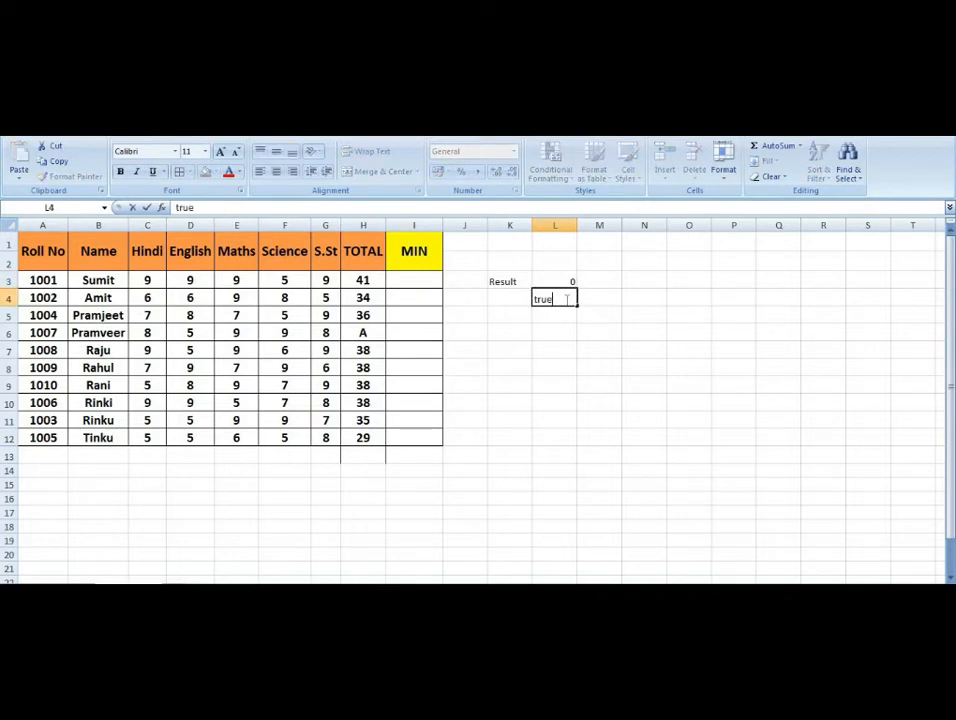
key(Tab)
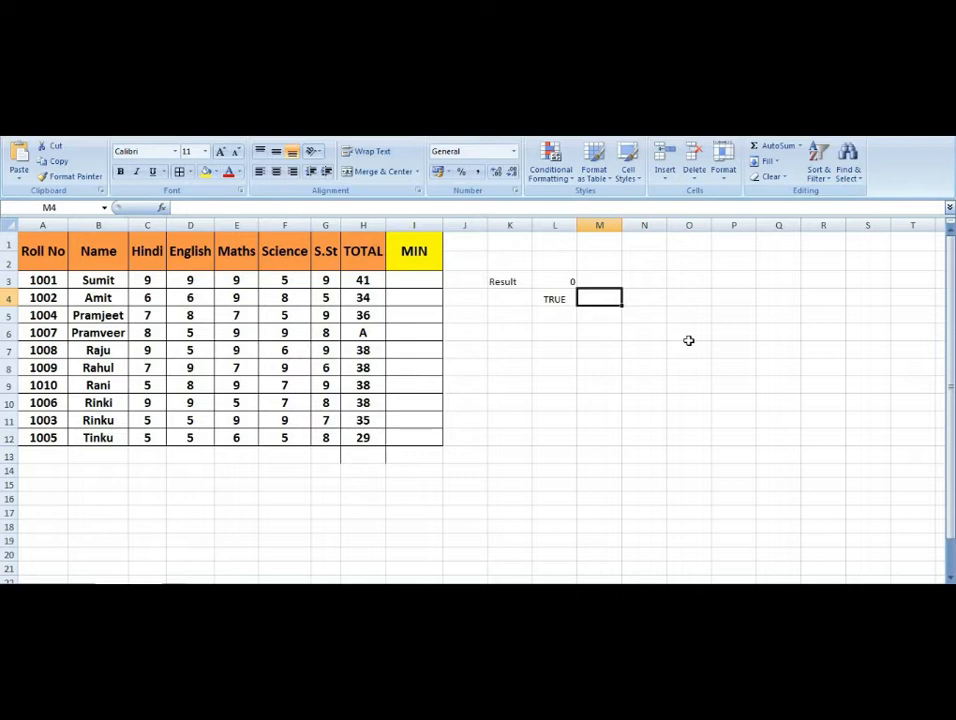
text(1)
key(Return)
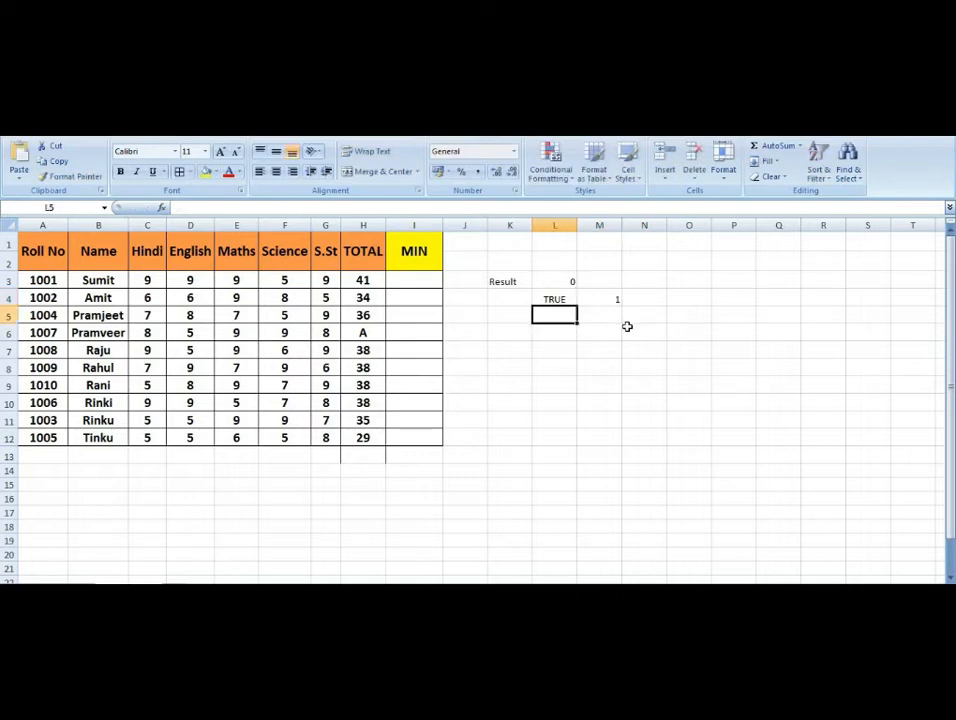
text(false)
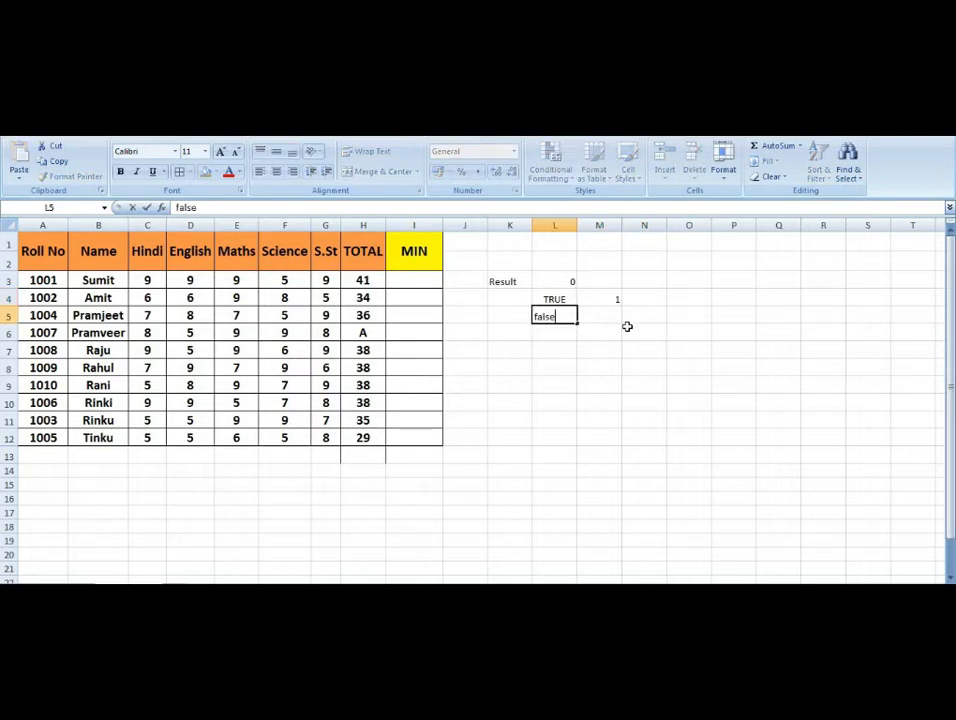
key(Tab)
text(0)
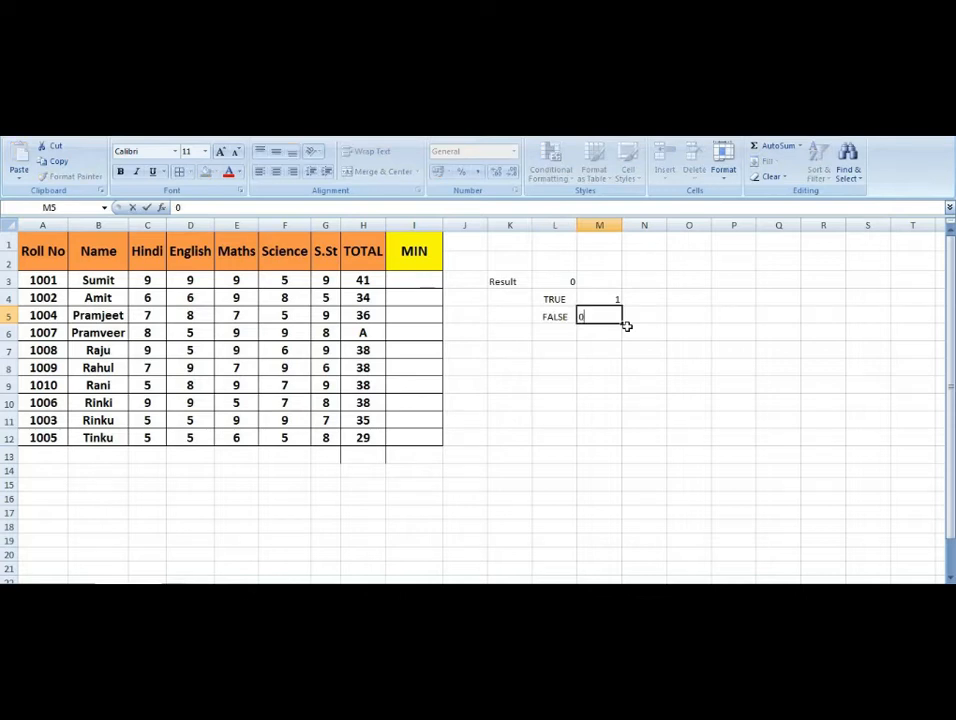
key(Return)
text(test)
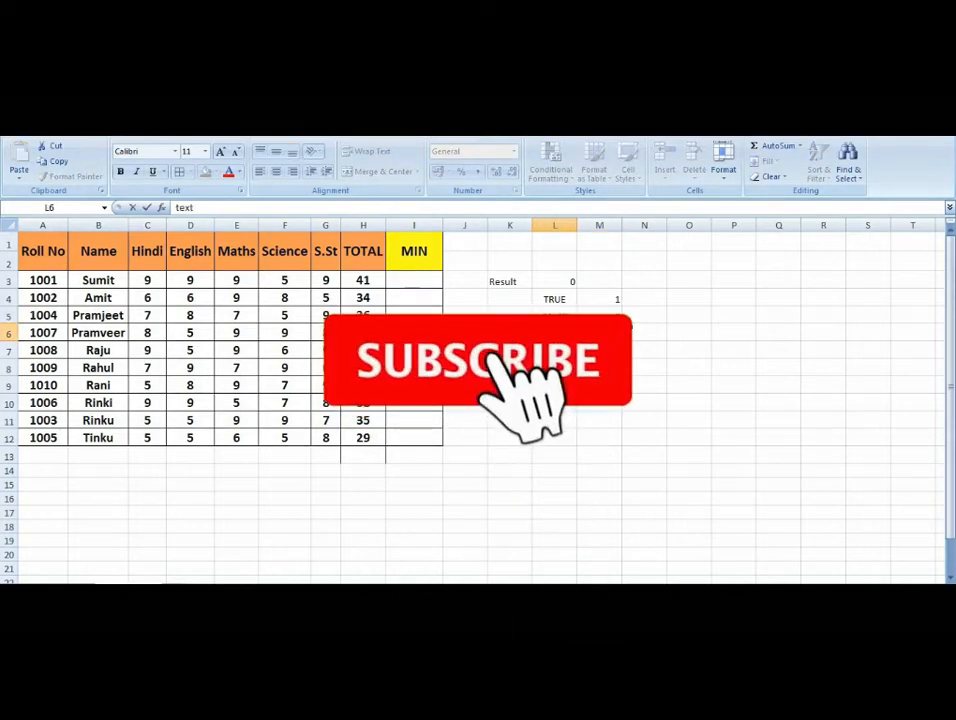
key(Tab)
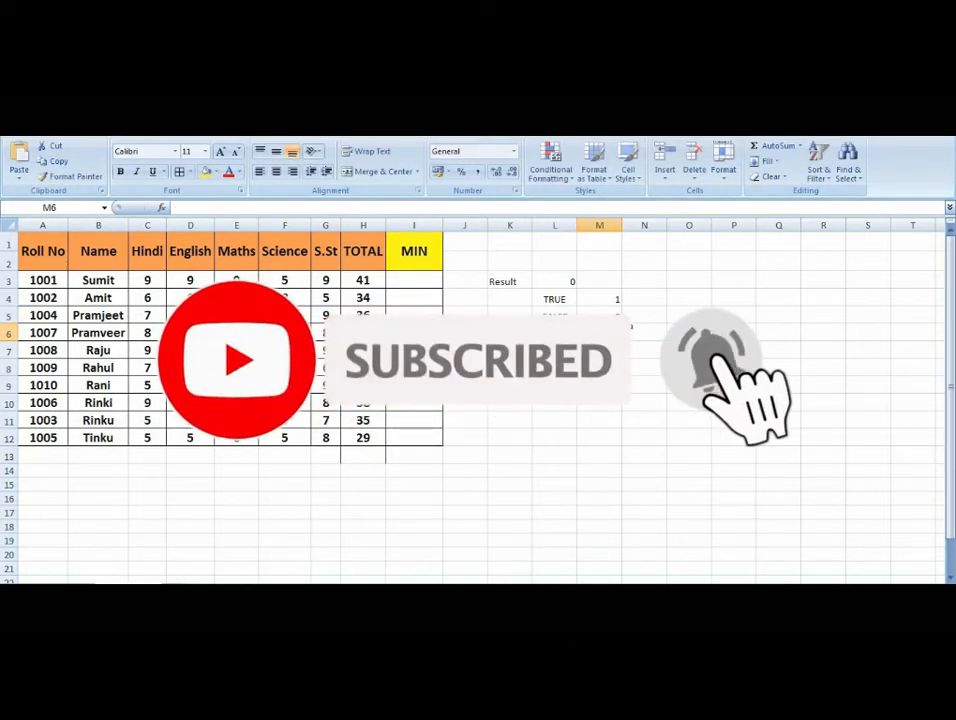
key(Down)
Check the MINA formula in L3 and replace the text in H6 with the logical value TRUE
click(546, 284)
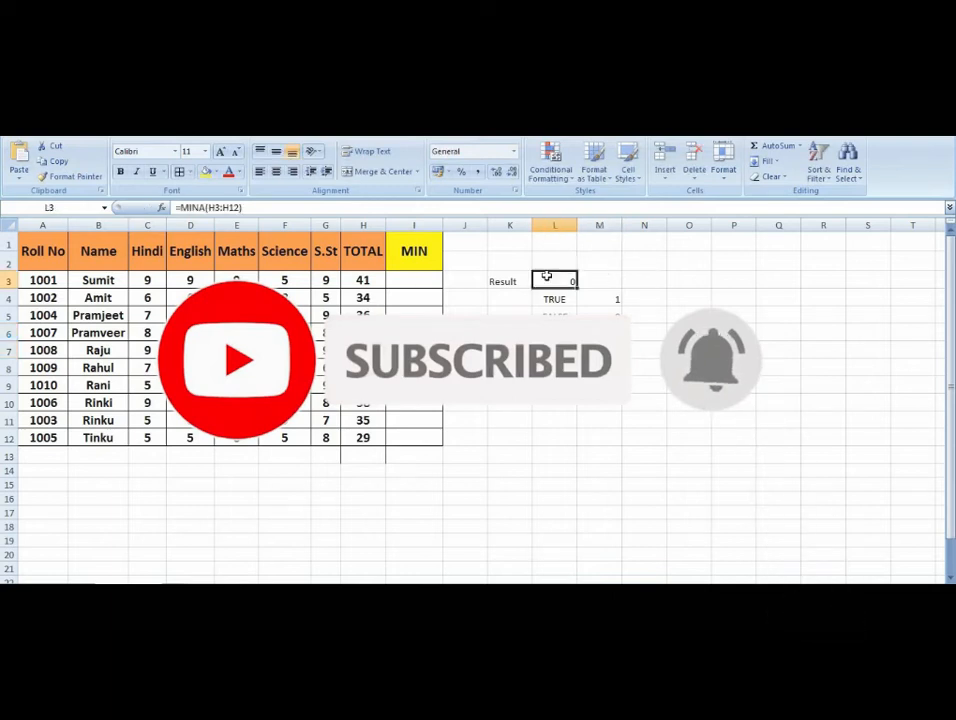
click(370, 333)
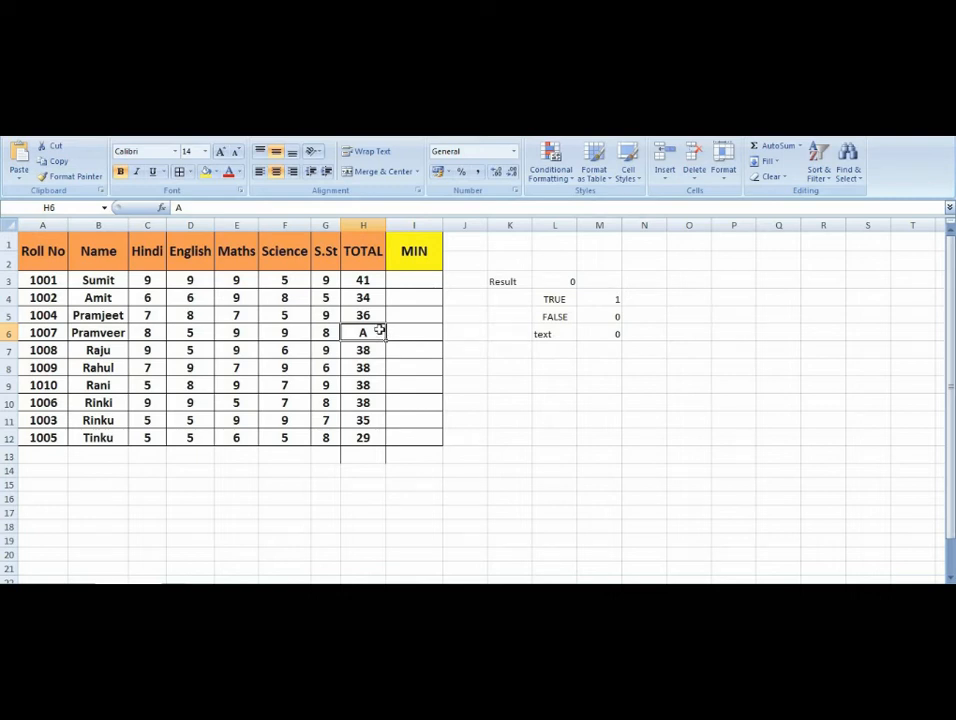
text(true)
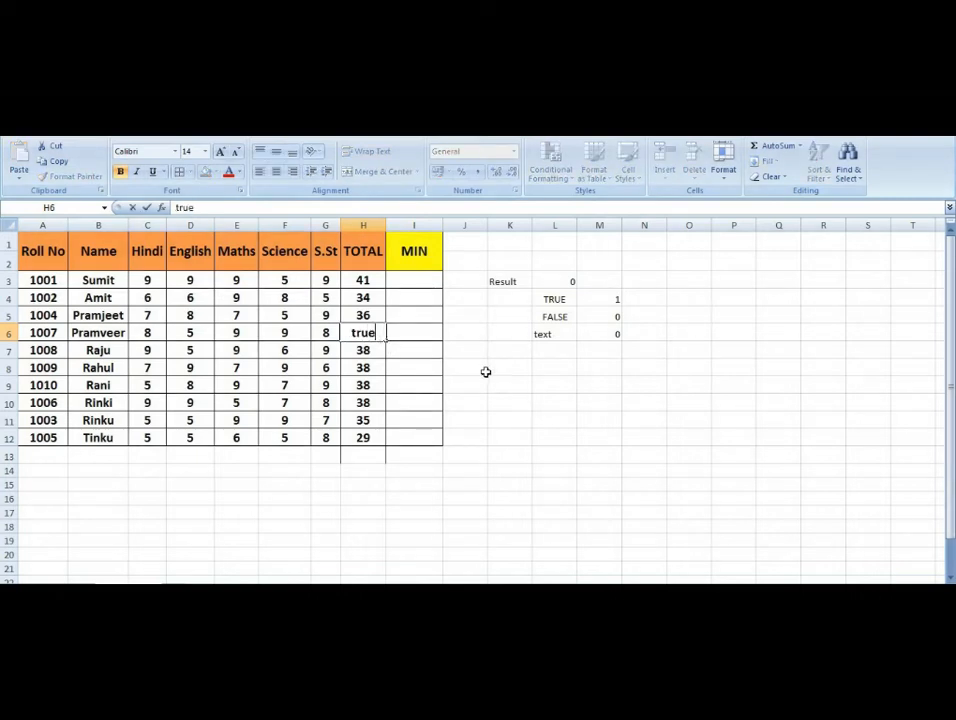
key(Return)
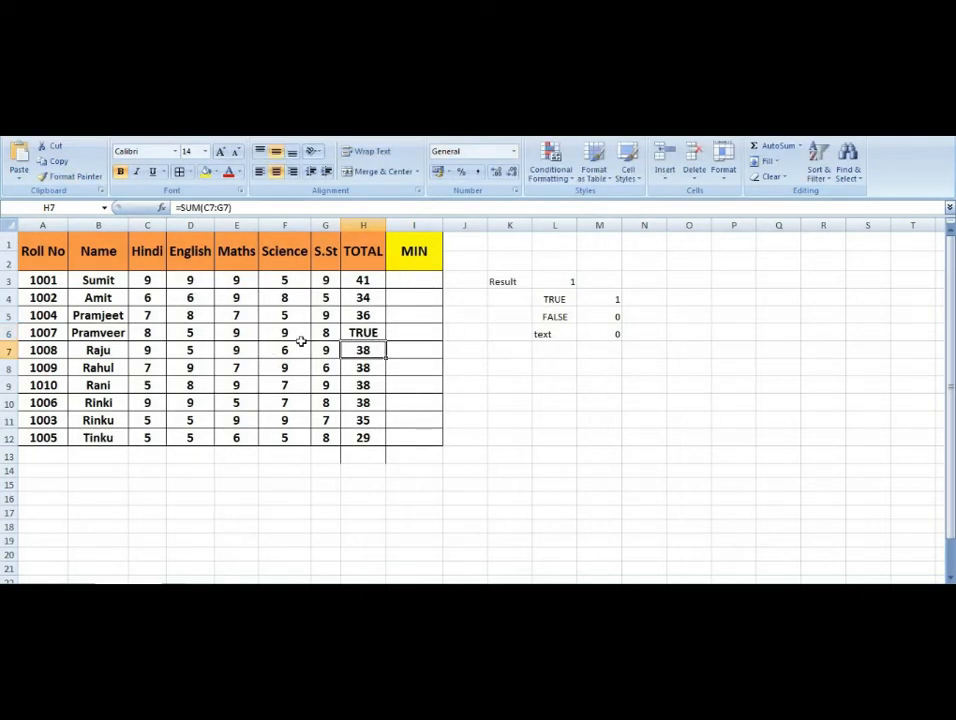
Change the logical value in H6 of the TOTAL column to FALSE
click(366, 333)
text(false)
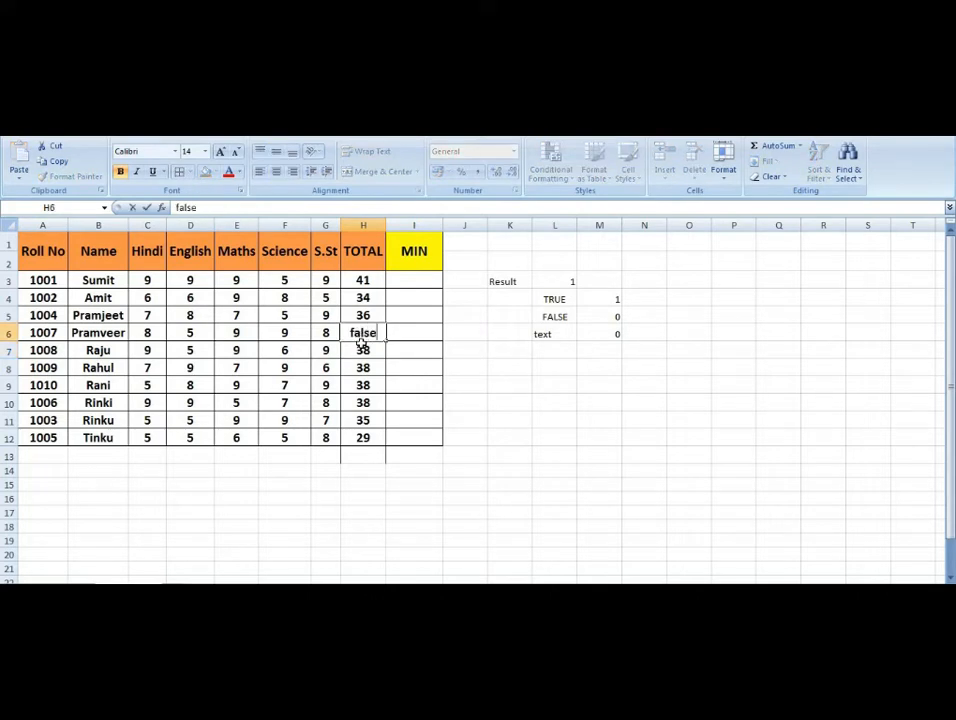
key(Return)
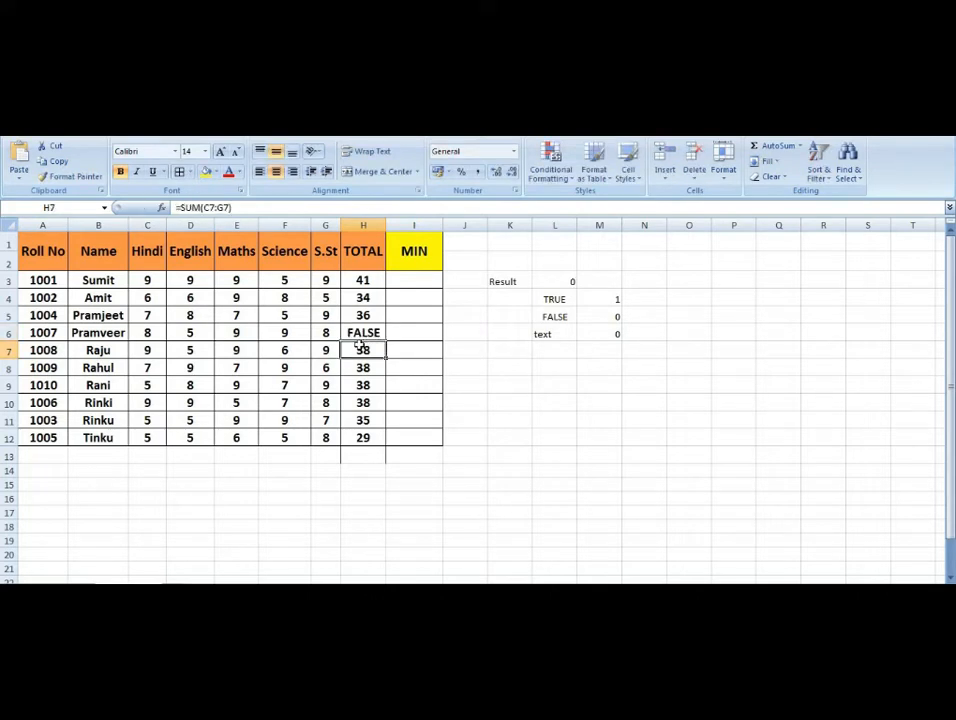
Restore the total in H6 by filling the SUM formula from H5 down to H12
click(352, 333)
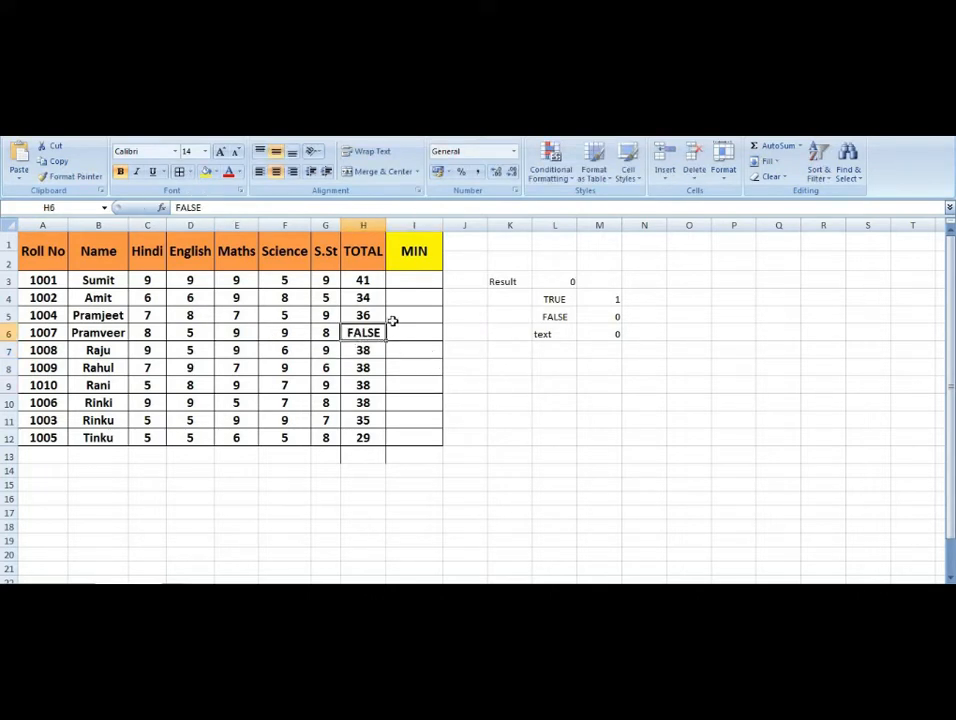
click(370, 315)
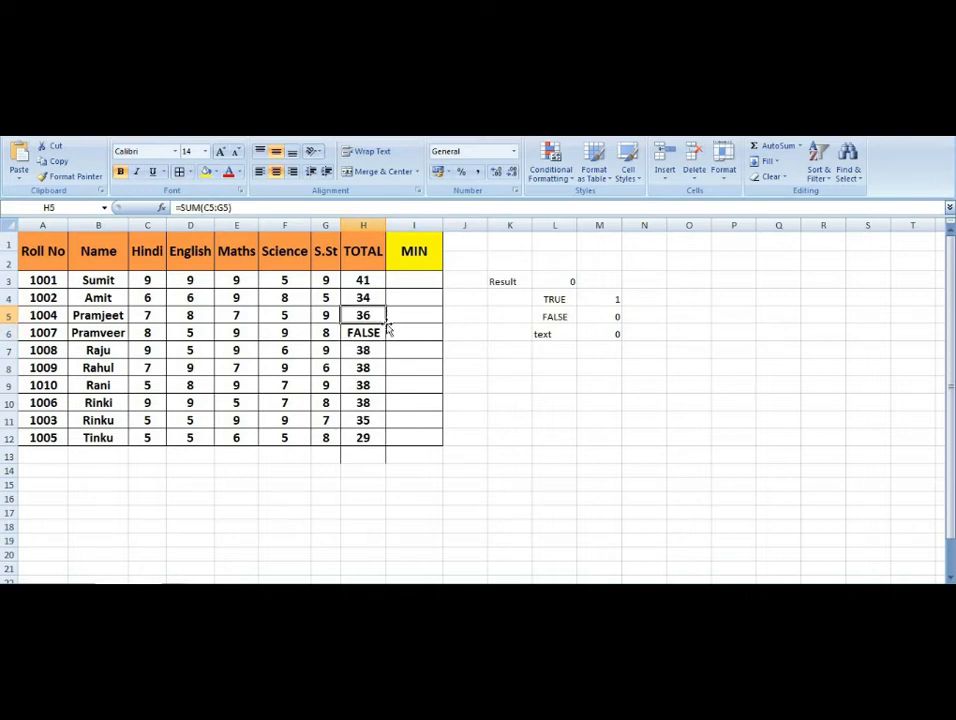
double_click(386, 324)
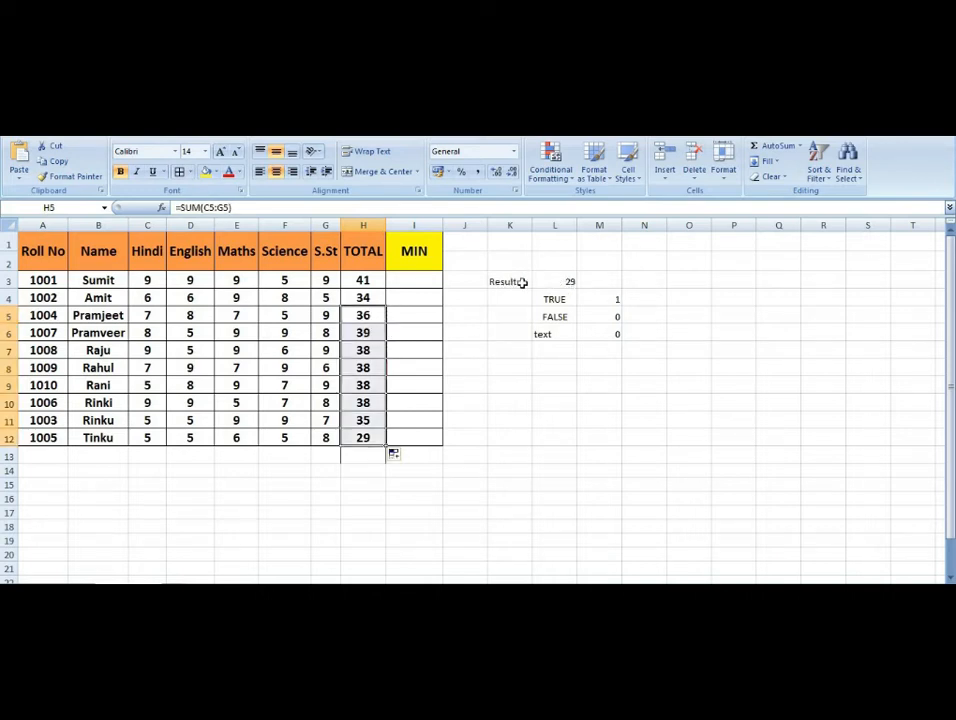
Clear the result and reference list in K3:M6 and change the yellow header in I1 to MAX
drag(521, 283, 619, 335)
key(Delete)
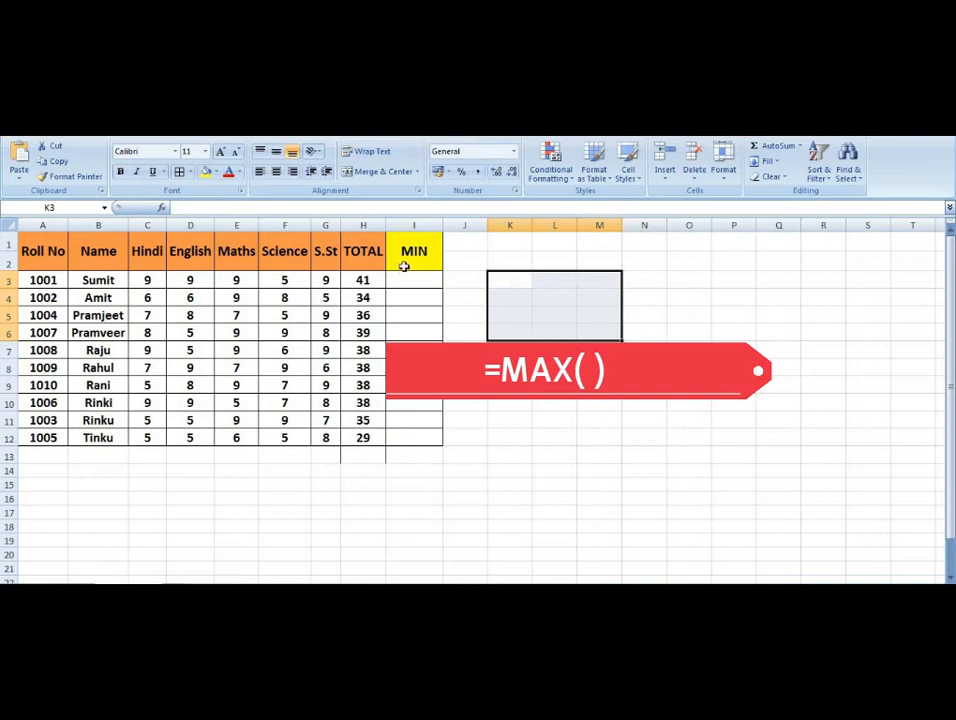
click(404, 266)
text(ma)
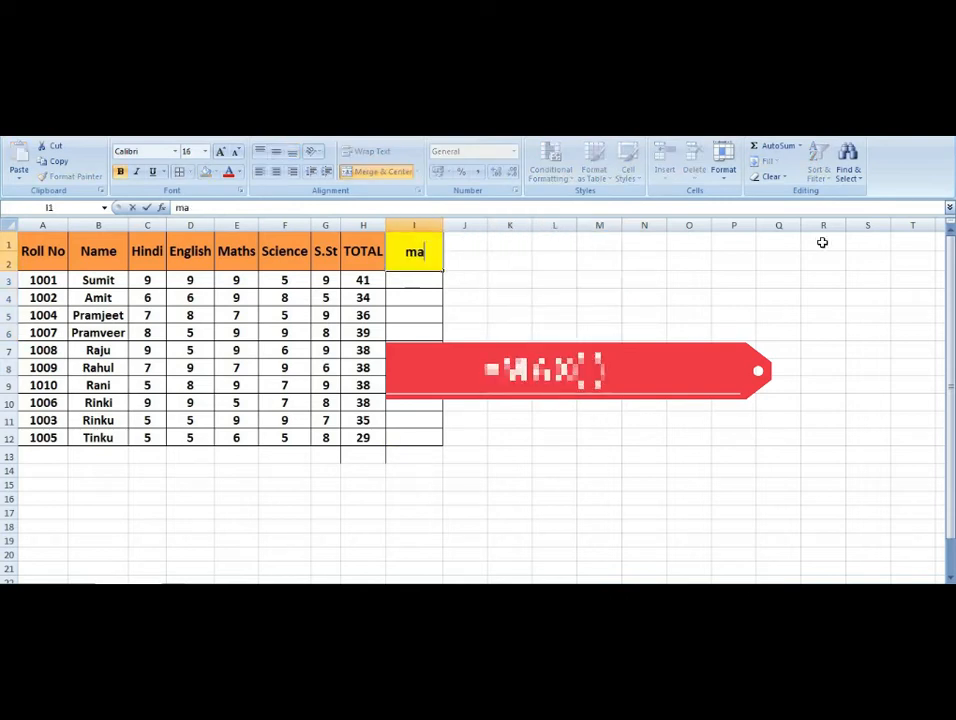
key(BackSpace)
key(BackSpace)
text(MAX)
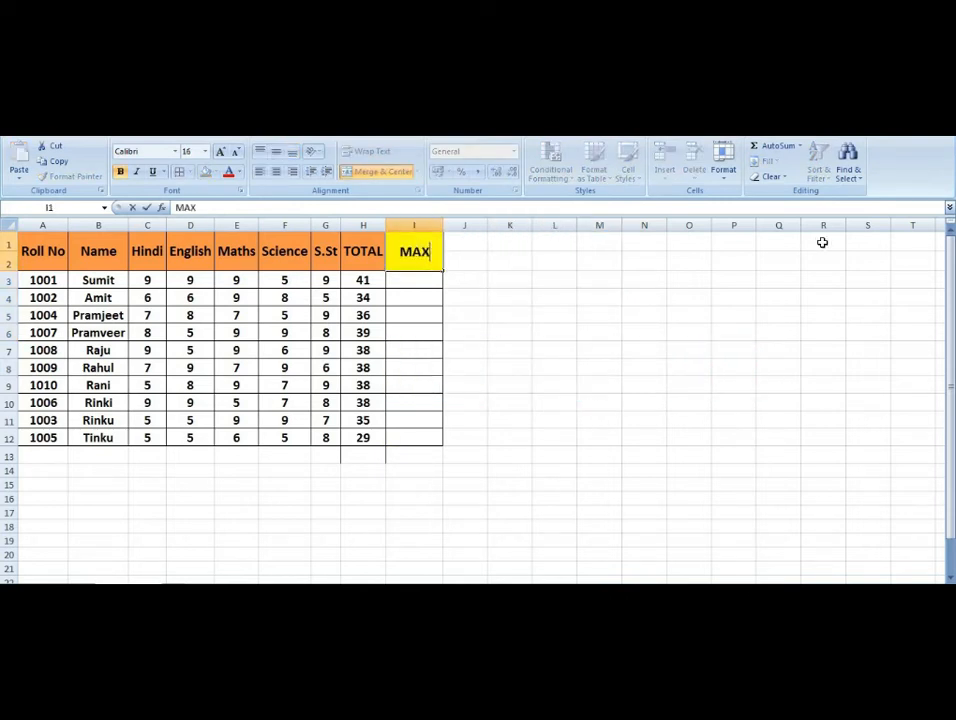
key(Return)
Label L2 as RESULT and enter =MAX(H3:H12) in M2, checking it against the cells in the TOTAL column
click(555, 260)
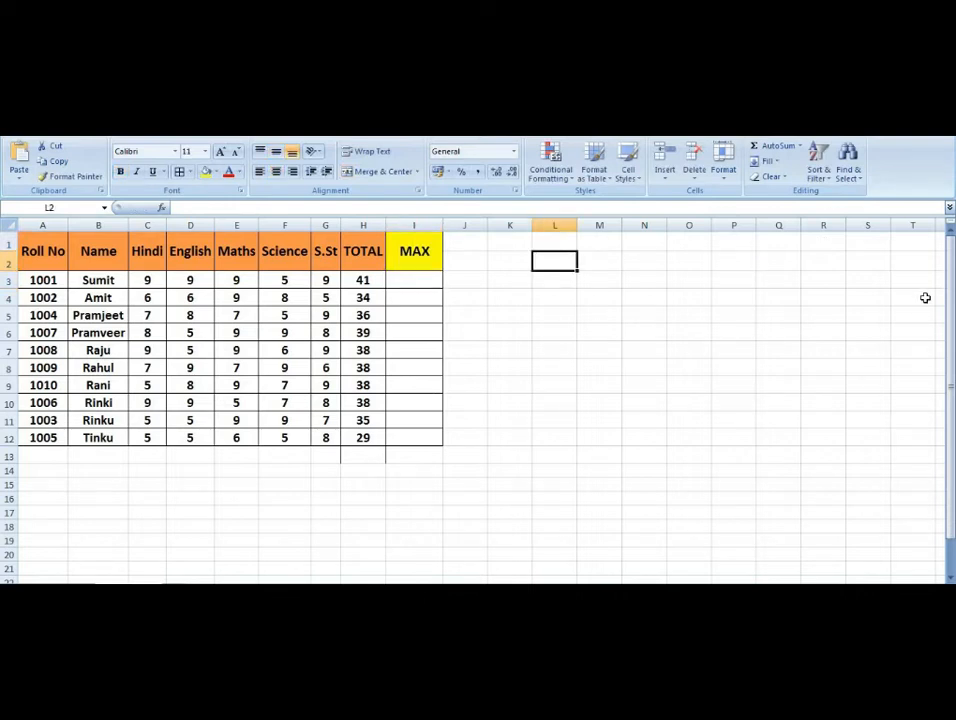
text(RESULT)
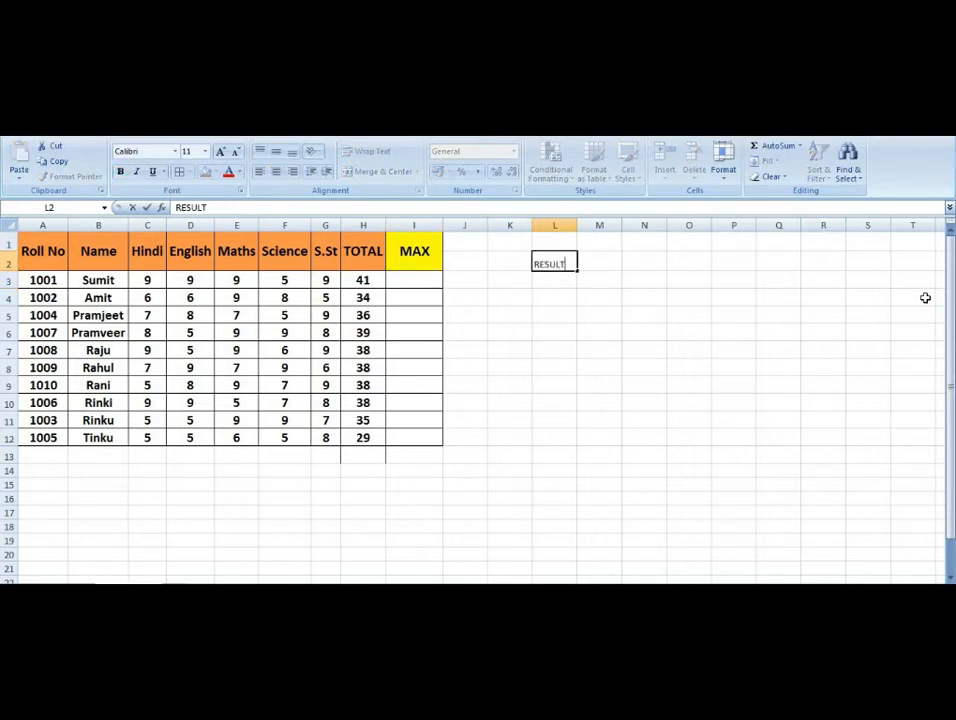
key(Tab)
text(=MA)
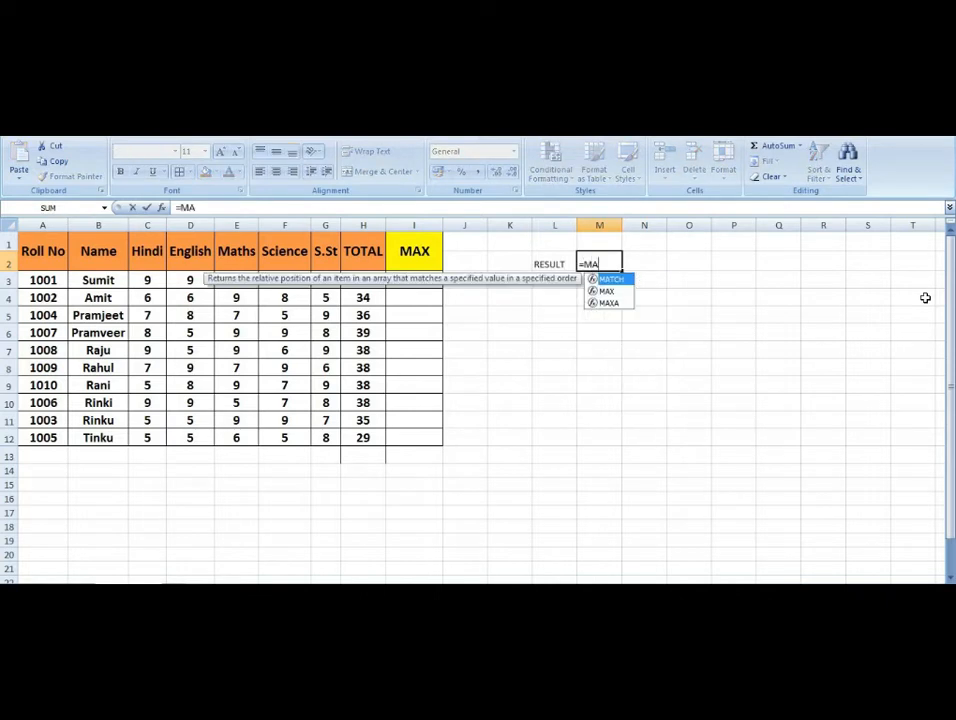
text(X()
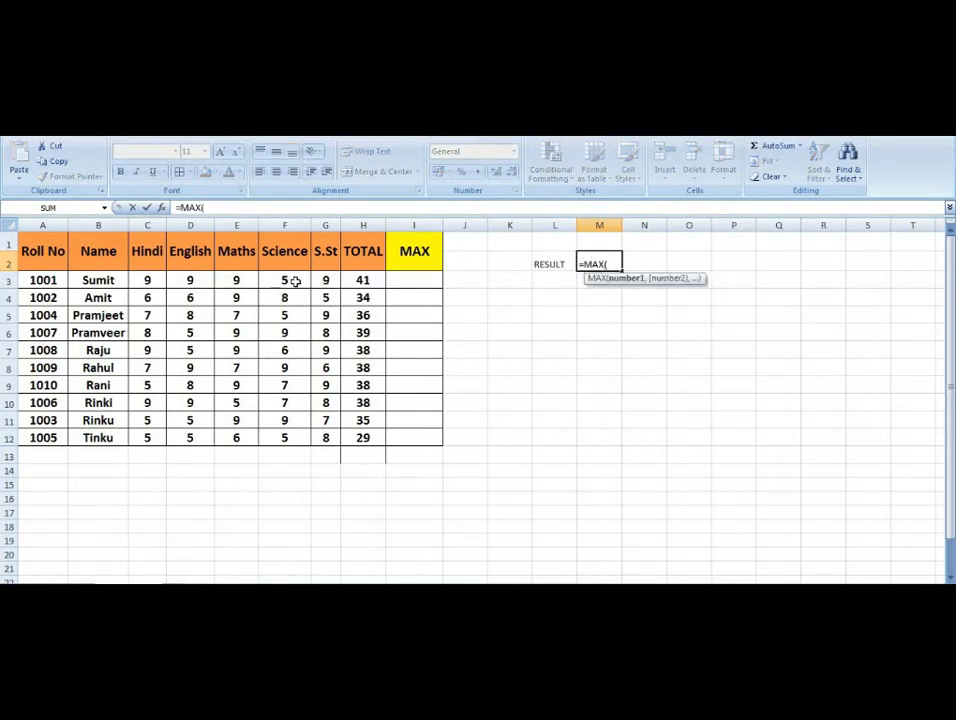
drag(369, 280, 367, 438)
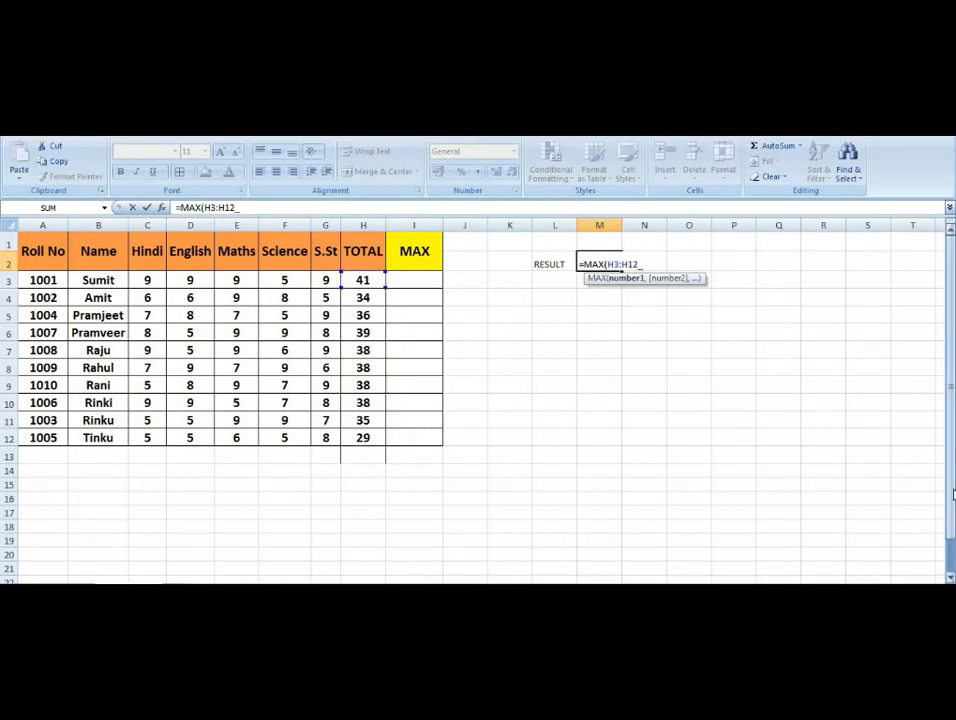
text())
key(Return)
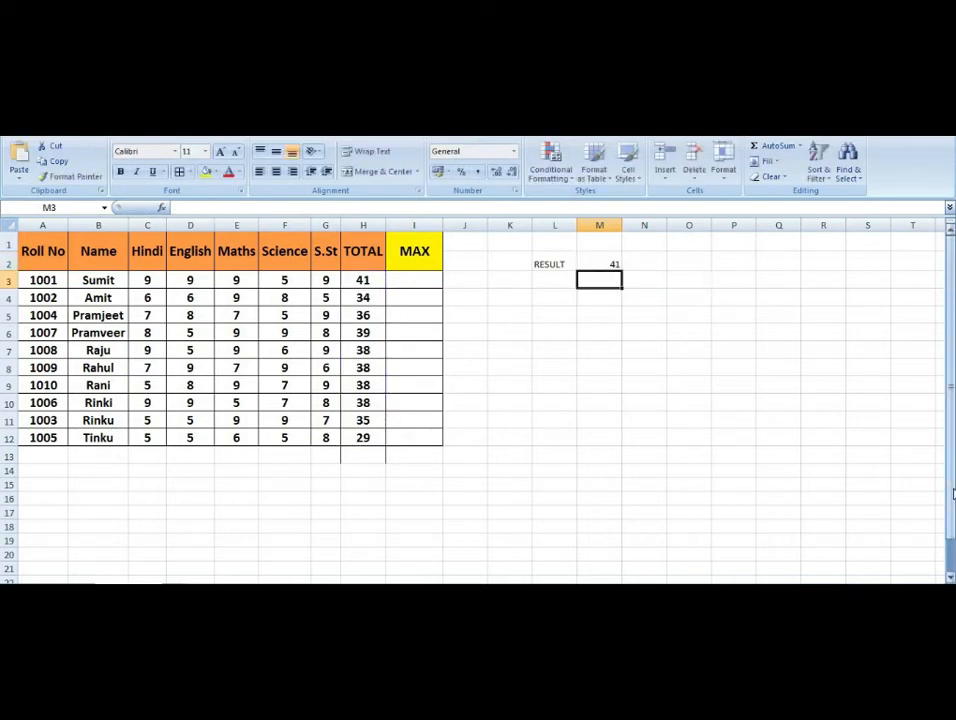
click(363, 281)
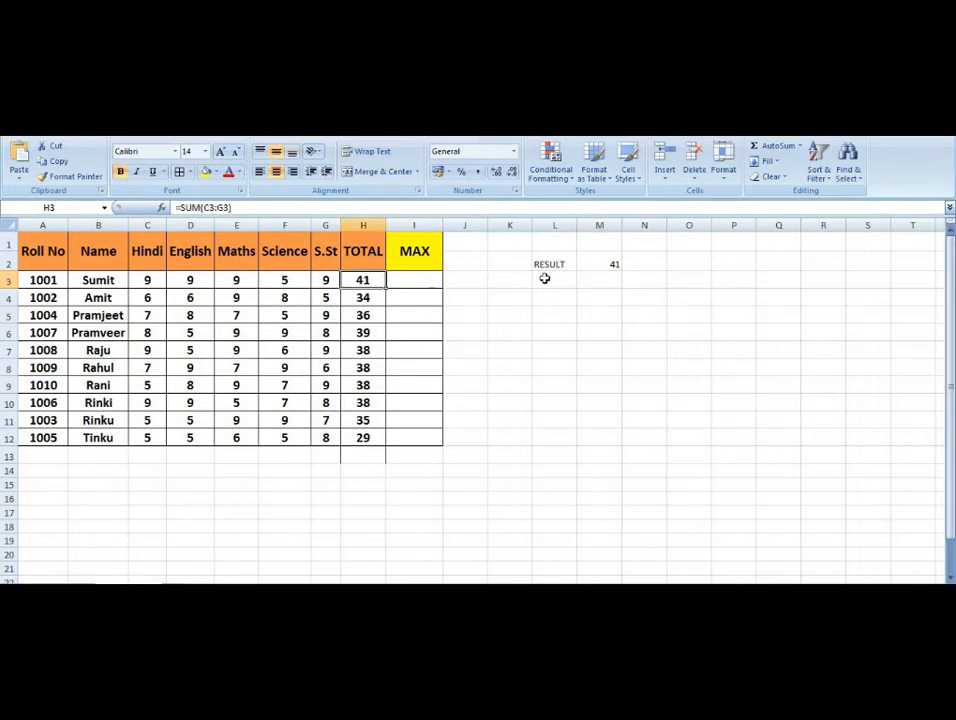
click(611, 266)
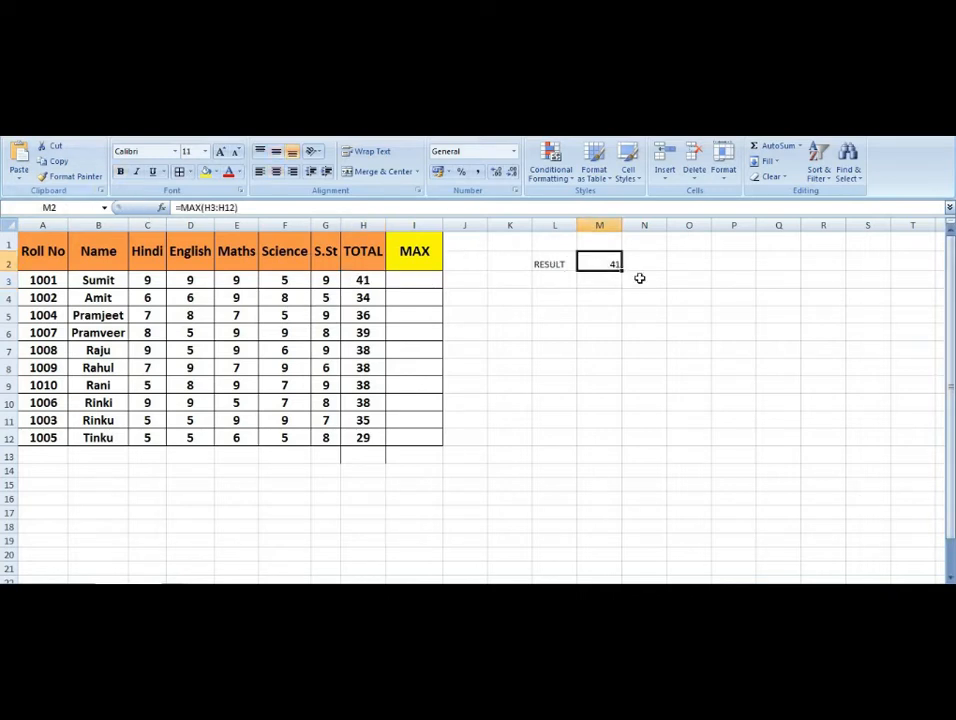
click(366, 332)
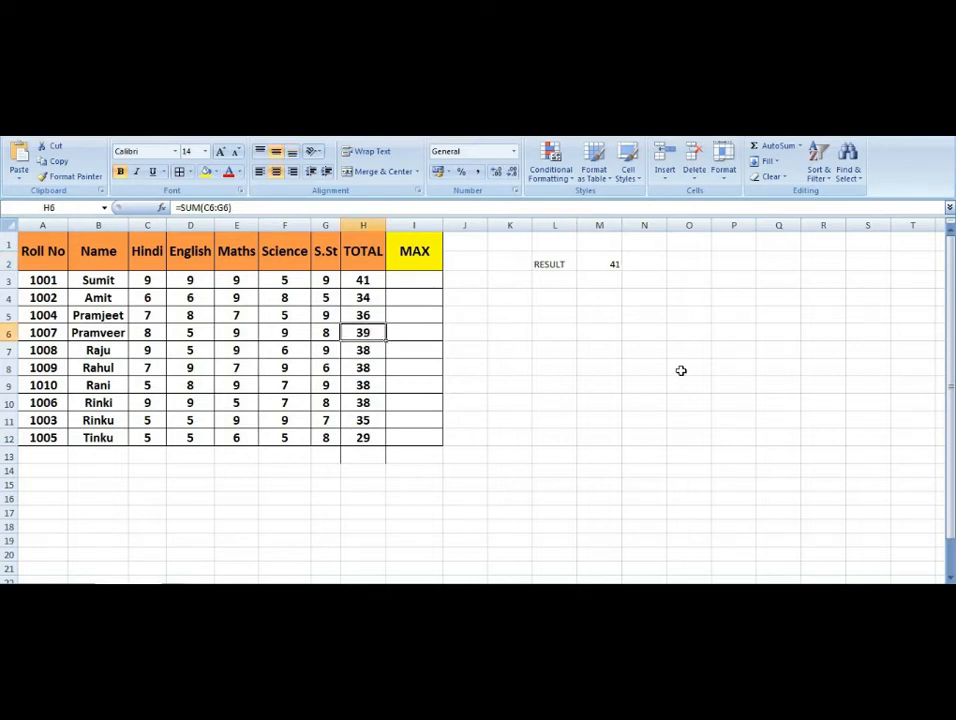
click(600, 261)
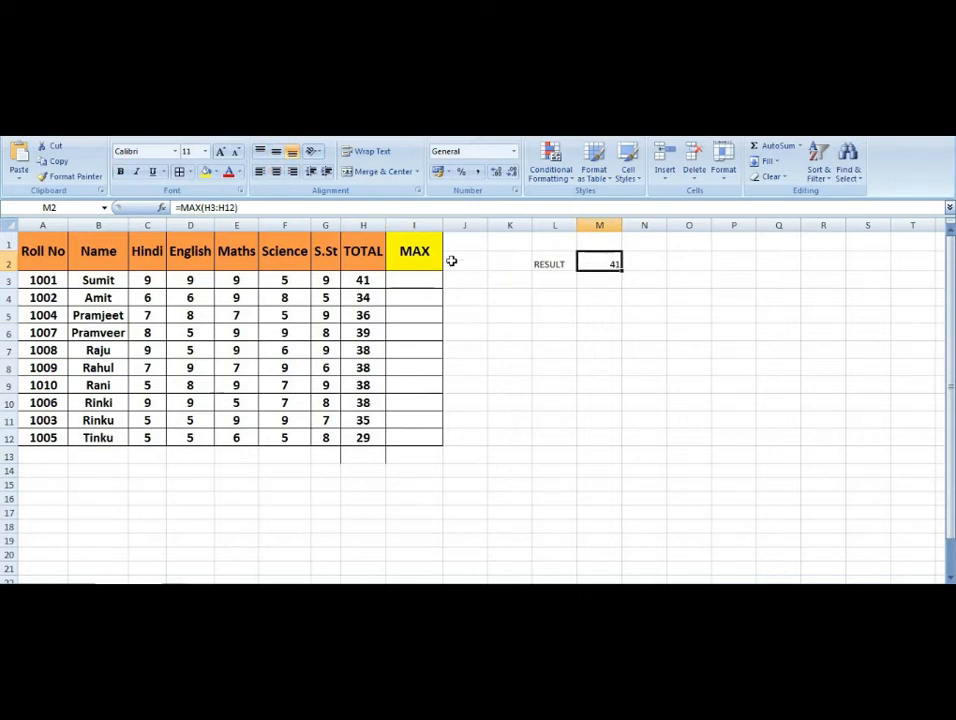
Clear the yellow header in I1 and change the label in L2 to COUNT
click(407, 248)
key(BackSpace)
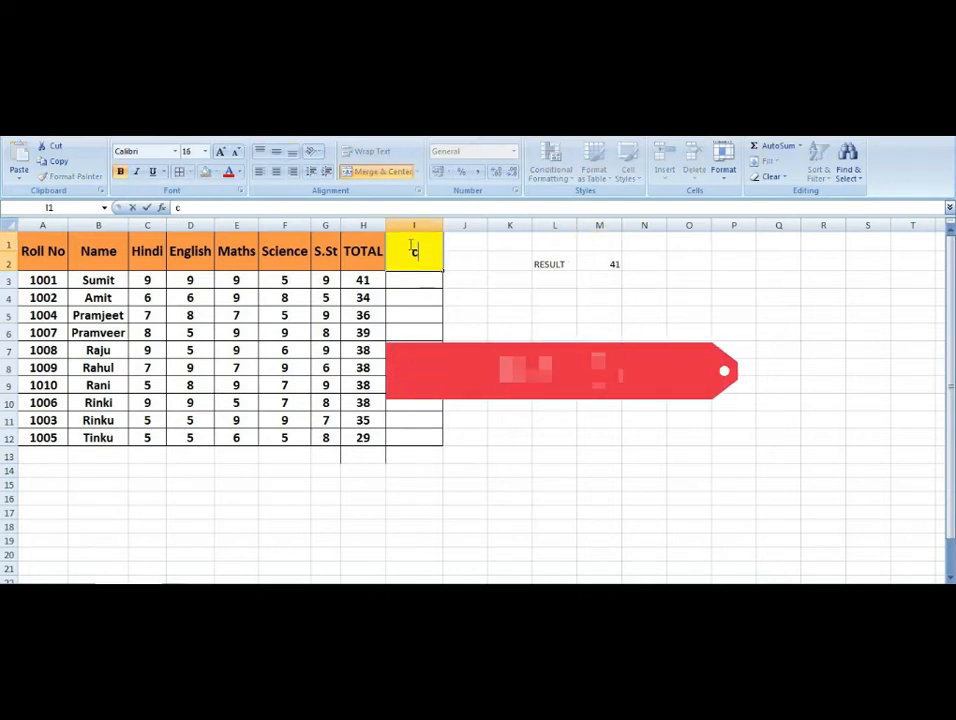
click(559, 265)
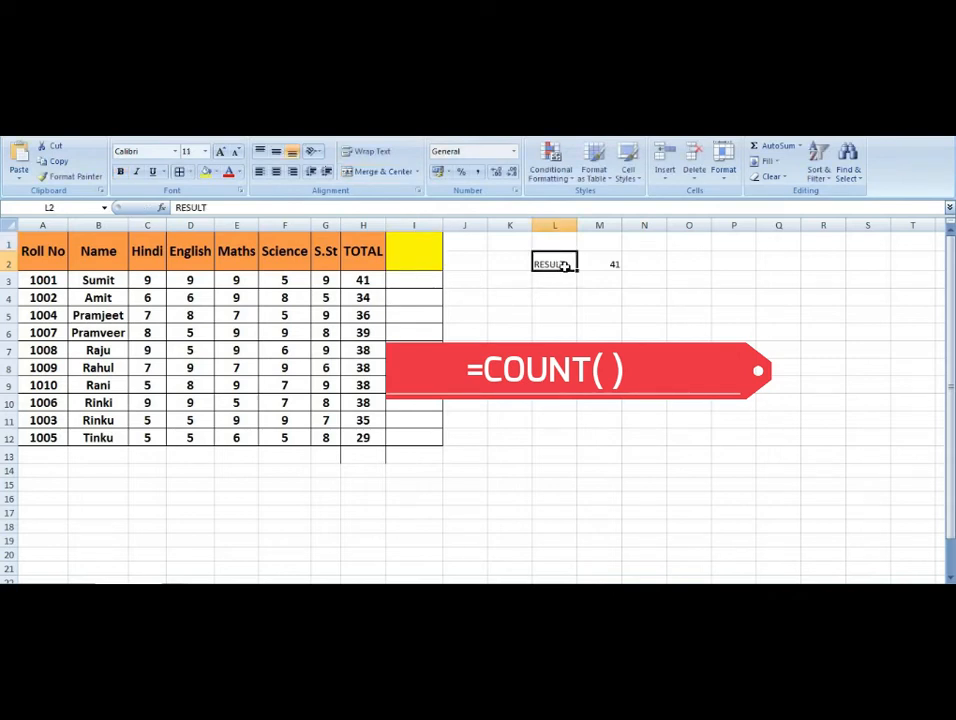
text(COUNT)
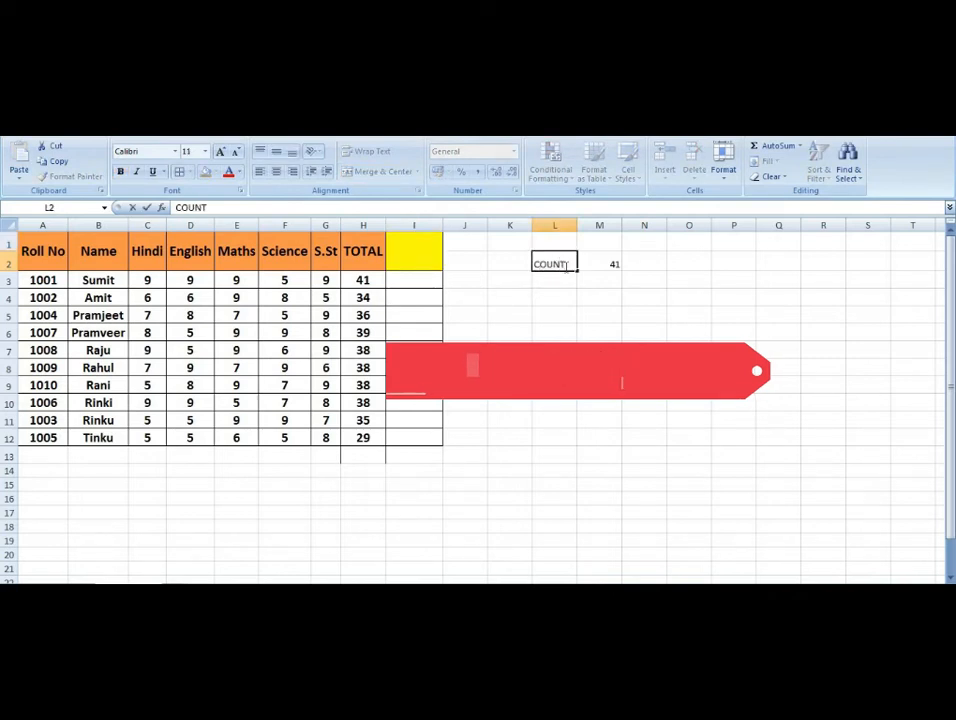
key(Return)
Replace the formula in M2 with =COUNT(A3:A12) and compare it with the Roll No column
key(Up)
key(Right)
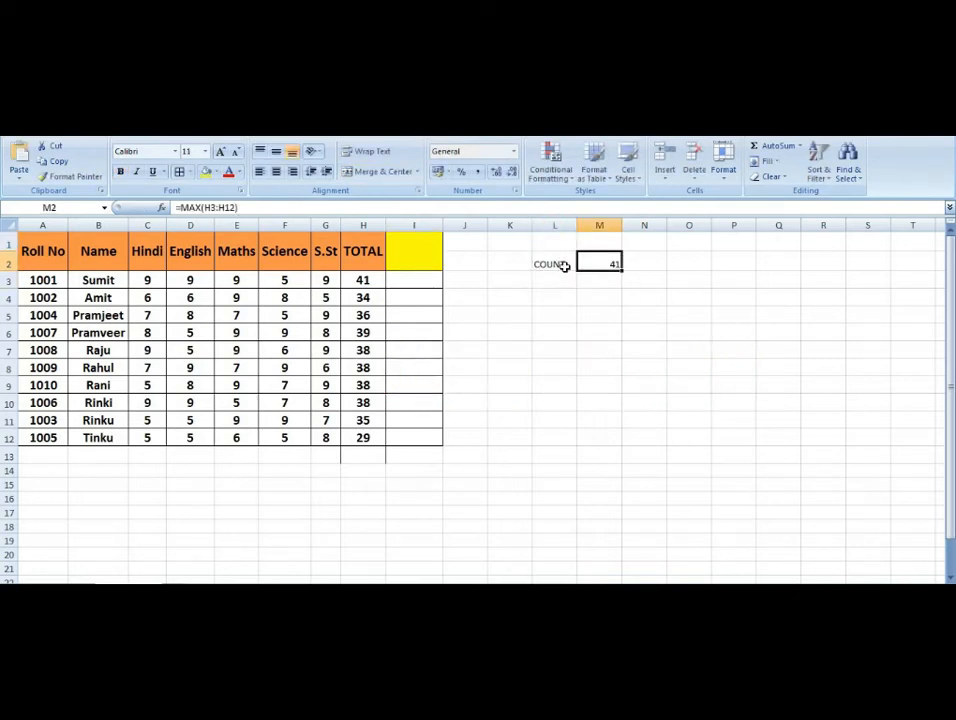
text(=)
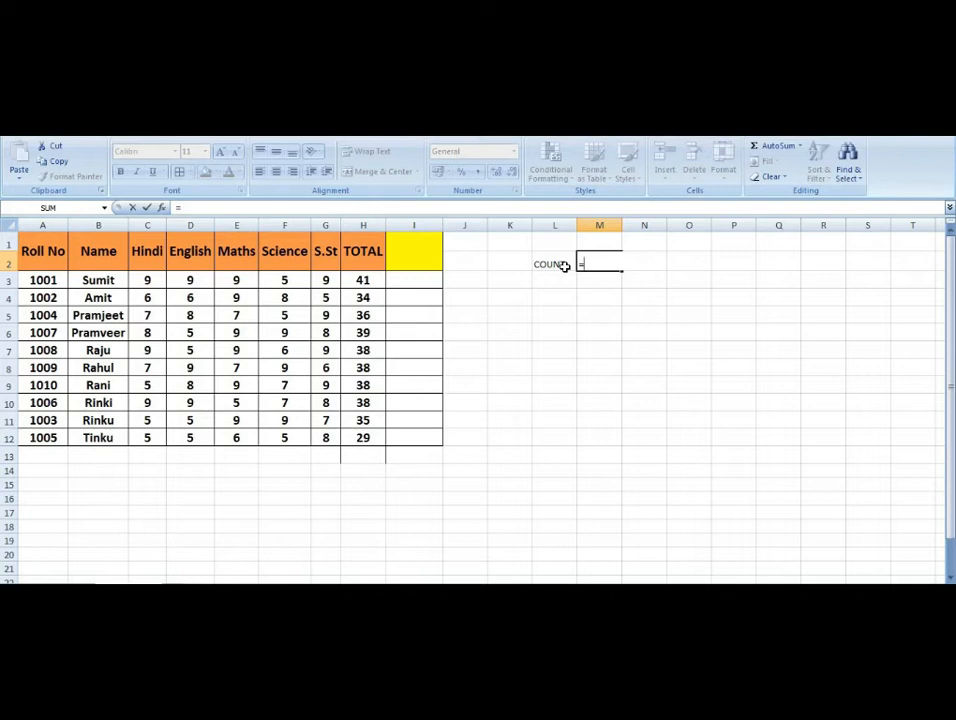
text(COUNT()
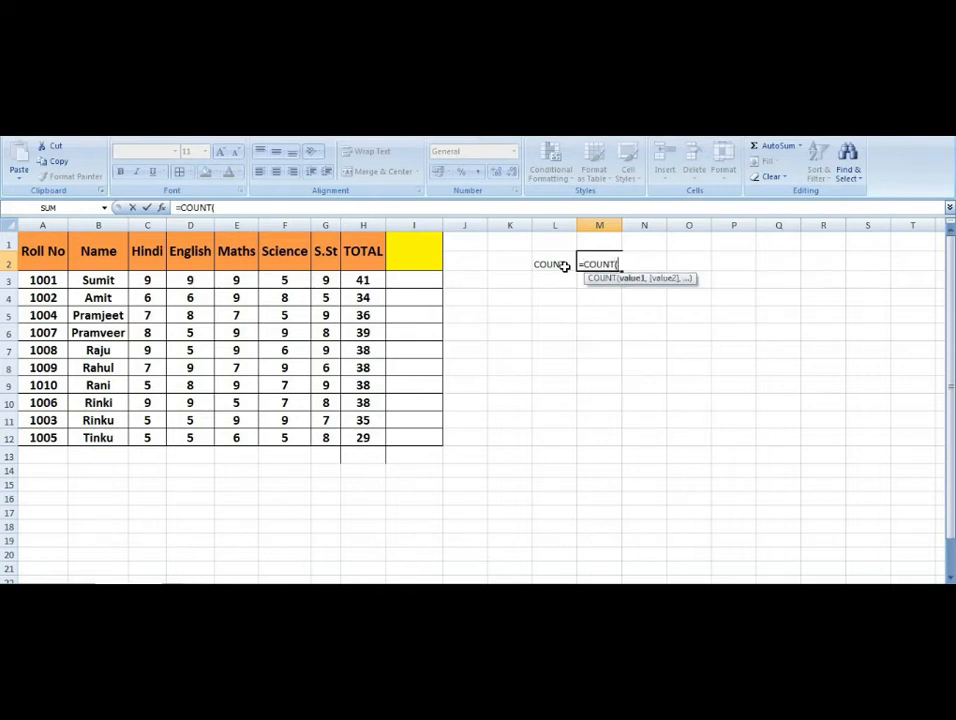
drag(53, 284, 47, 438)
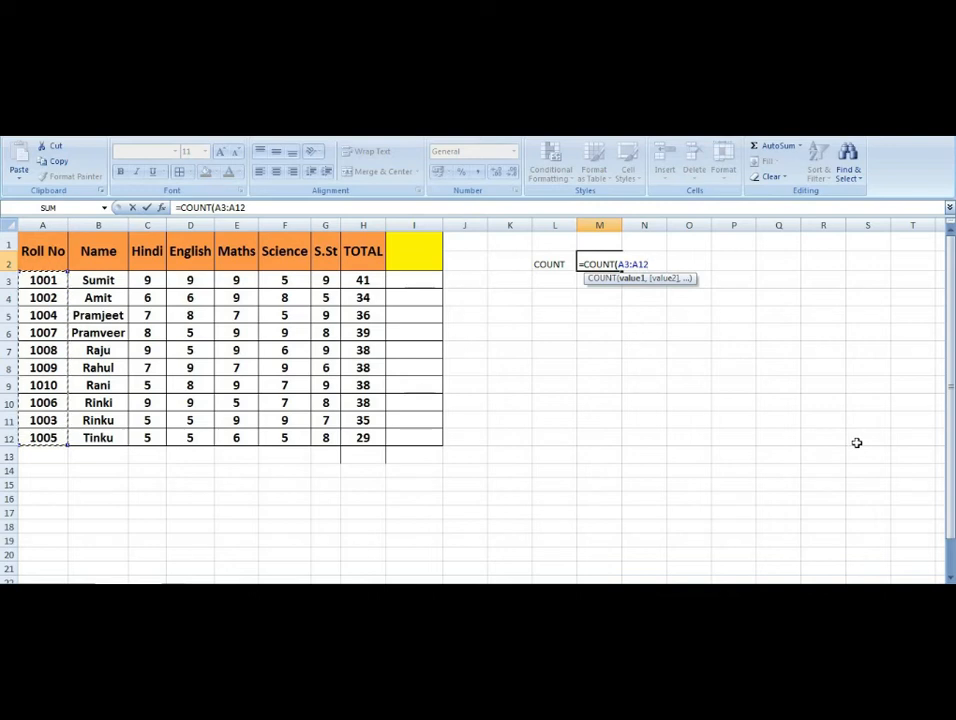
text())
key(Return)
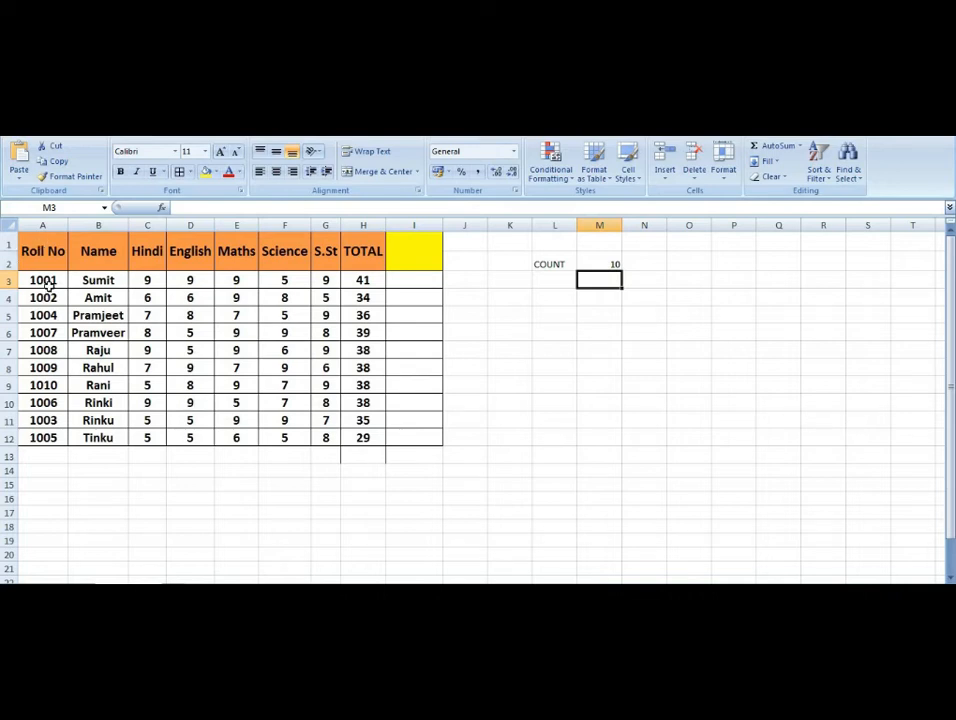
drag(48, 281, 38, 438)
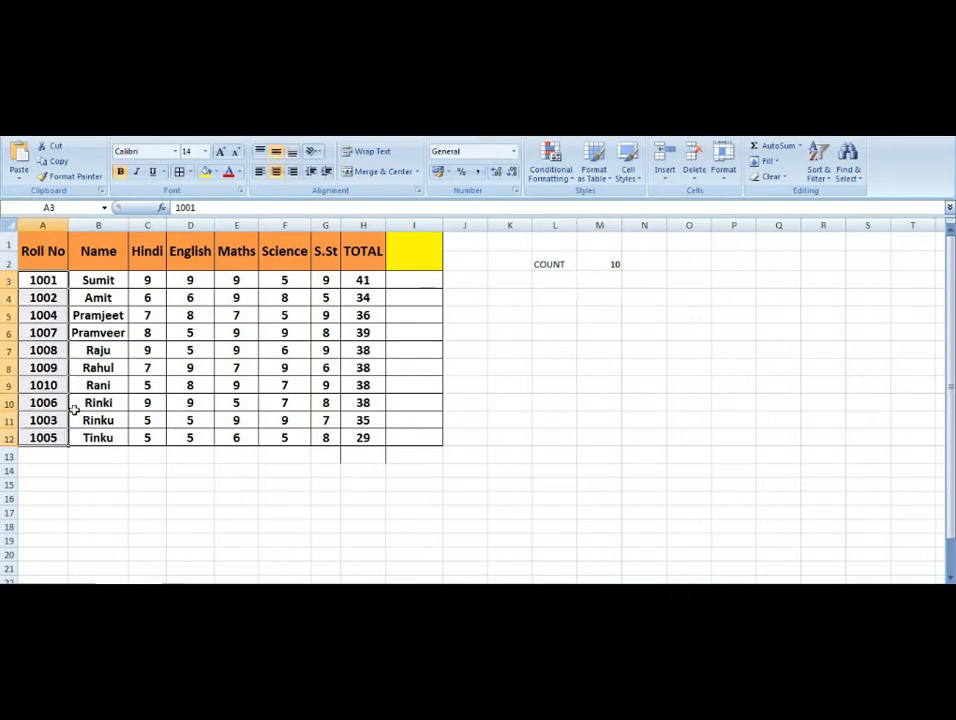
click(608, 270)
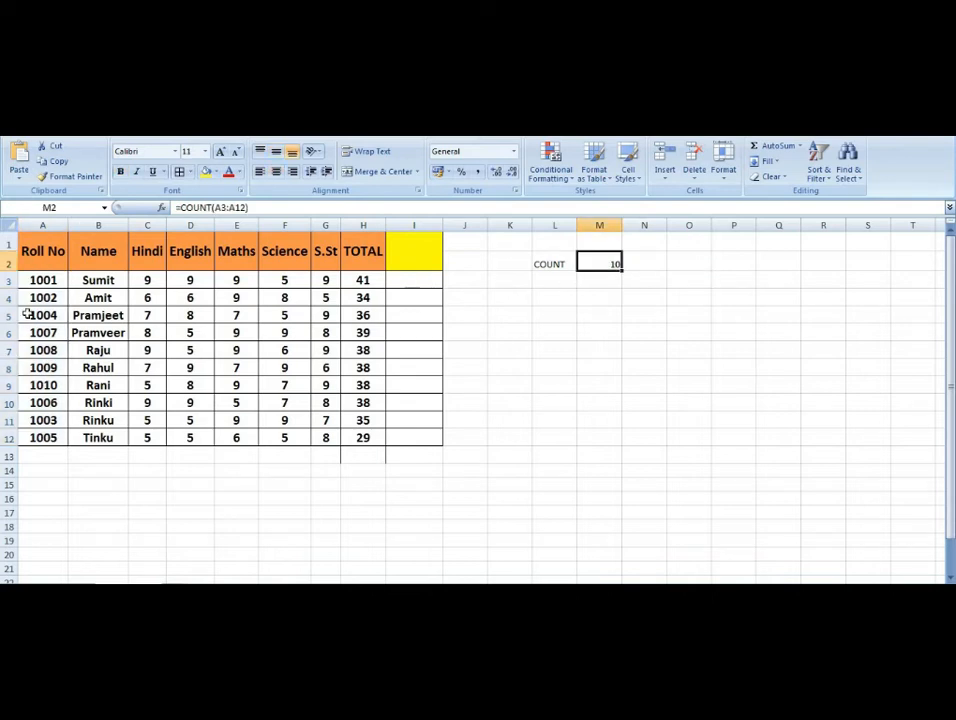
Replace the formula in M2 with =COUNT(B3:B12) to apply COUNT to the Name column
click(104, 280)
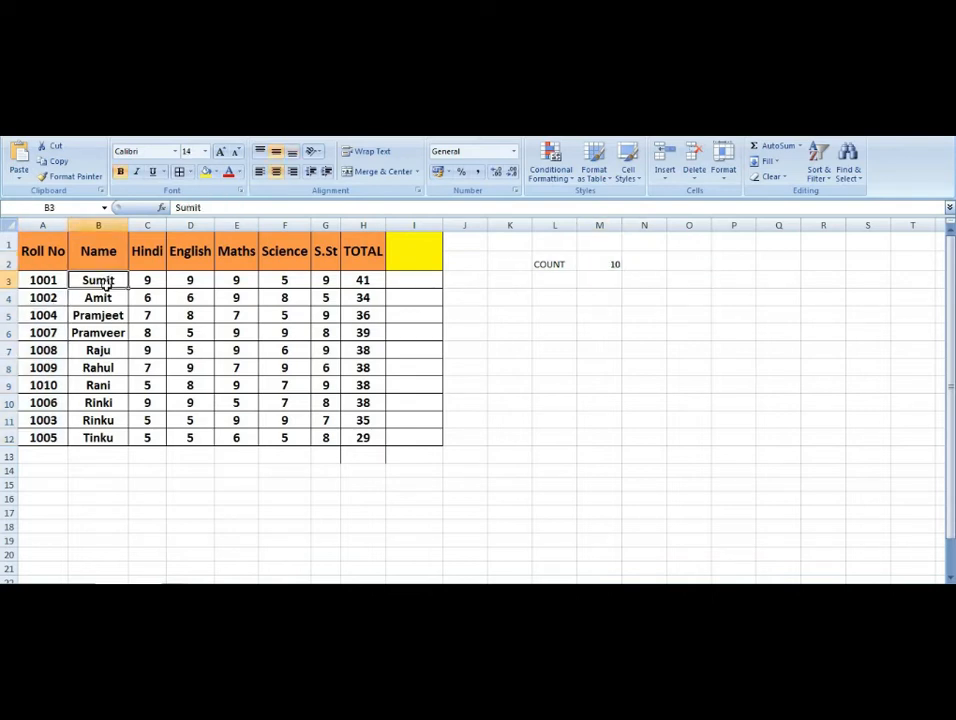
drag(106, 309, 100, 438)
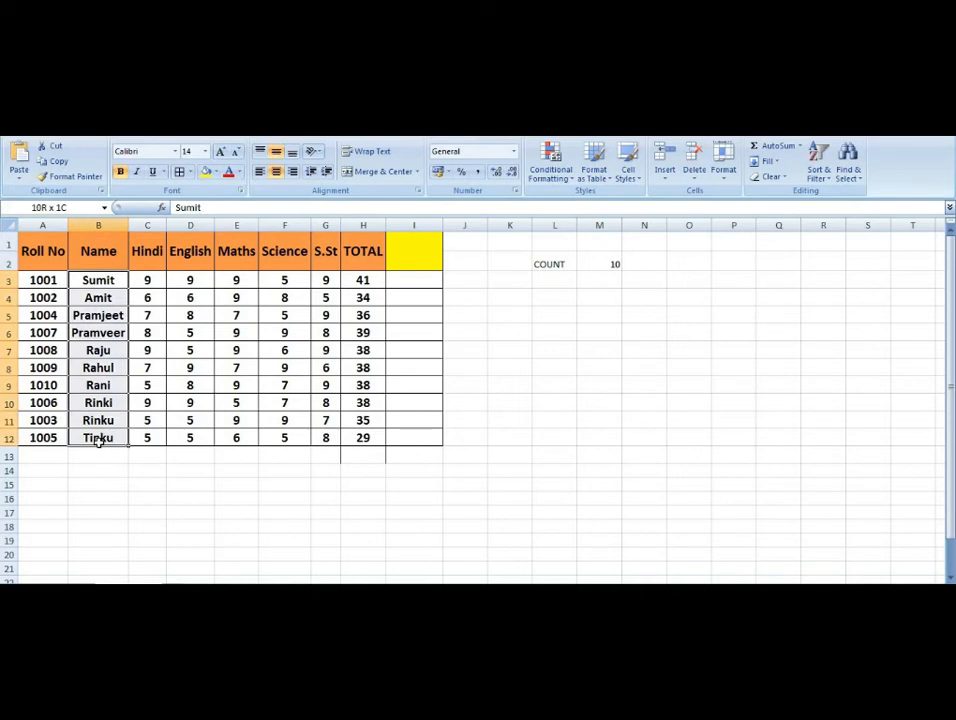
click(599, 263)
text(=)
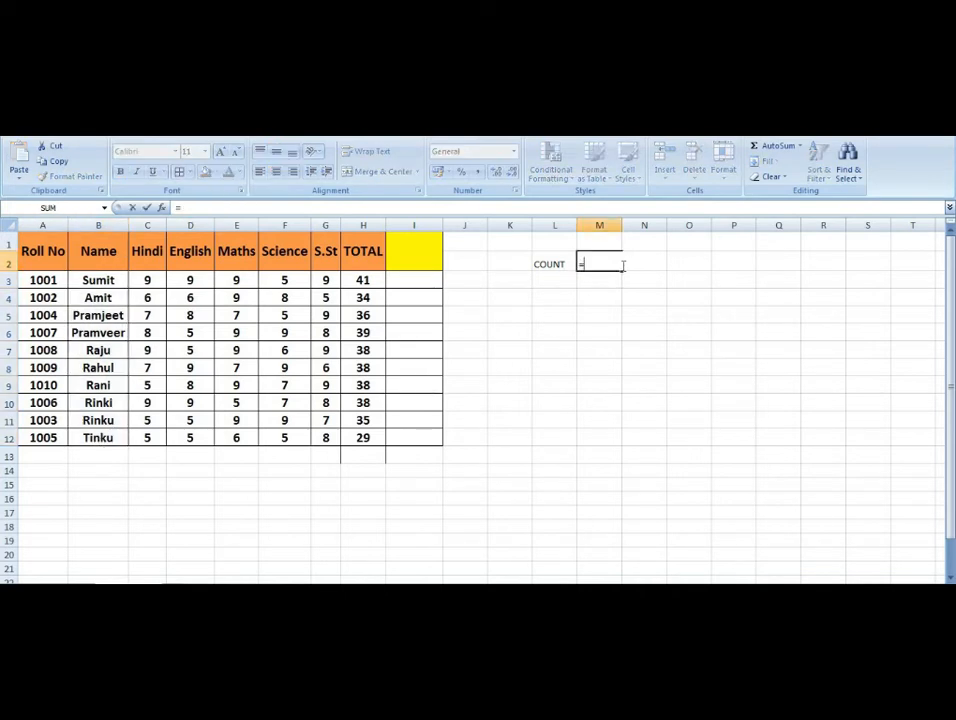
text(COUNT()
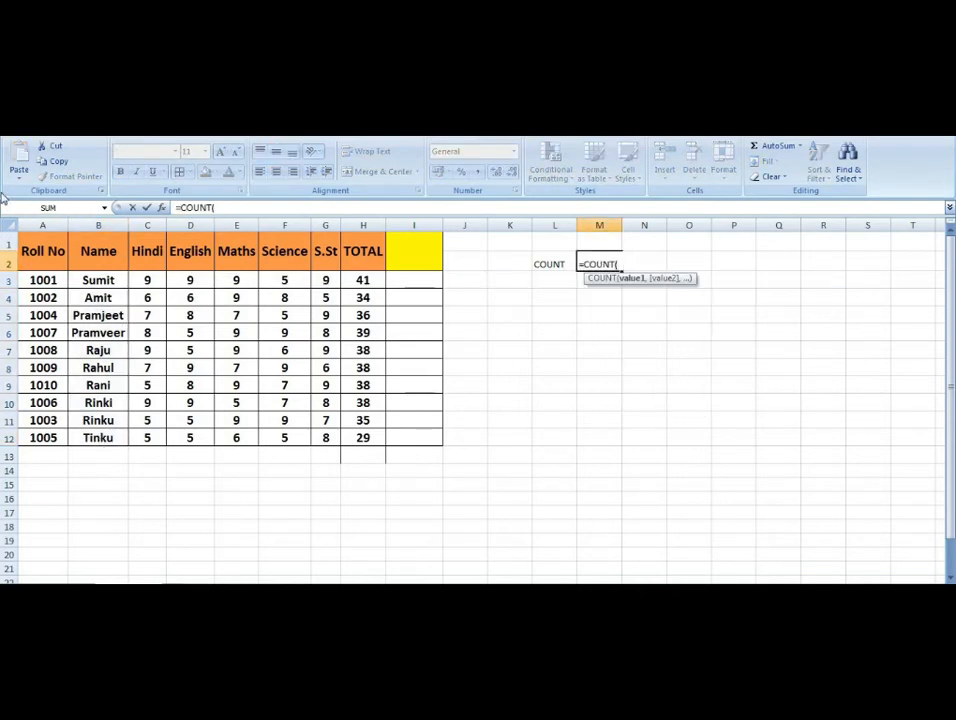
drag(95, 282, 102, 437)
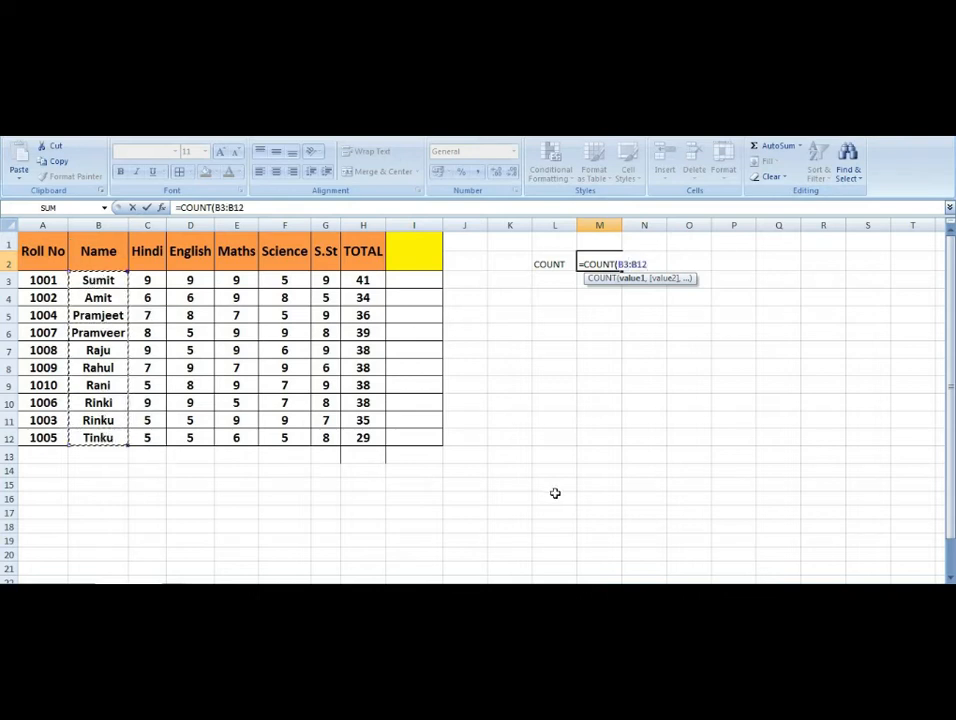
text())
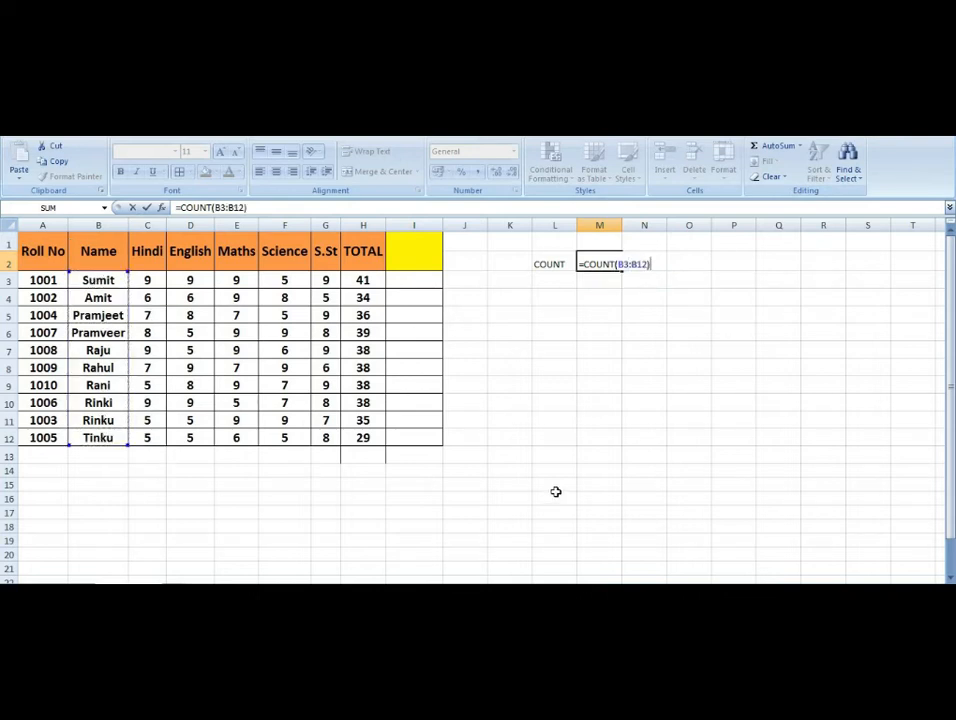
key(Return)
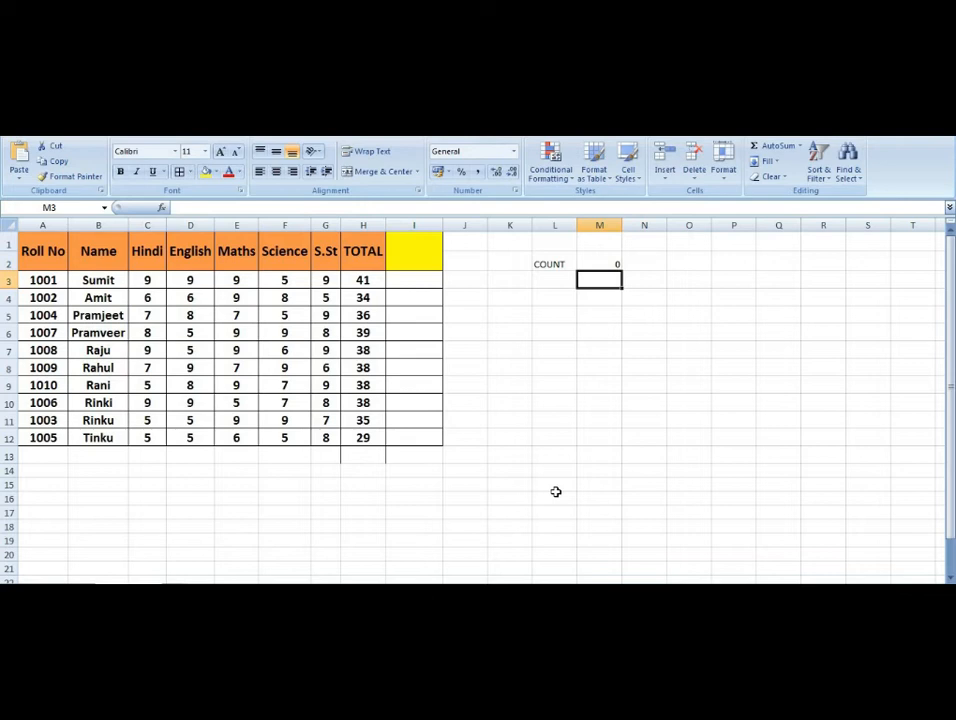
Replace the formula in M2 with =COUNTA(B3:B12) to count the filled cells in the Name column
key(Up)
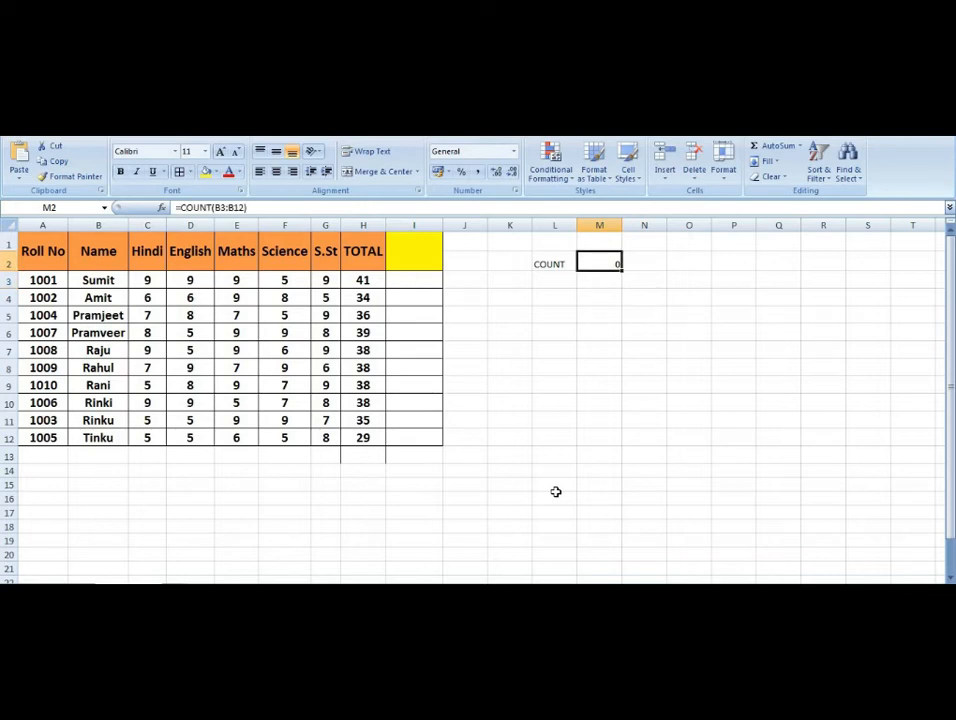
key(BackSpace)
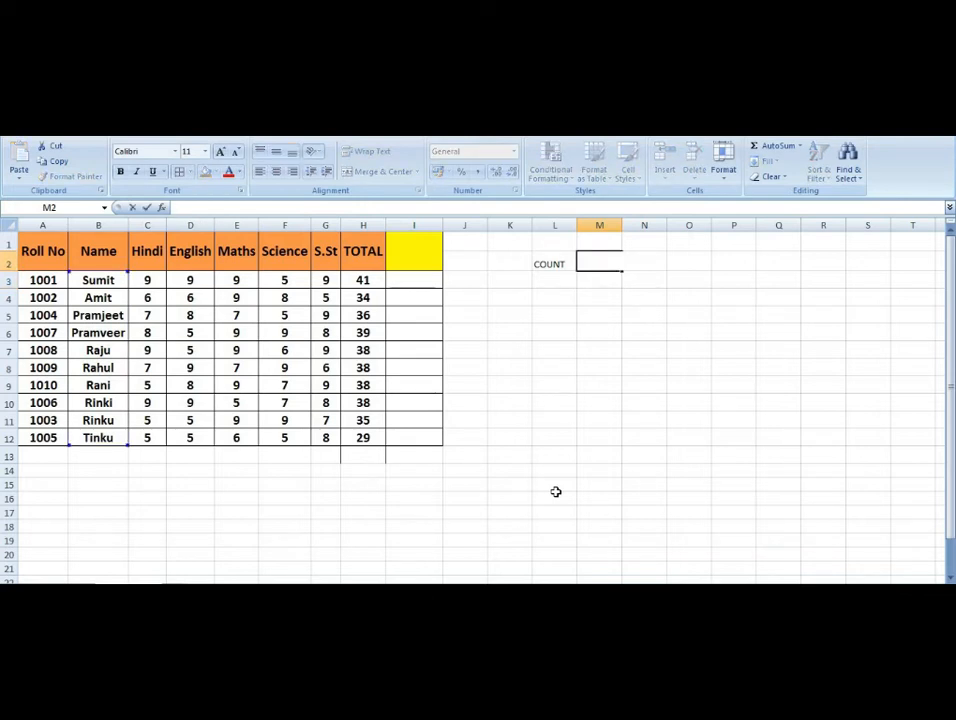
text(C)
key(BackSpace)
text(=COUNT()
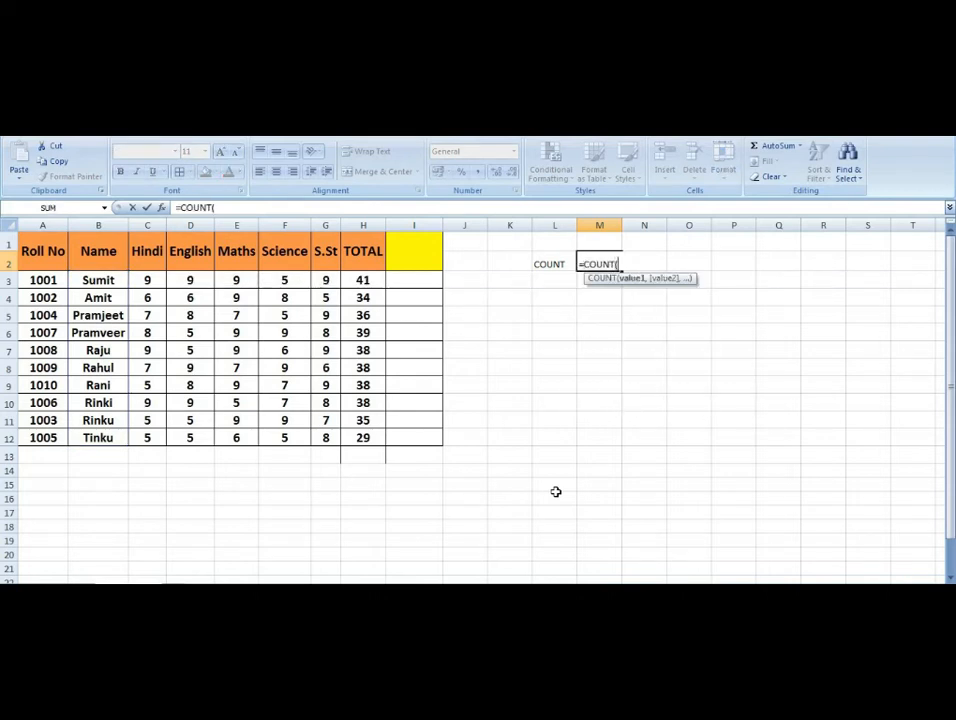
key(BackSpace)
text(A()
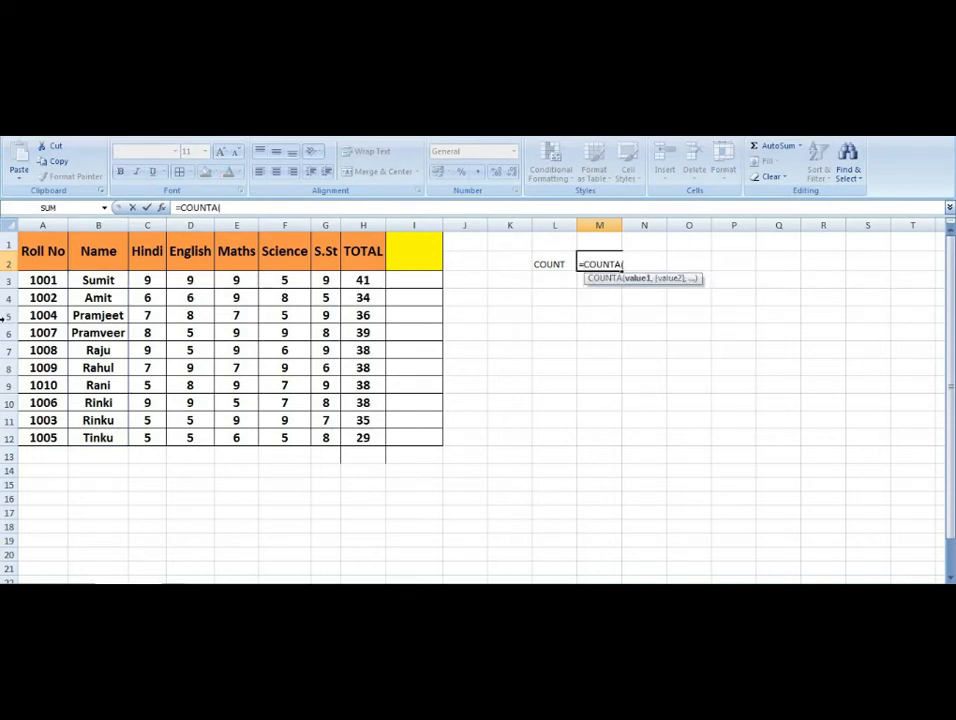
drag(103, 280, 98, 440)
text())
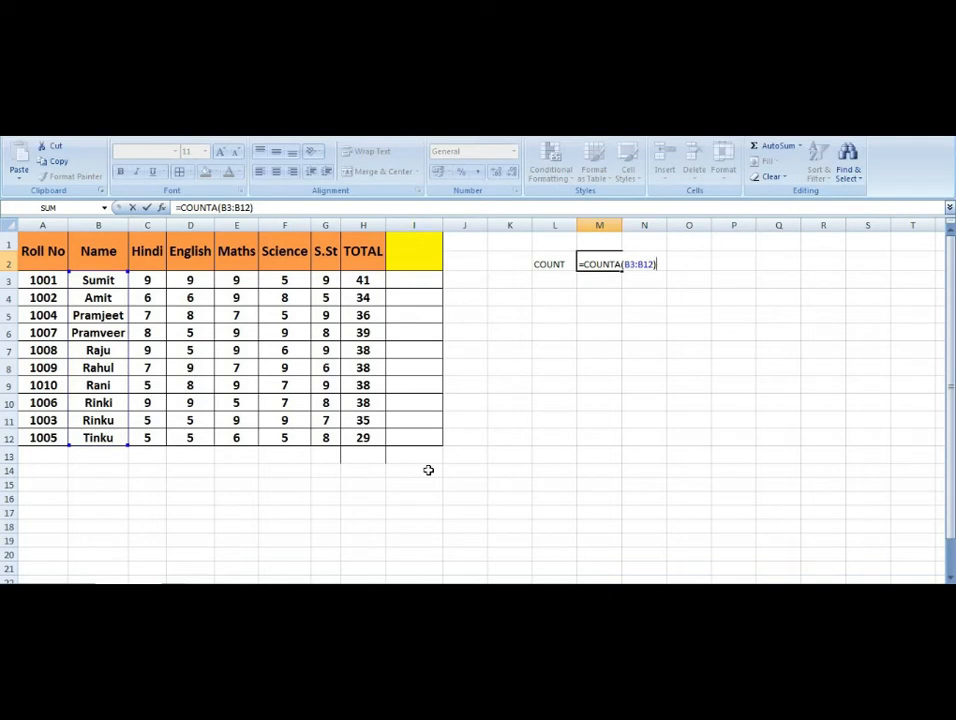
key(Return)
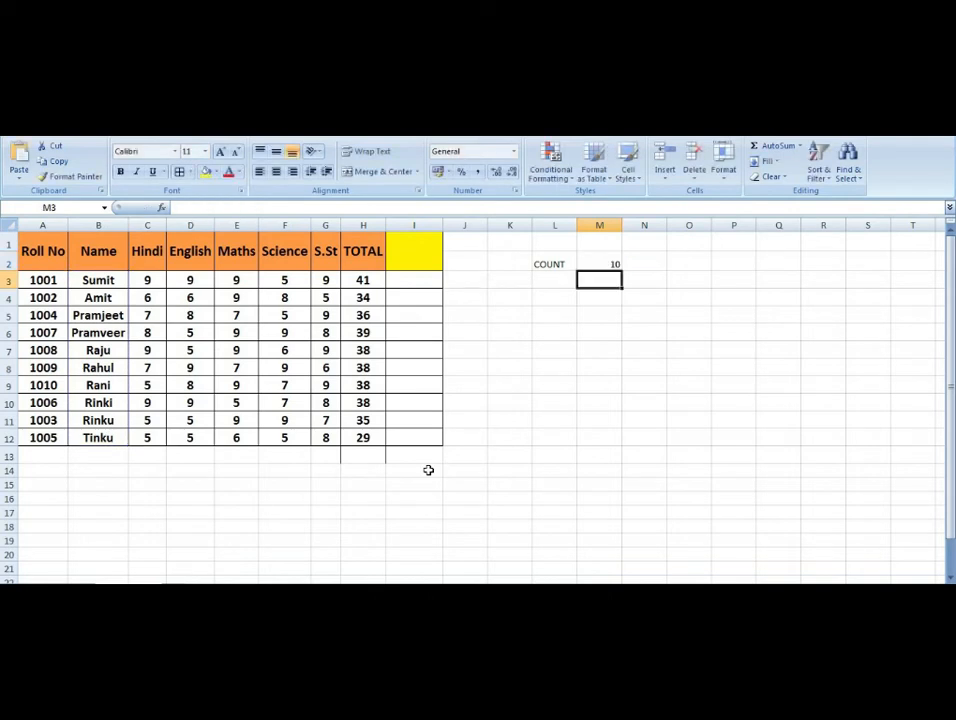
key(Up)
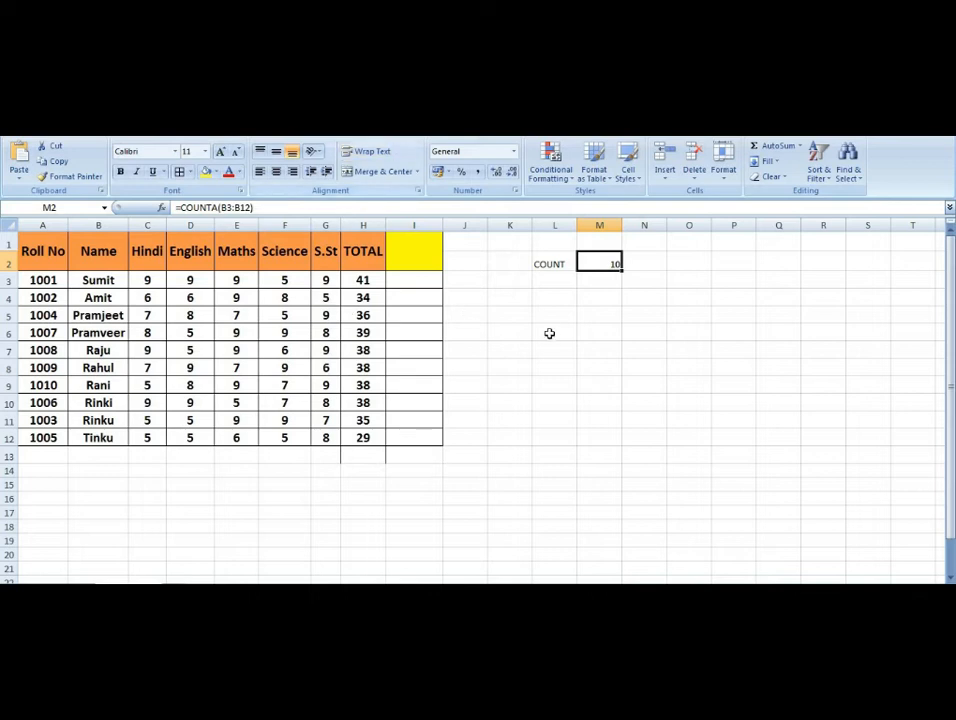
Clear the COUNT label in L2 together with the formula in M2
click(557, 265)
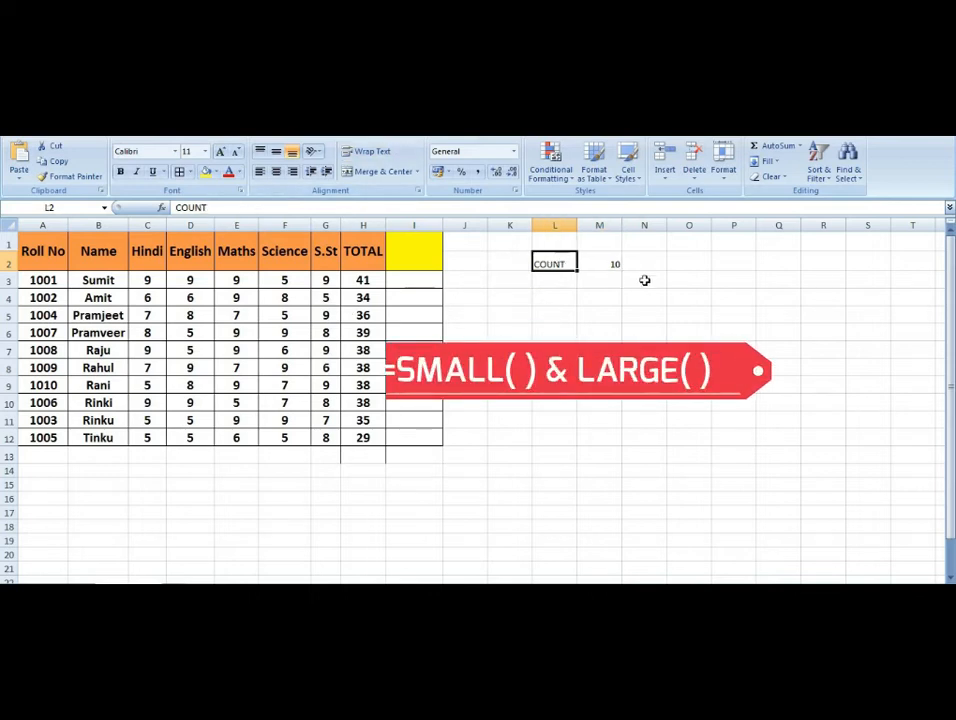
key(shift+Right)
key(Right)
key(Left)
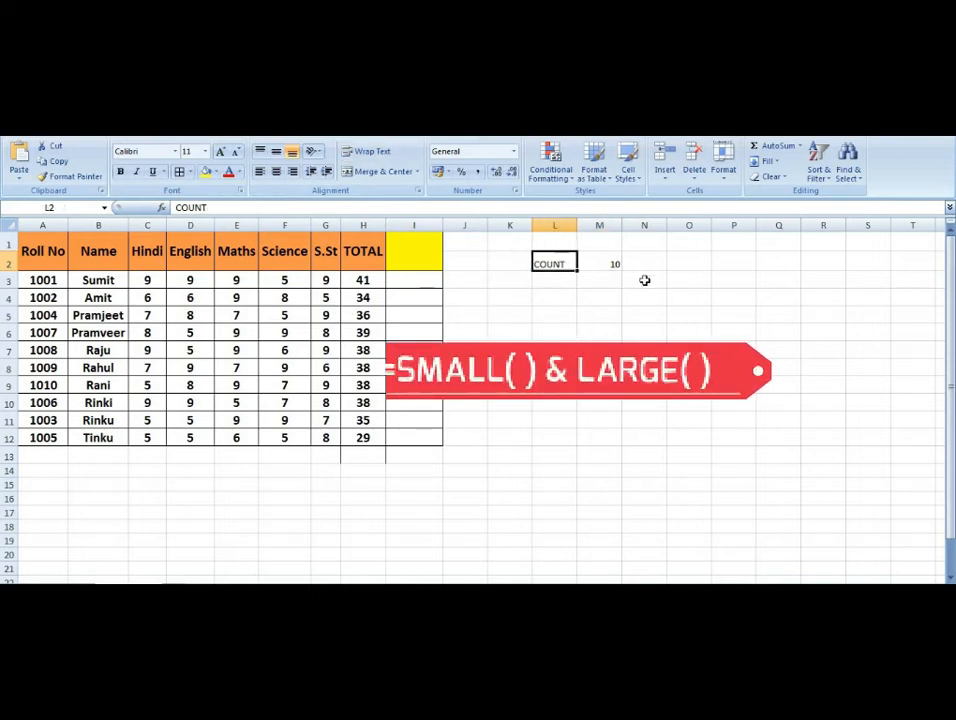
key(shift+Right)
key(shift+Right)
key(Delete)
key(shift+Left)
key(shift+Left)
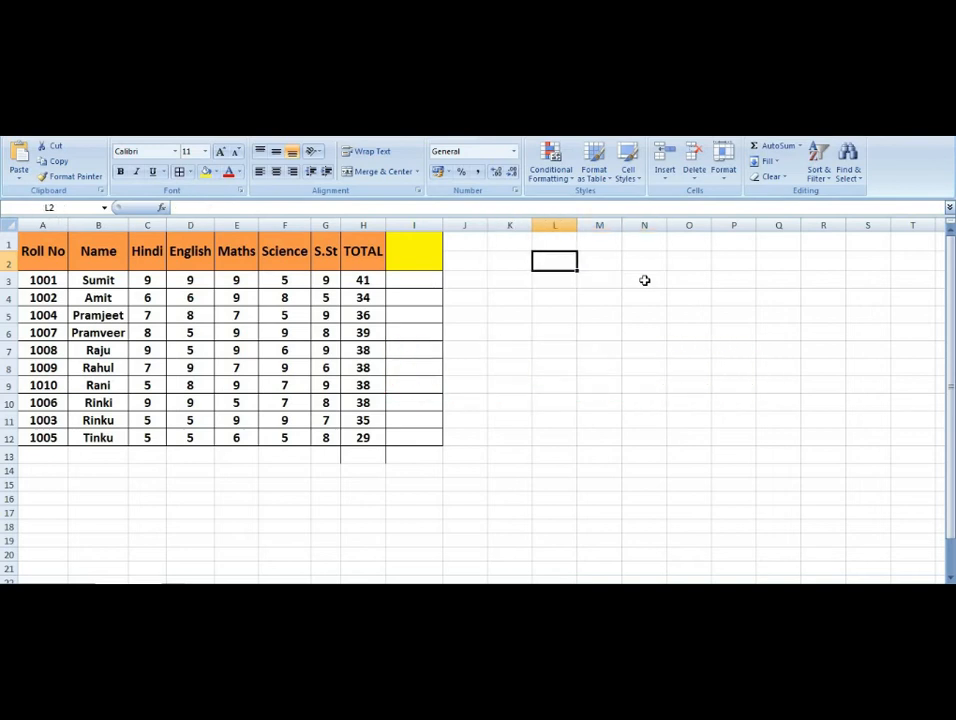
Label L2 as SMALL
text(SMALLE)
key(Tab)
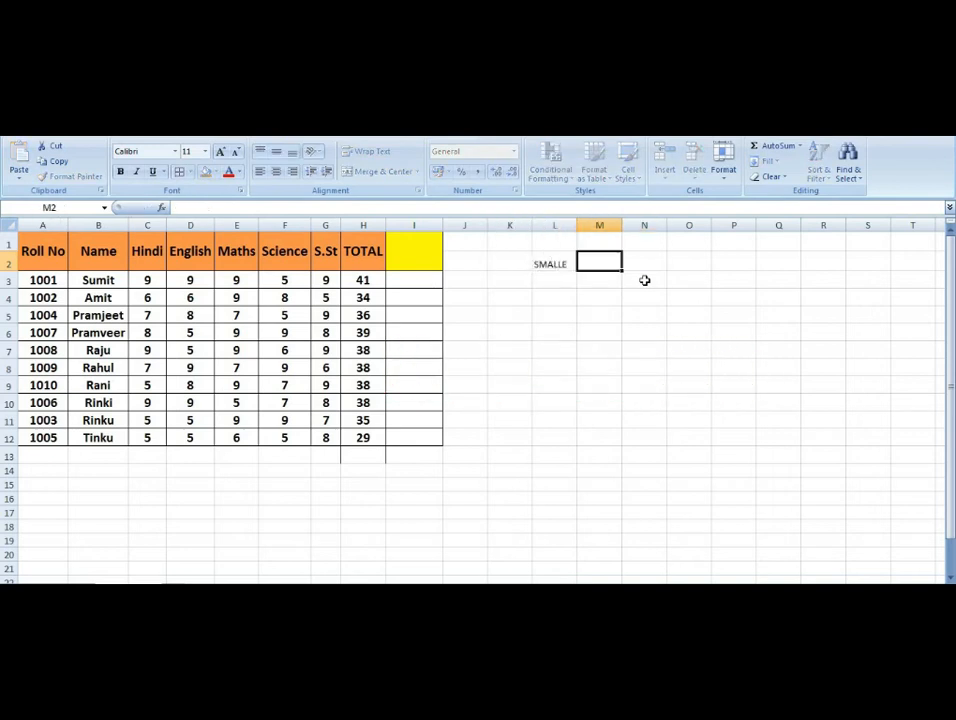
key(Left)
key(F2)
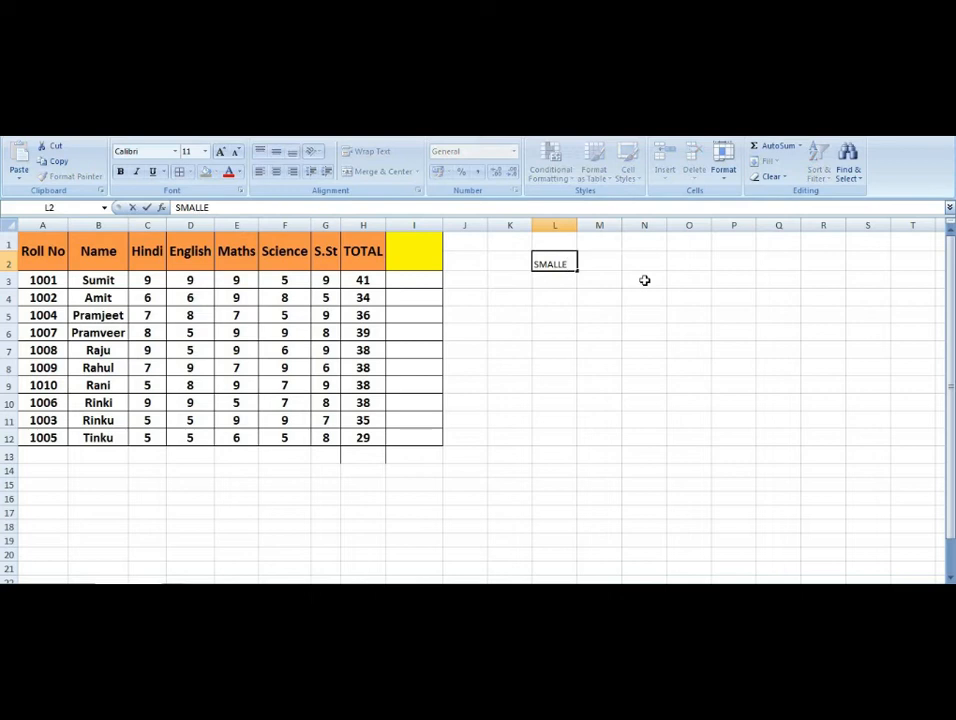
key(BackSpace)
key(Tab)
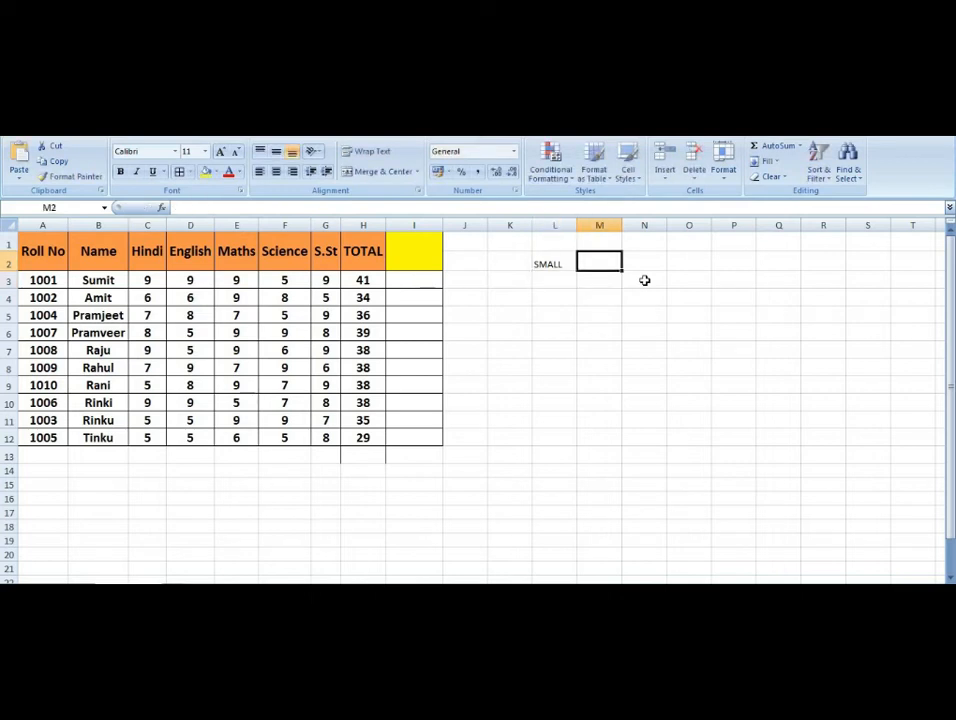
Label L3 as MAX and enter =MAX(H3:H12) in M3 for the TOTAL column
click(553, 278)
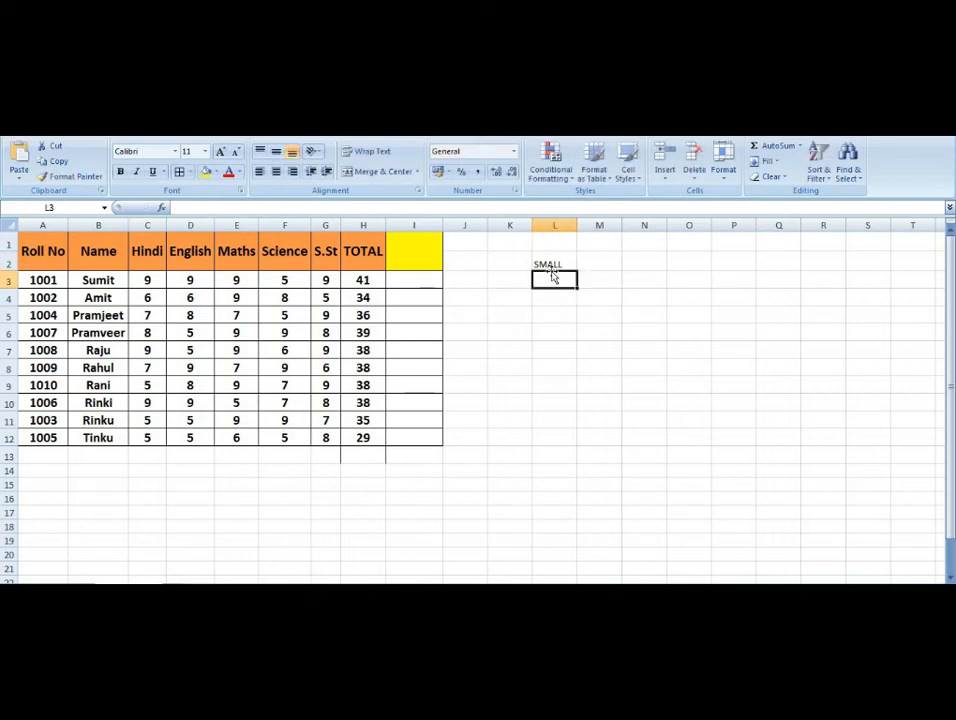
text(MAX)
key(Tab)
text(=)
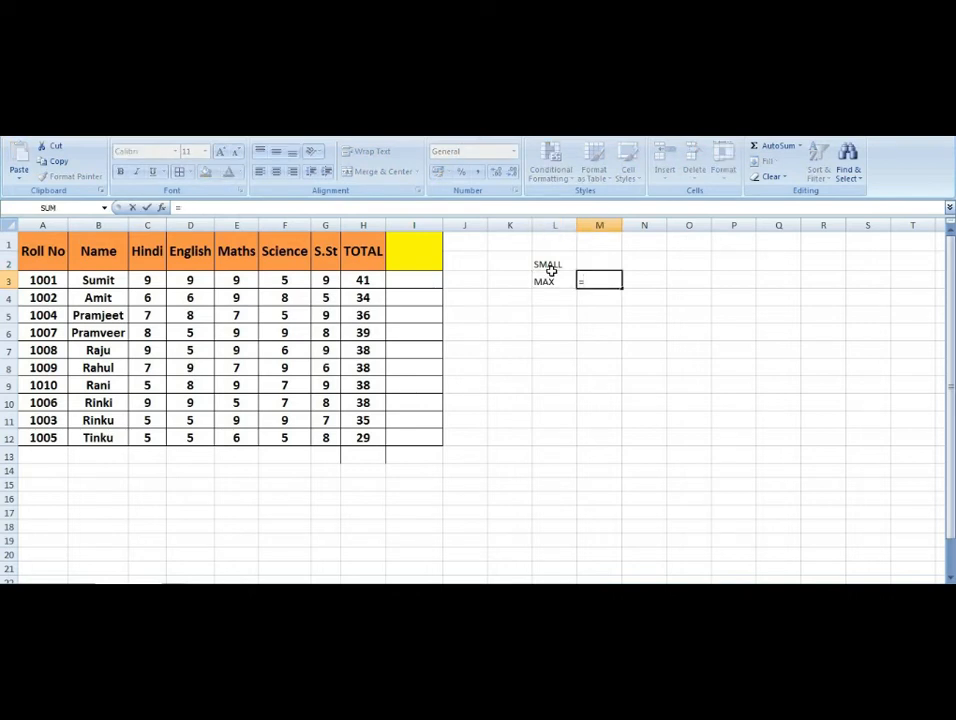
text(MAX)
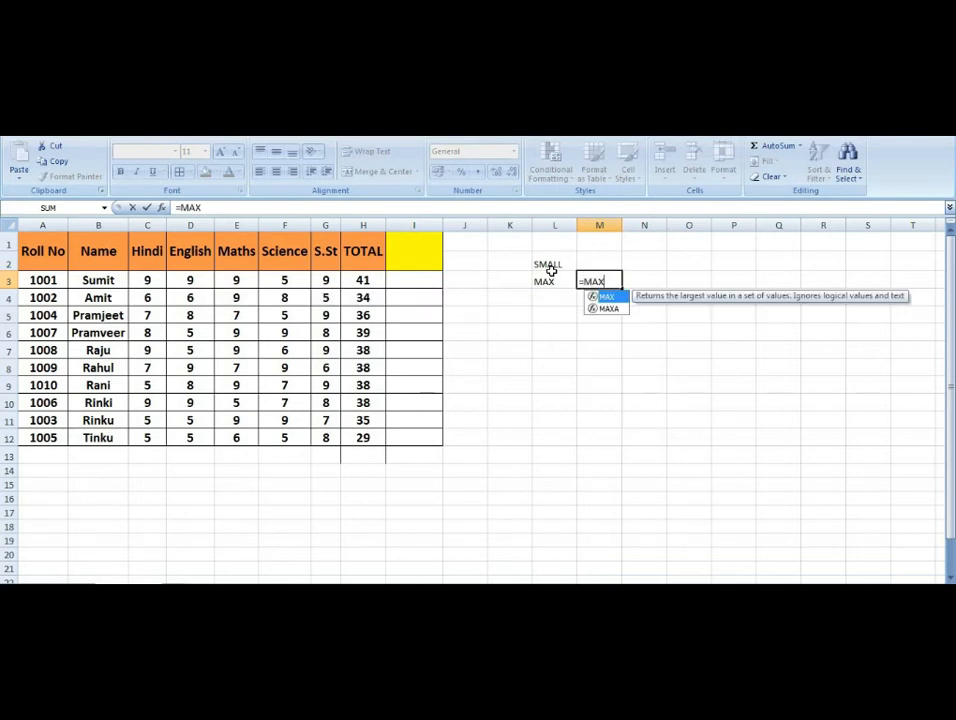
text(()
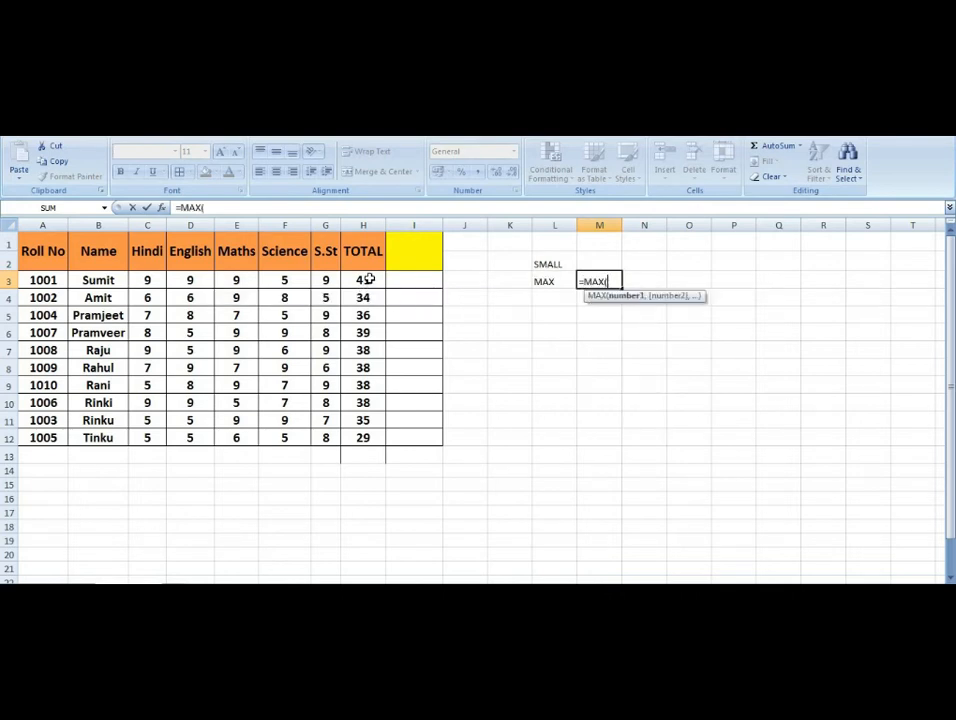
drag(365, 279, 363, 446)
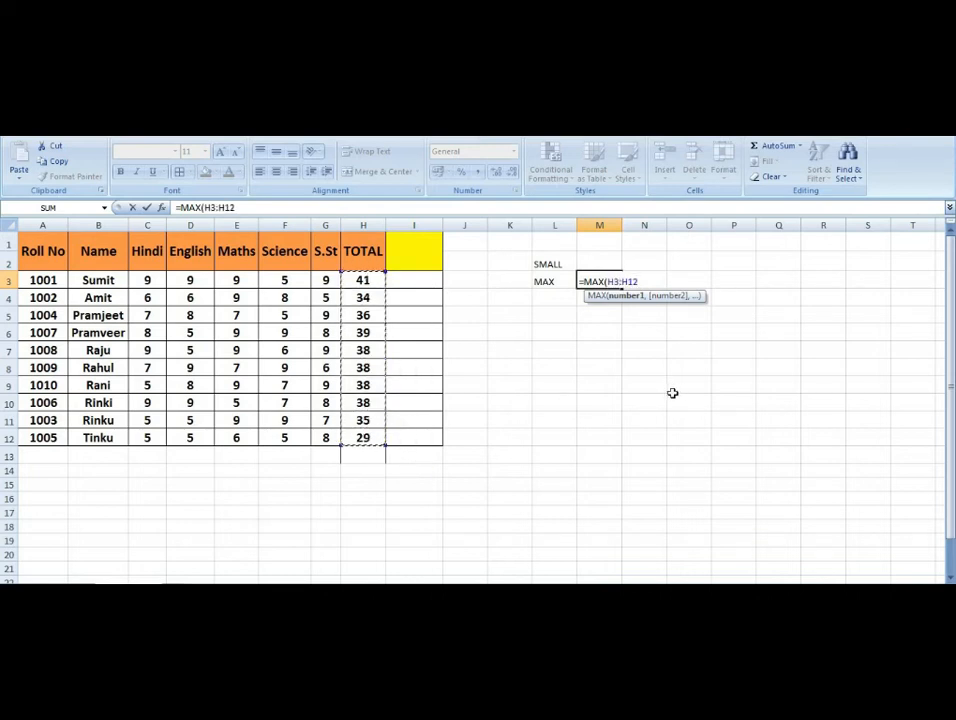
text())
key(Return)
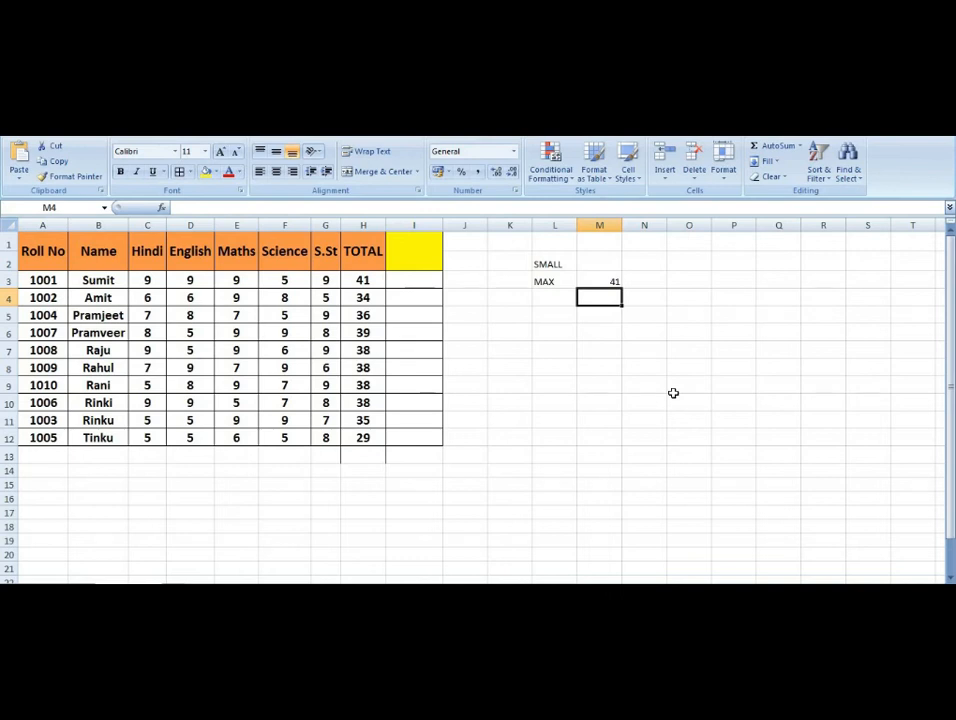
Change the label in L2 to LARGE and enter =LARGE(H3:H12,2) in M2 for the second-highest total
key(Left)
key(Up)
key(Up)
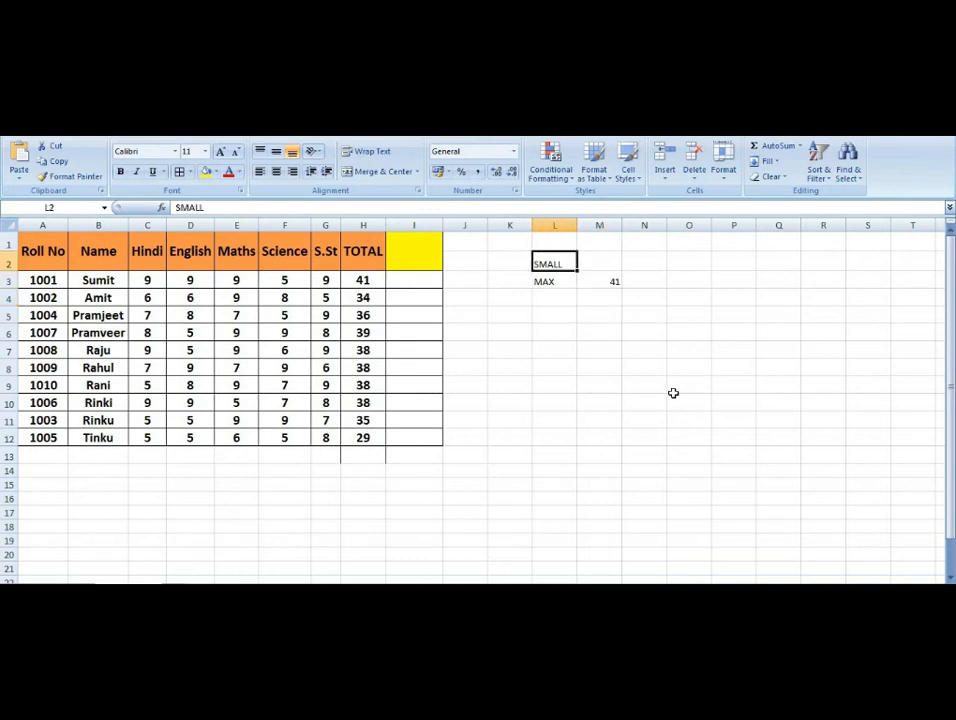
text(LA)
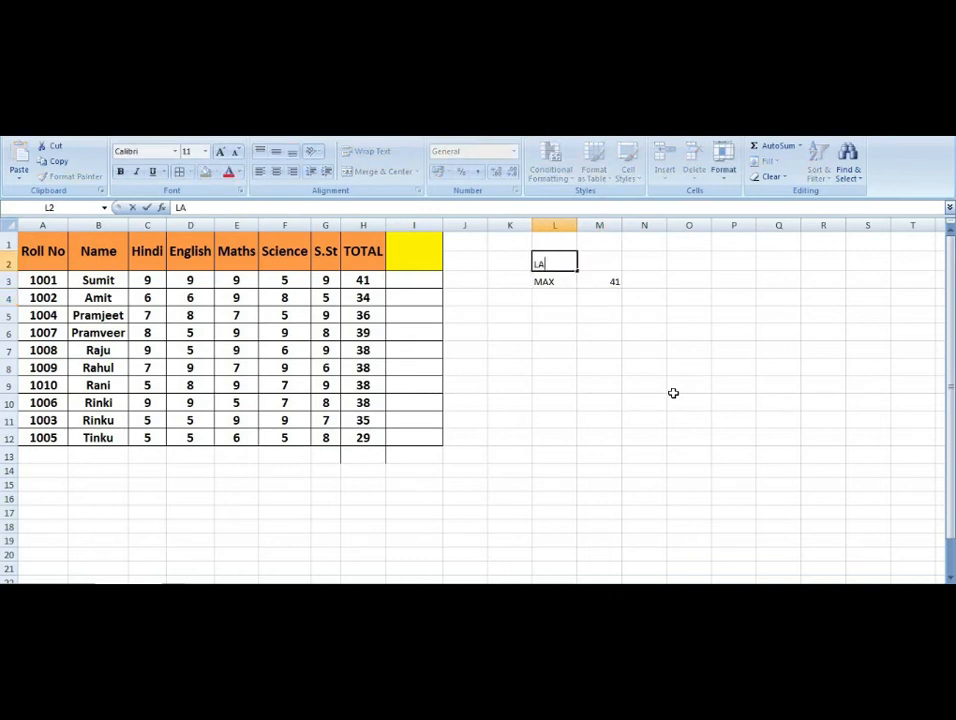
text(RGE)
key(Tab)
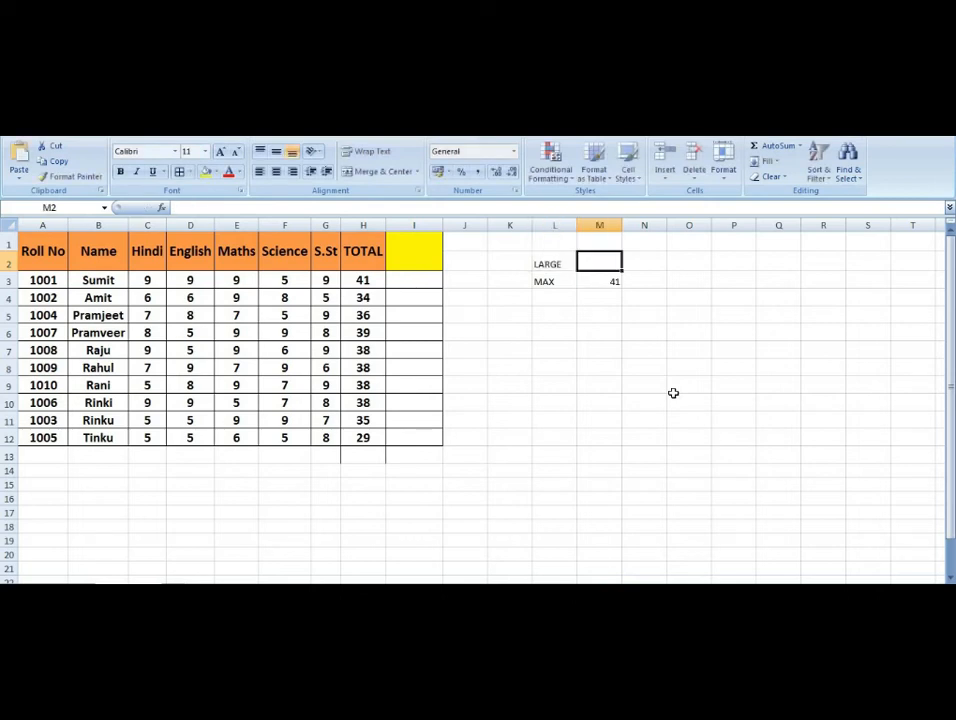
text(=LARGE()
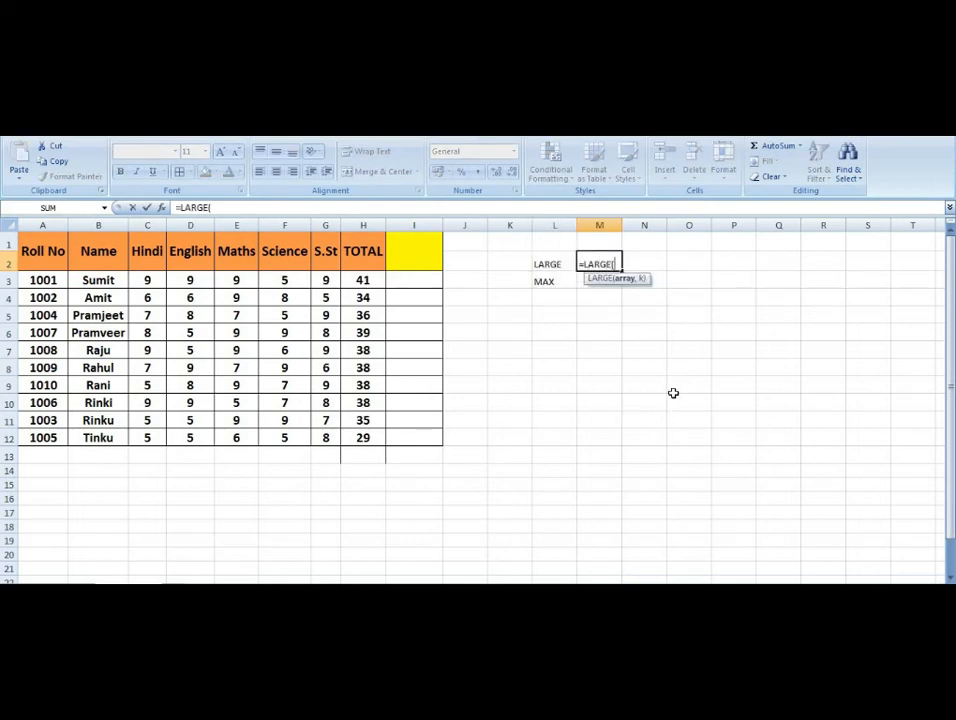
drag(363, 280, 365, 440)
text(,)
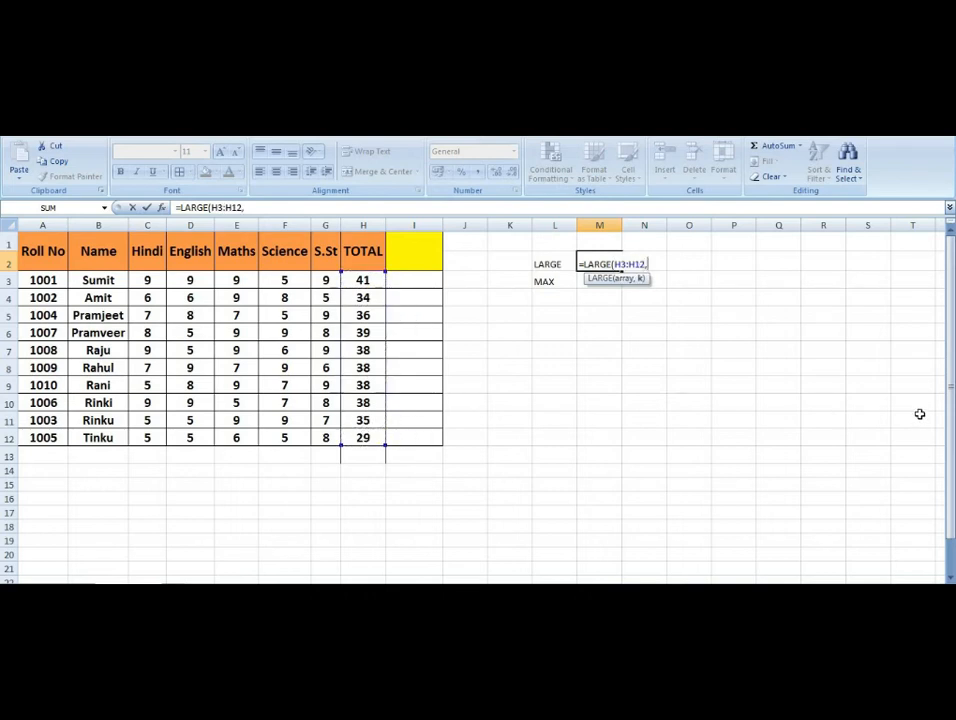
text(2))
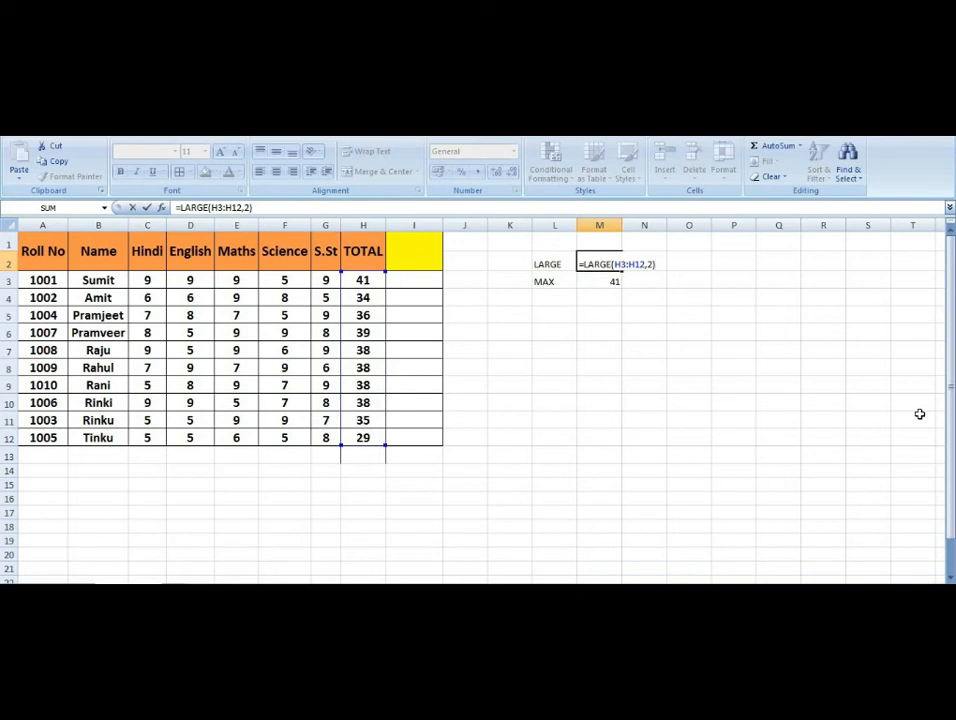
key(Return)
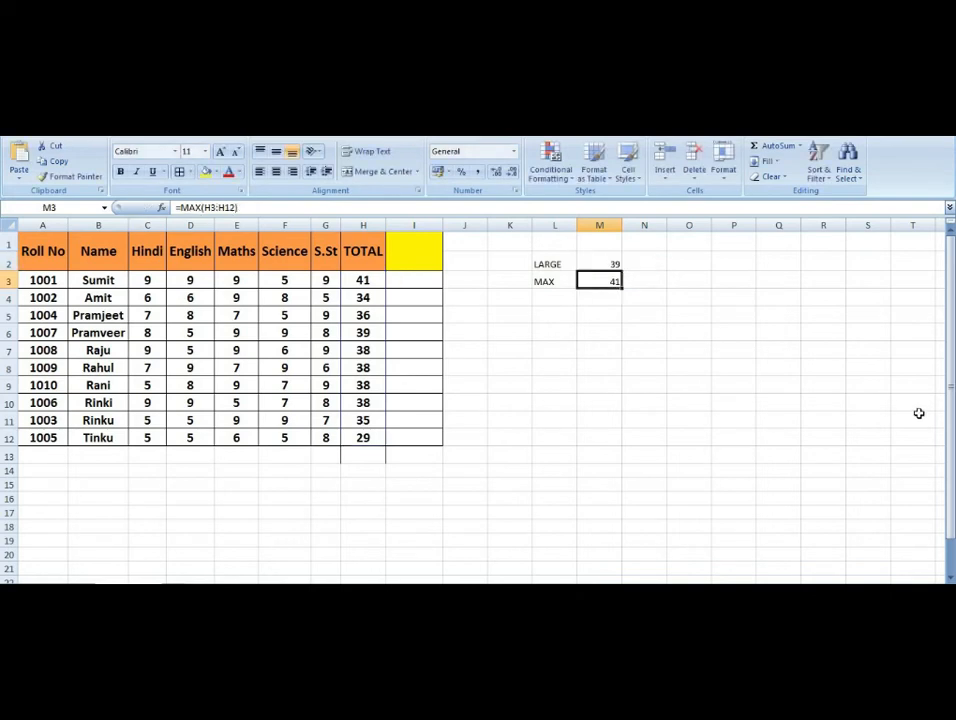
Change the k argument of the LARGE formula in M2 to 3 for the third-highest total
key(Up)
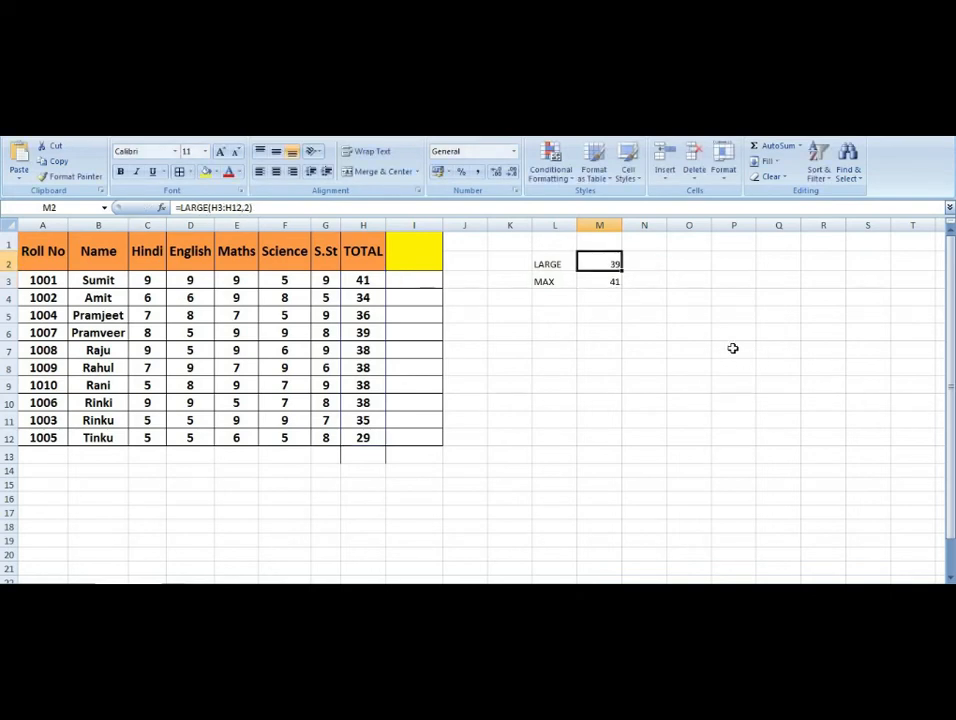
key(F2)
key(Left)
key(BackSpace)
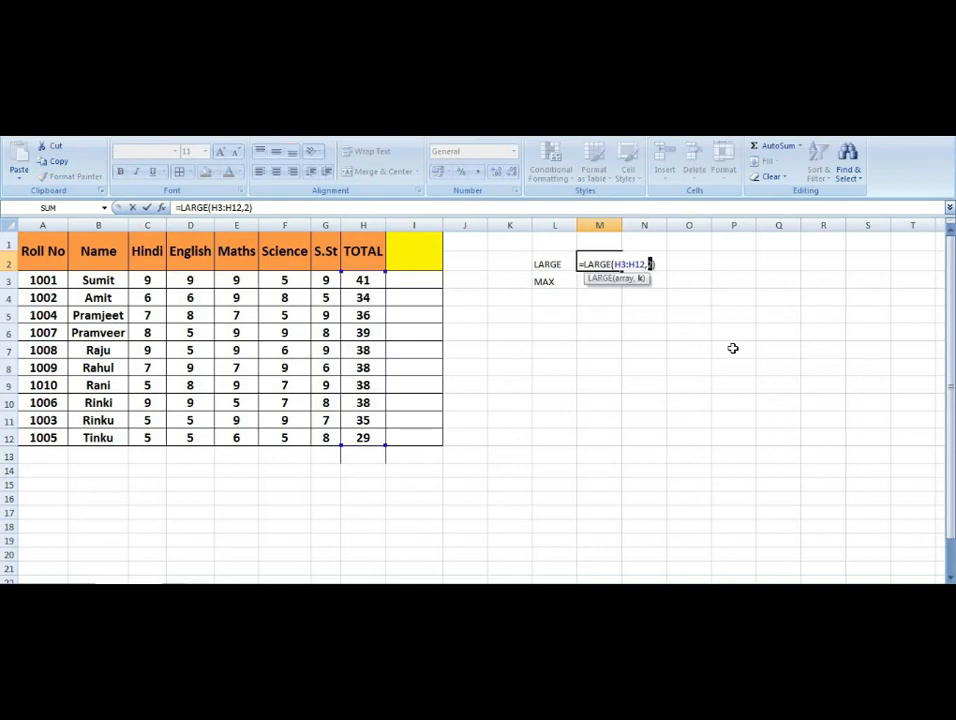
text(3)
key(Return)
key(Up)
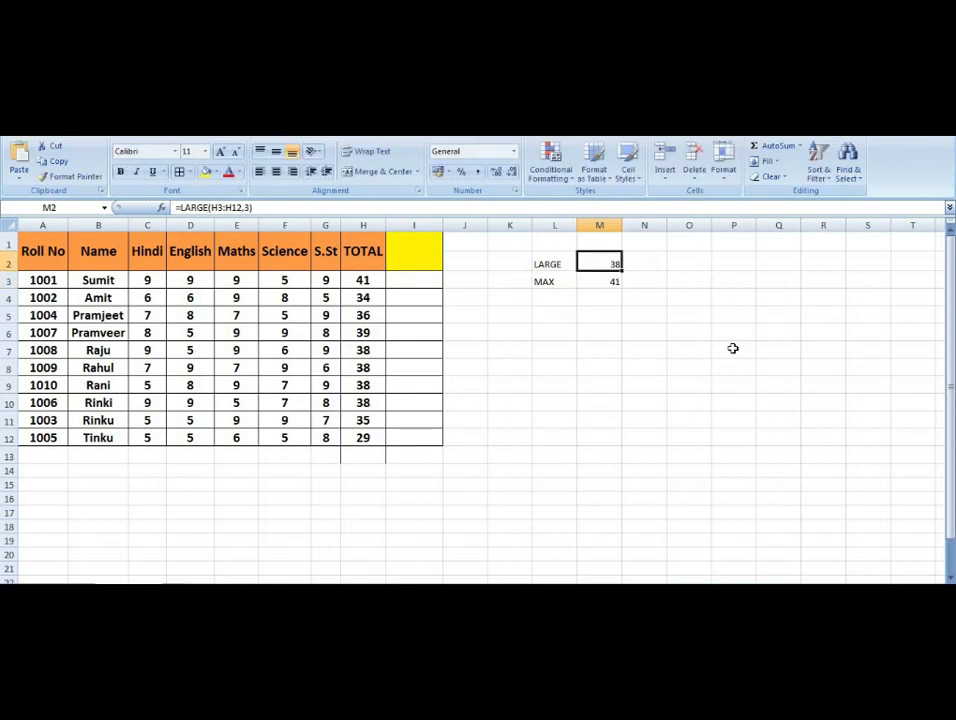
Examine the k argument inside the LARGE formula in M2
key(F2)
key(Left)
key(Left)
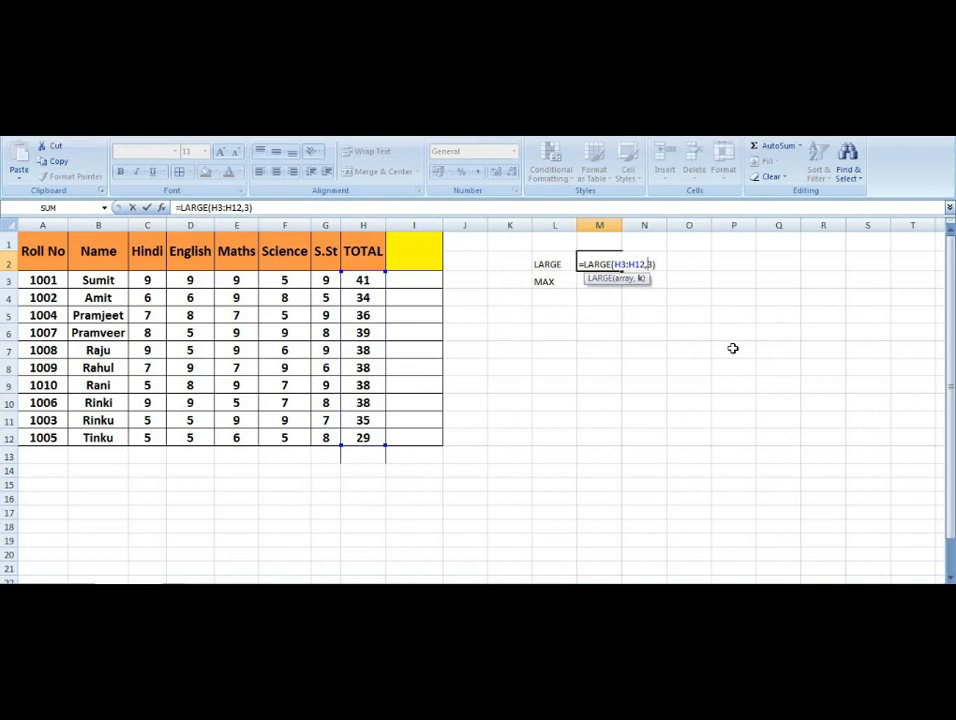
key(shift+Right)
key(Return)
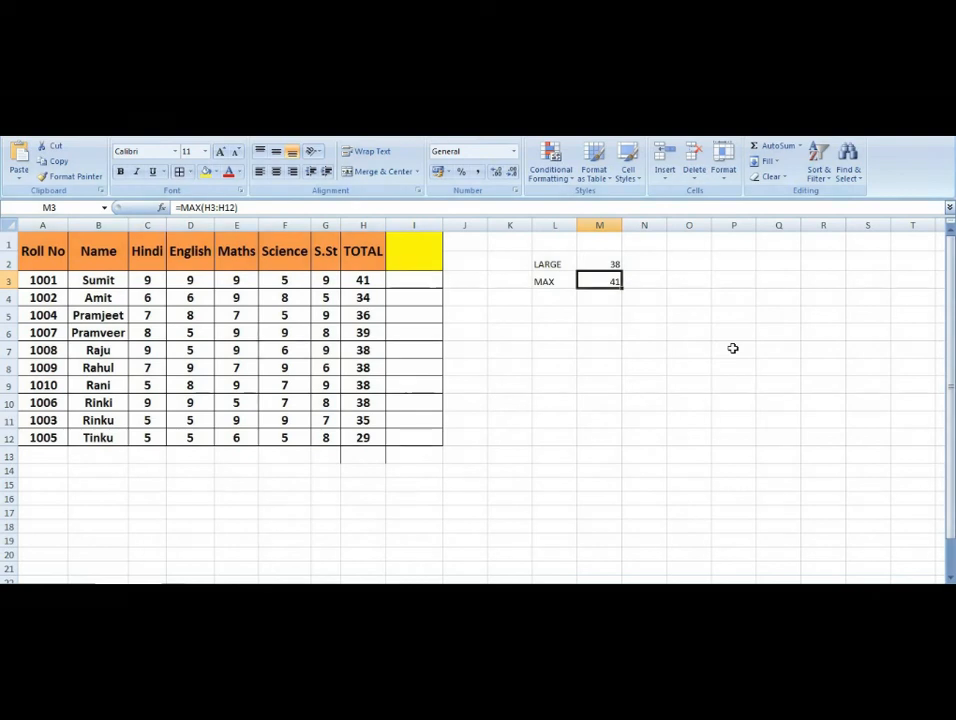
Label L4 as MIN and enter =MIN(H3:H12) in M4 for the TOTAL column
key(Down)
key(Left)
text(MIN)
key(Tab)
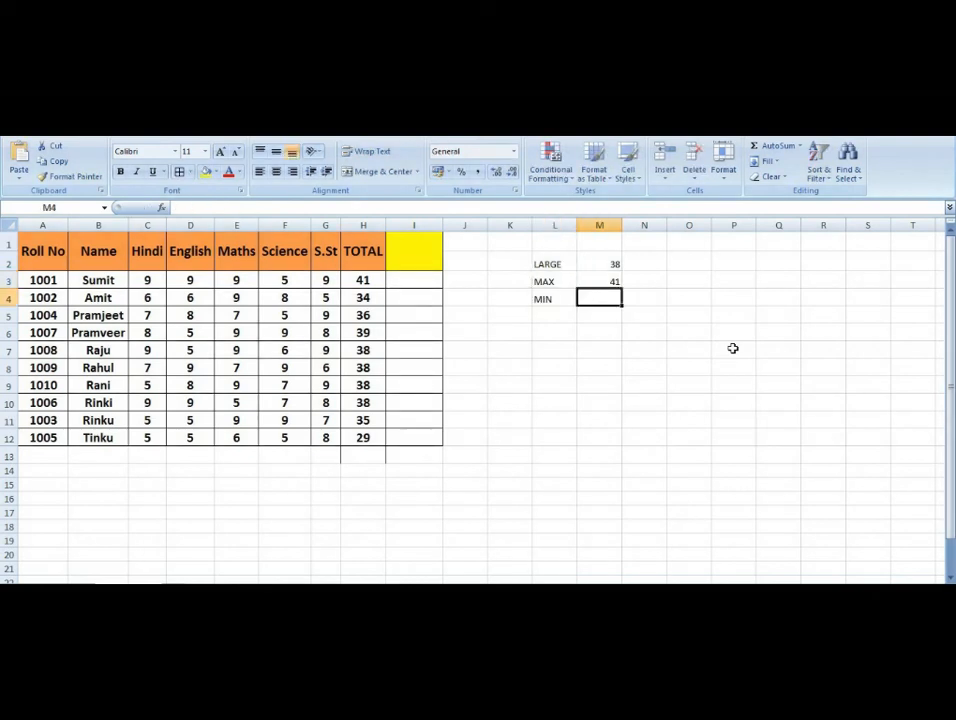
text(=MIN()
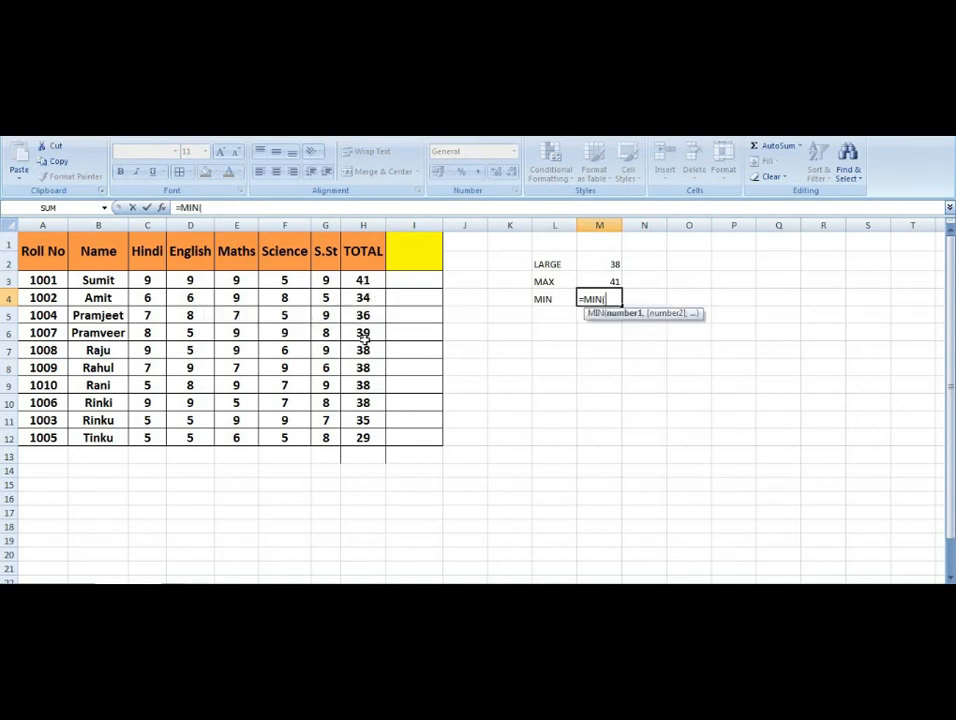
drag(363, 281, 360, 438)
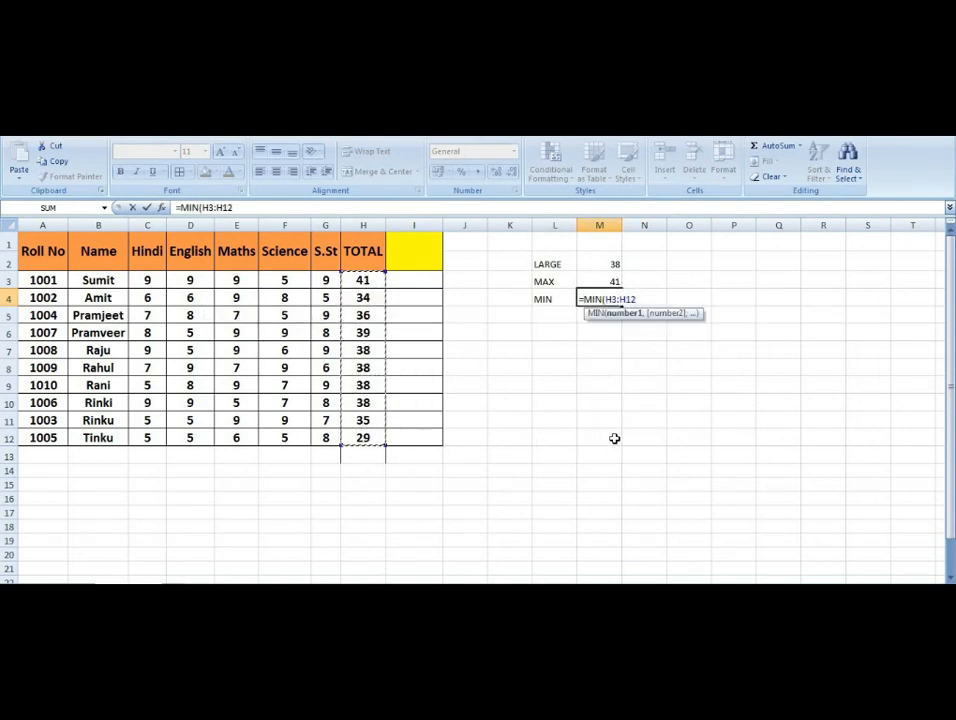
text())
key(Return)
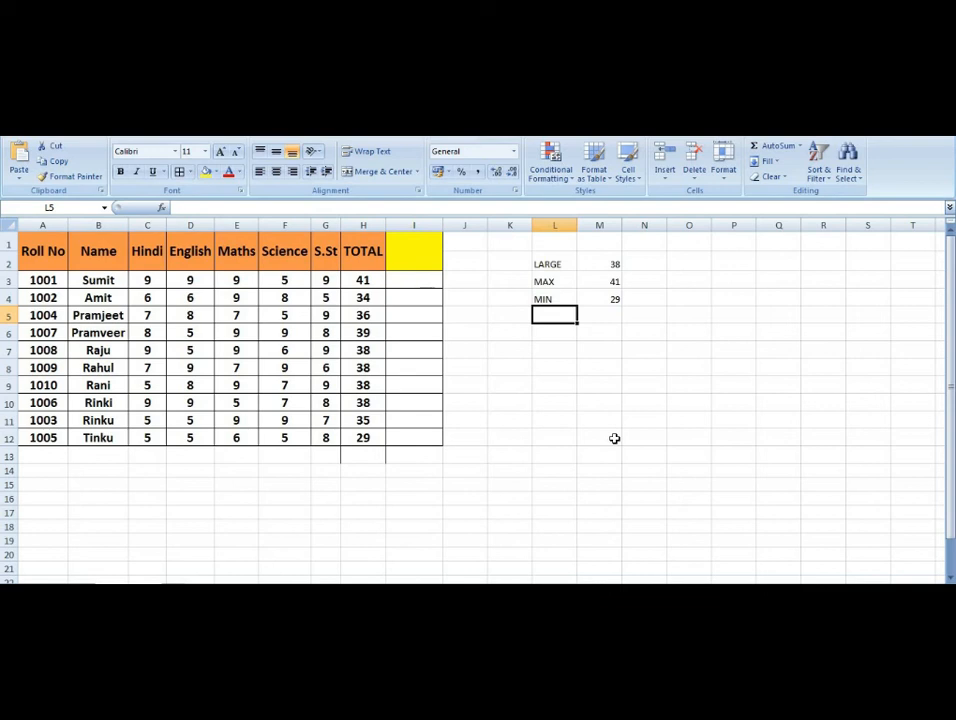
Label L5 as SMALL and enter =SMALL(H3:H12,2) in M5 for the second-lowest total
text(SMALL)
key(Tab)
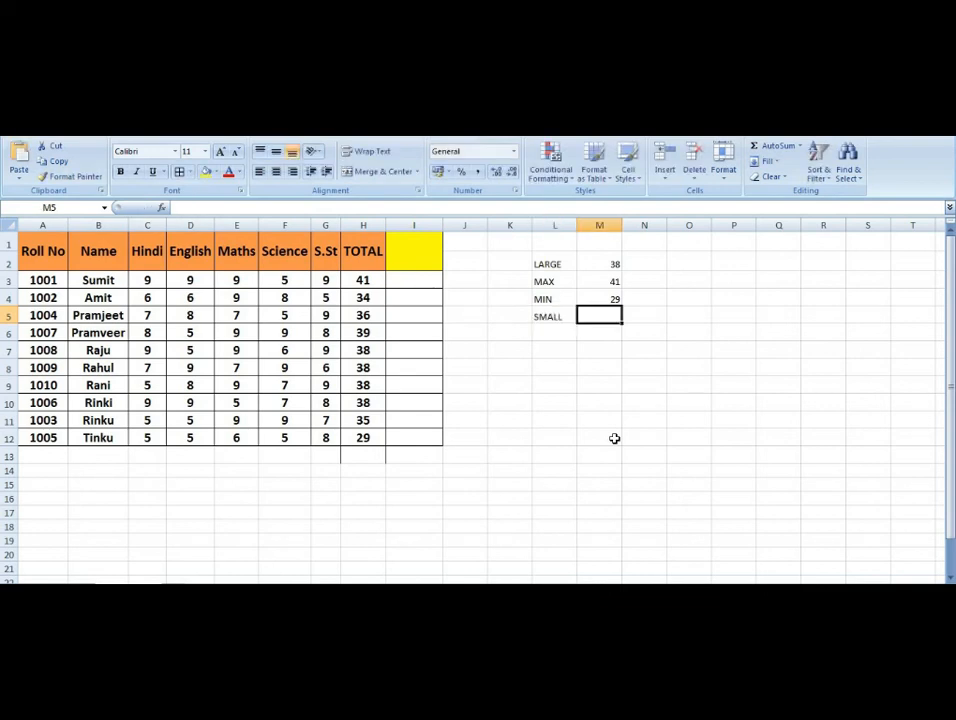
text(=SMALL()
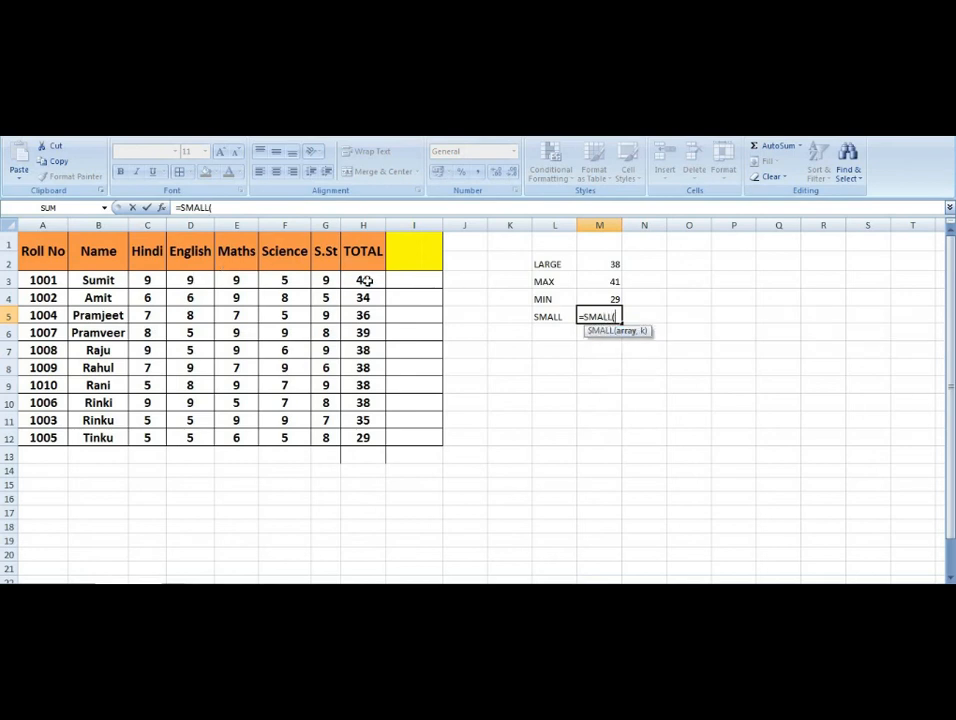
drag(366, 281, 411, 427)
text(,2)
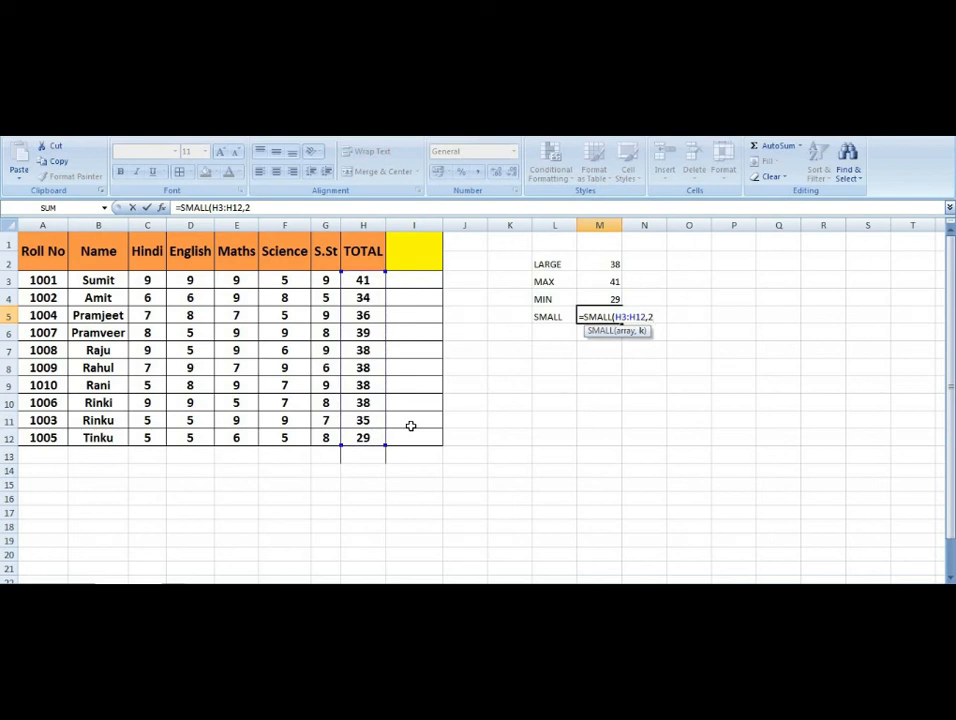
text())
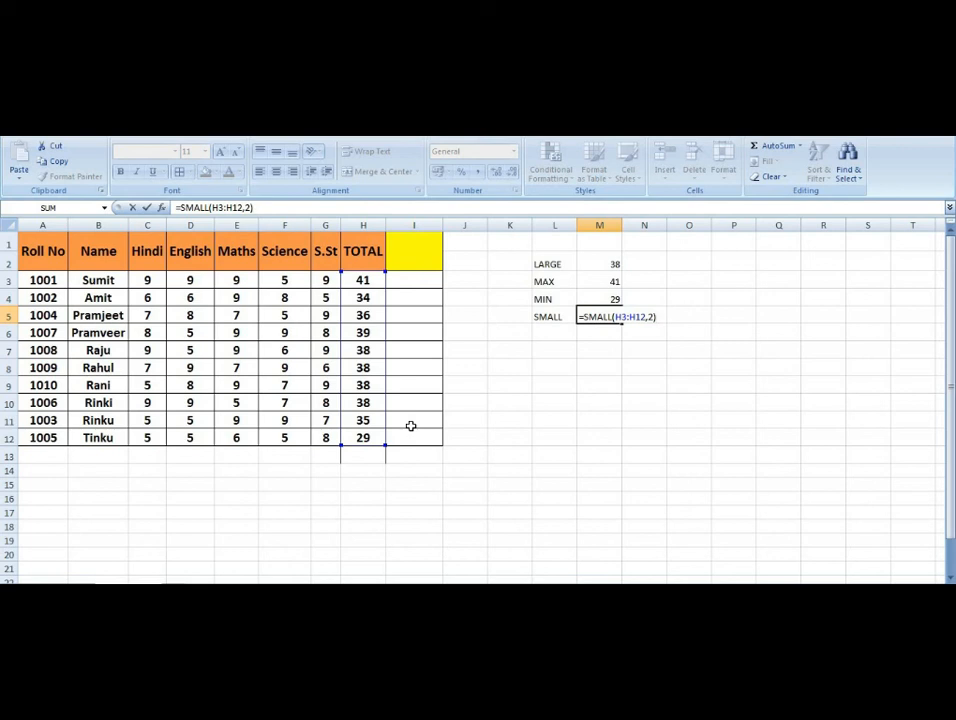
key(Return)
key(Up)
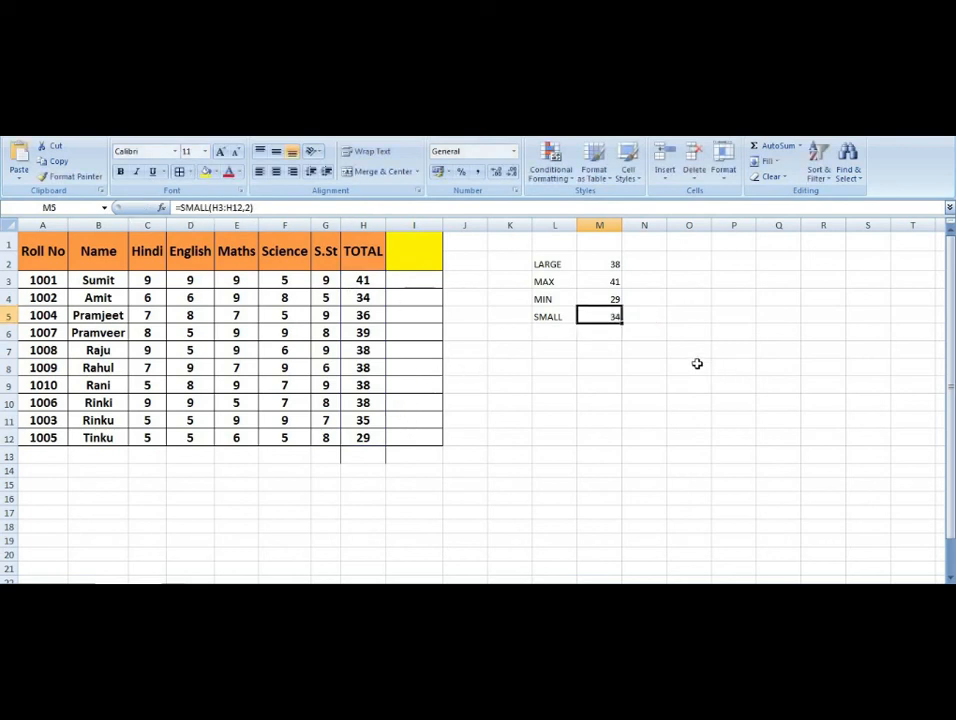
Change the k argument of the SMALL formula in M5 to 3 for the third-lowest total
key(F2)
key(BackSpace)
key(BackSpace)
text(3)
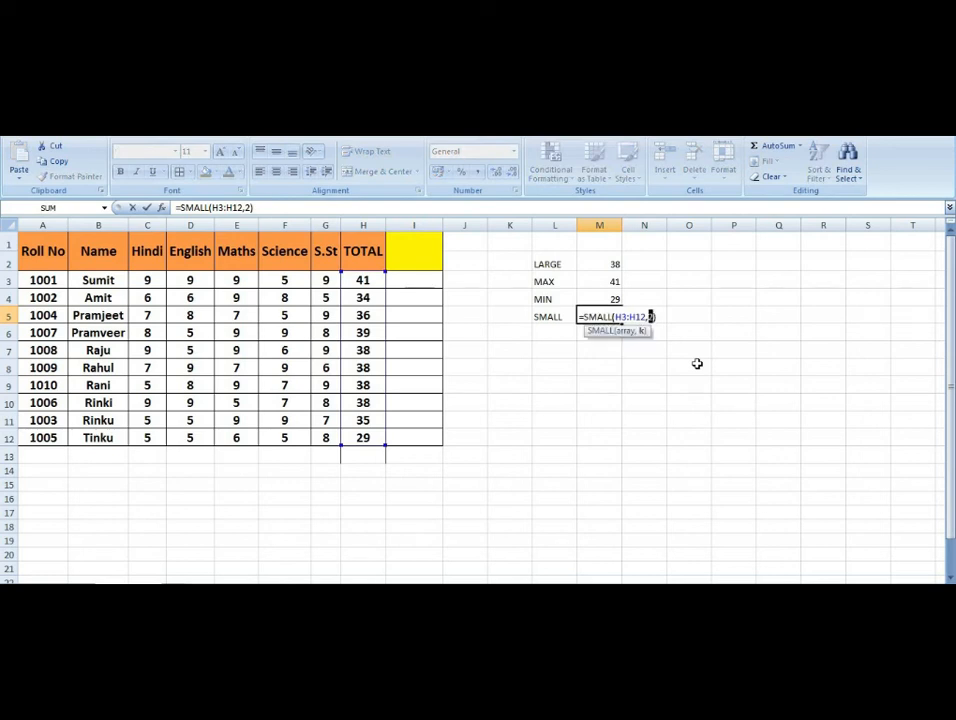
key(Return)
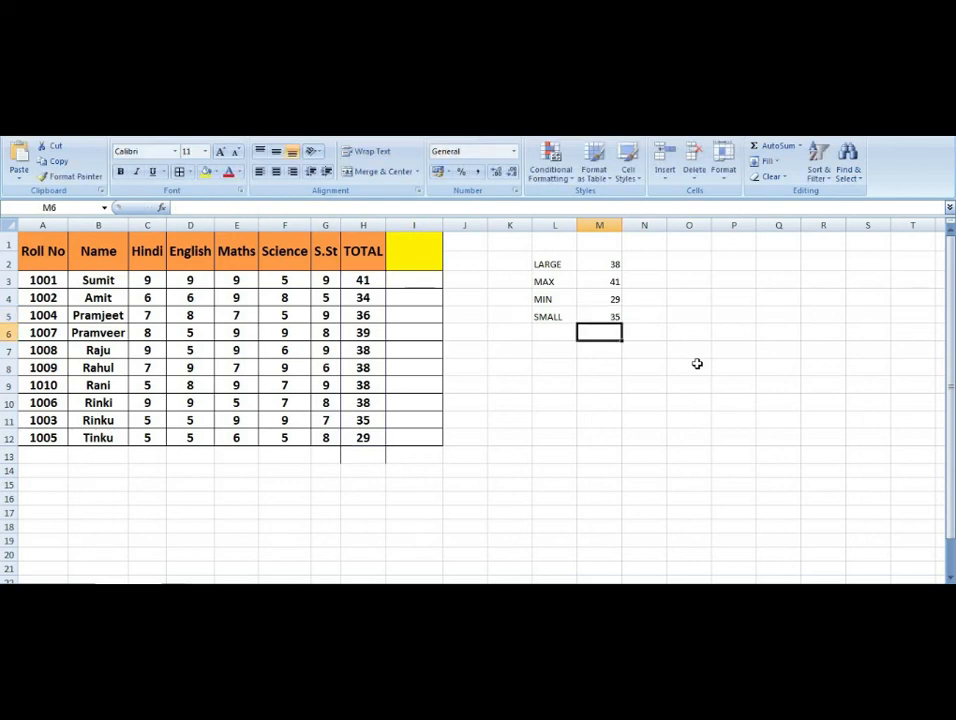